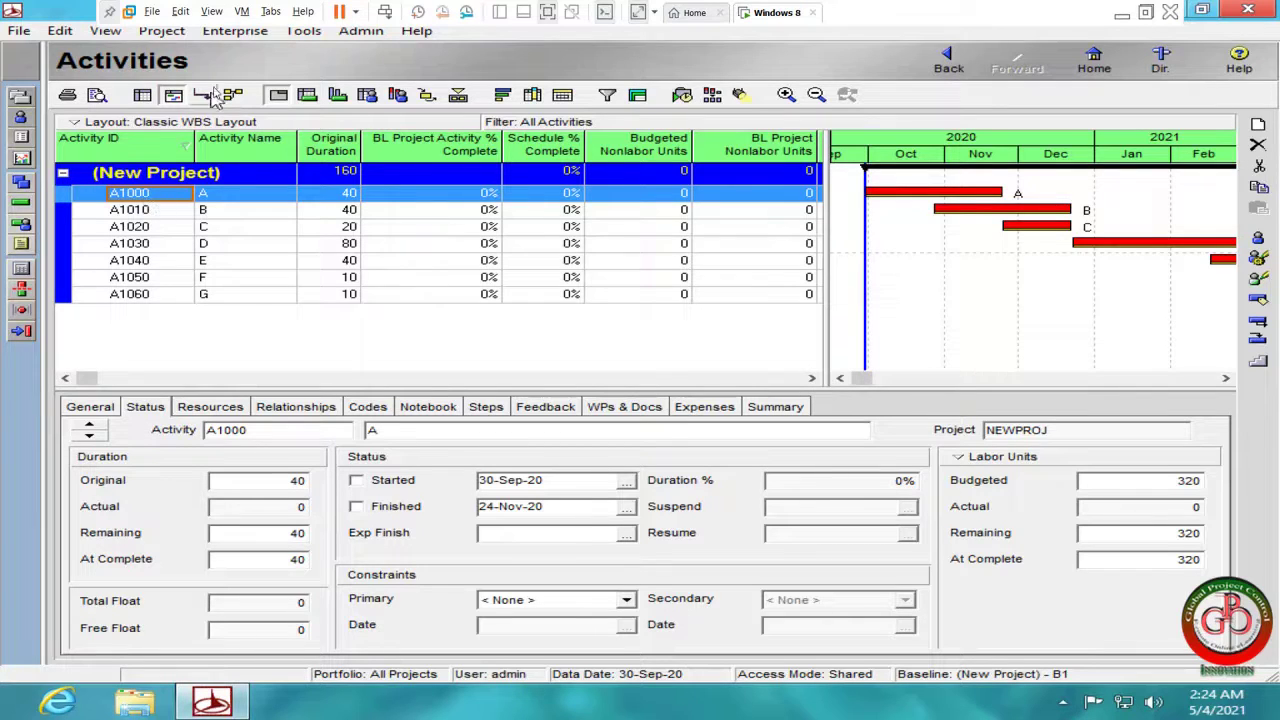
Examine the update options available for the project's B1 baseline and close the baseline dialogs.
left_click(236, 31)
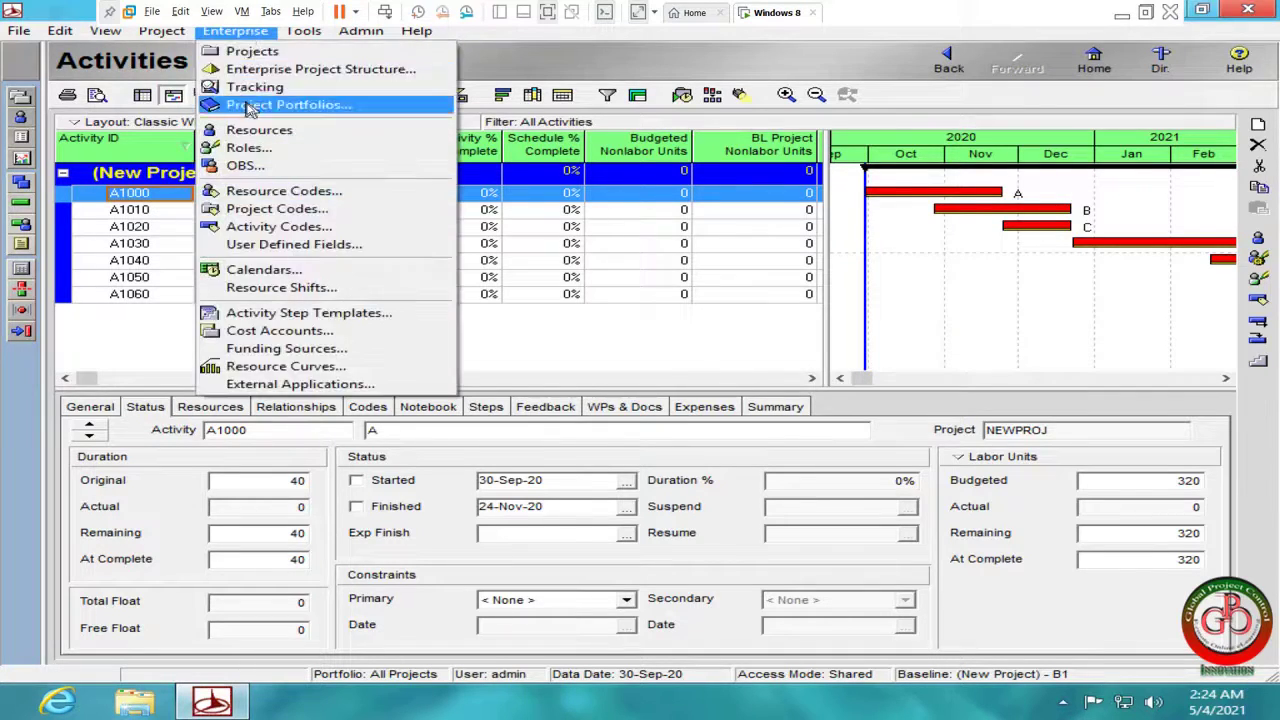
mouse_move(161, 31)
left_click(188, 136)
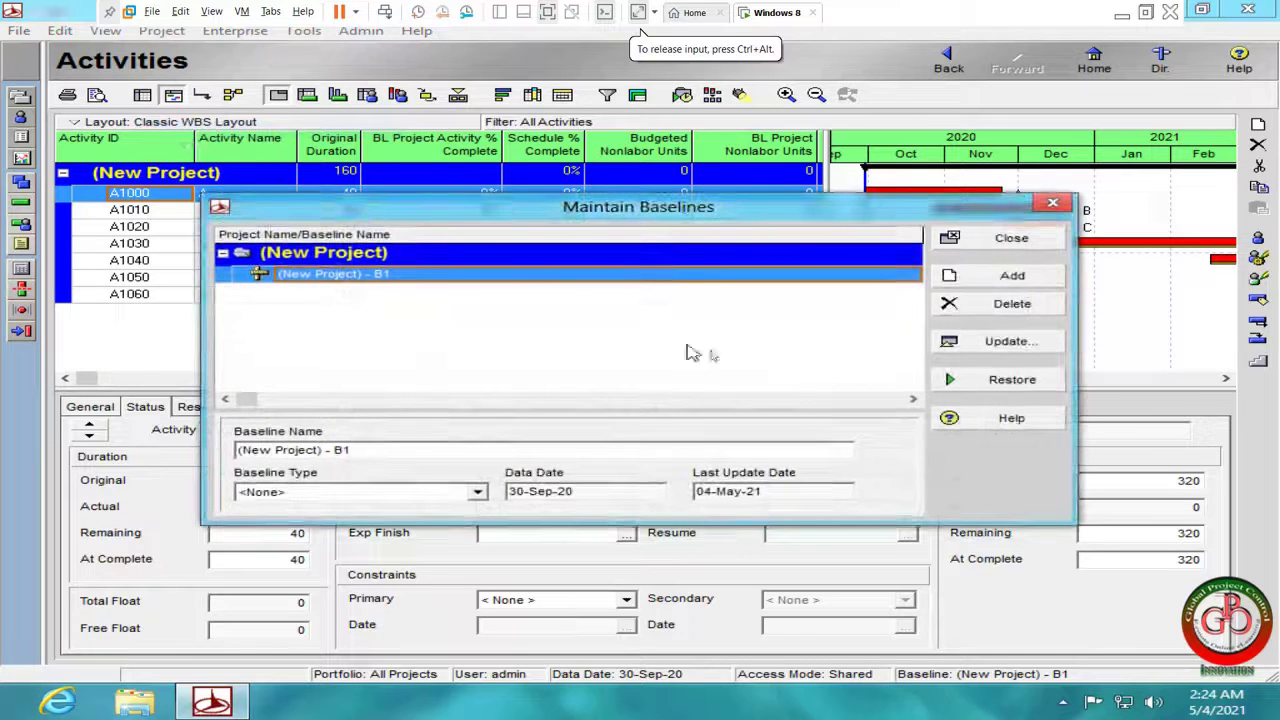
left_click(1003, 342)
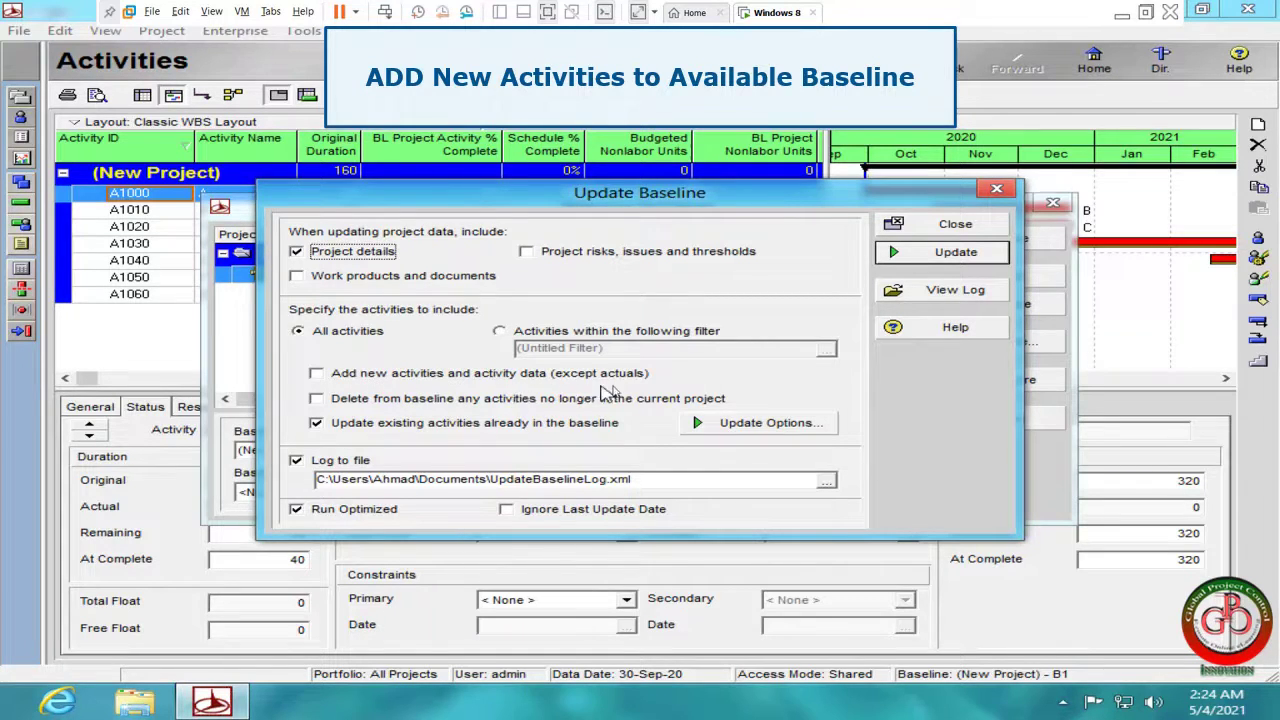
left_click(955, 226)
left_click(1005, 240)
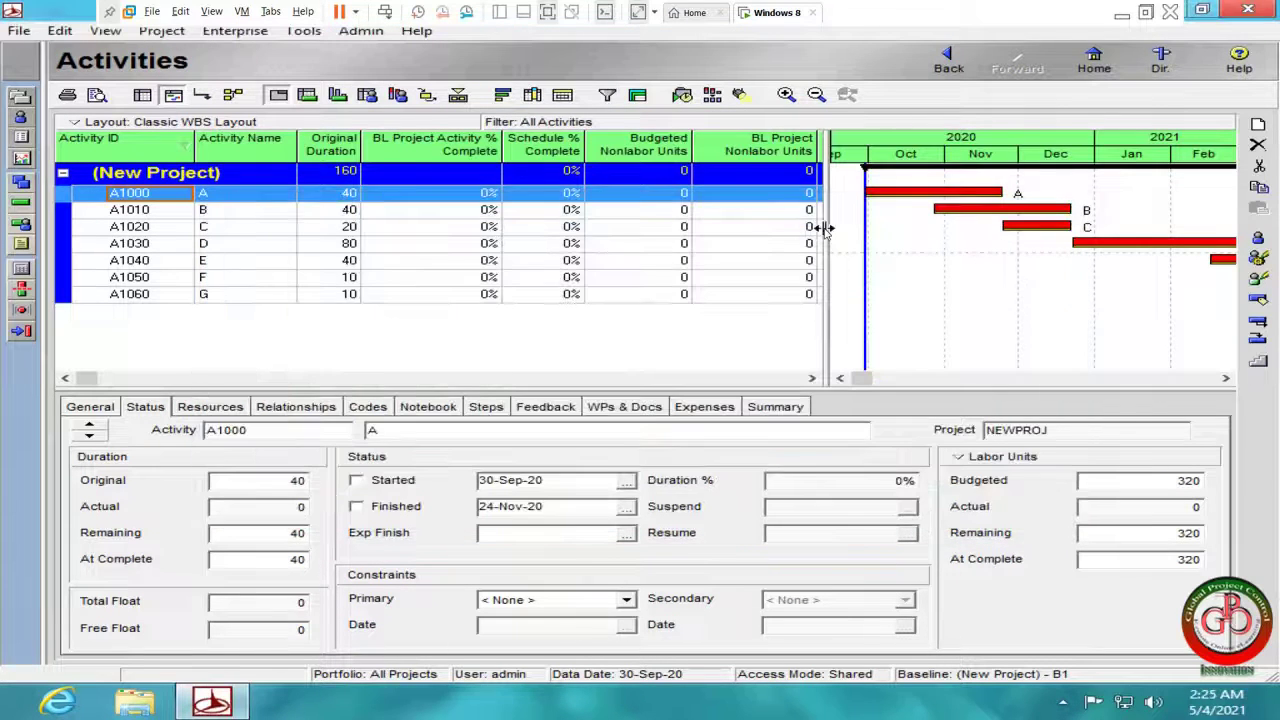
Add two new activities after activity G in the project.
left_click_drag(826, 228, 400, 209)
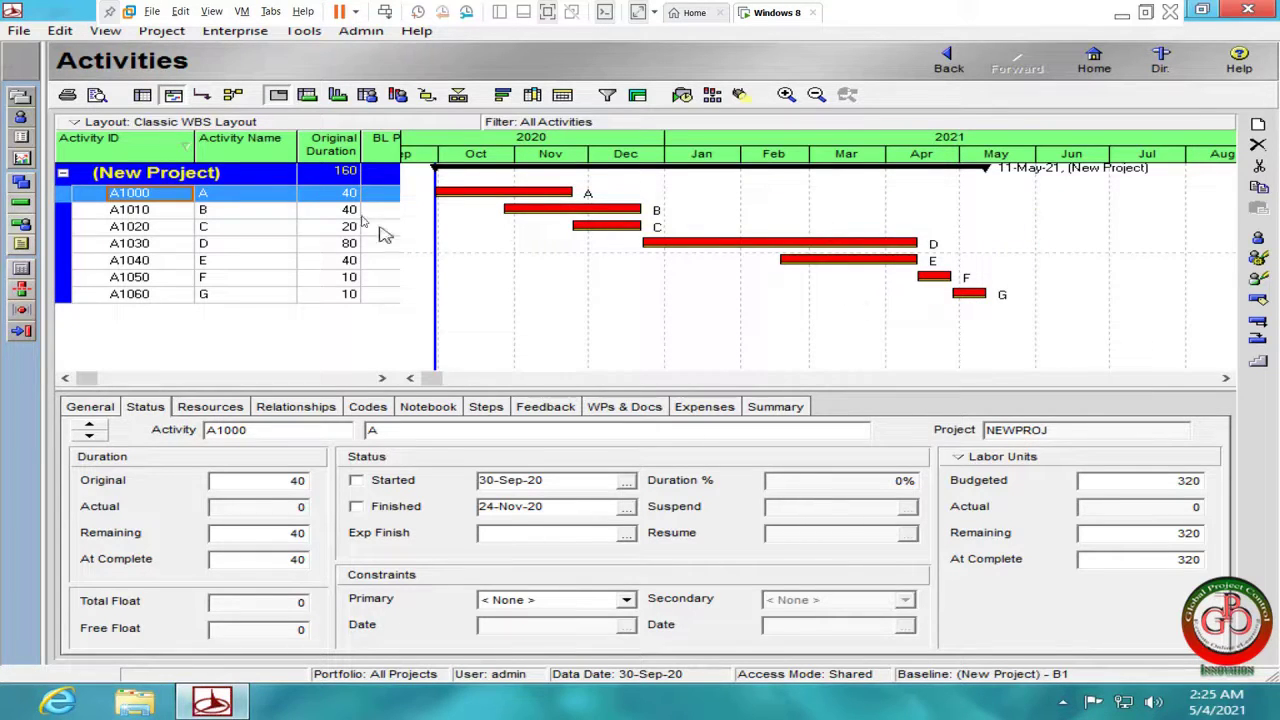
left_click(219, 213)
key("Down")
key("Down")
key("Down")
key("Down")
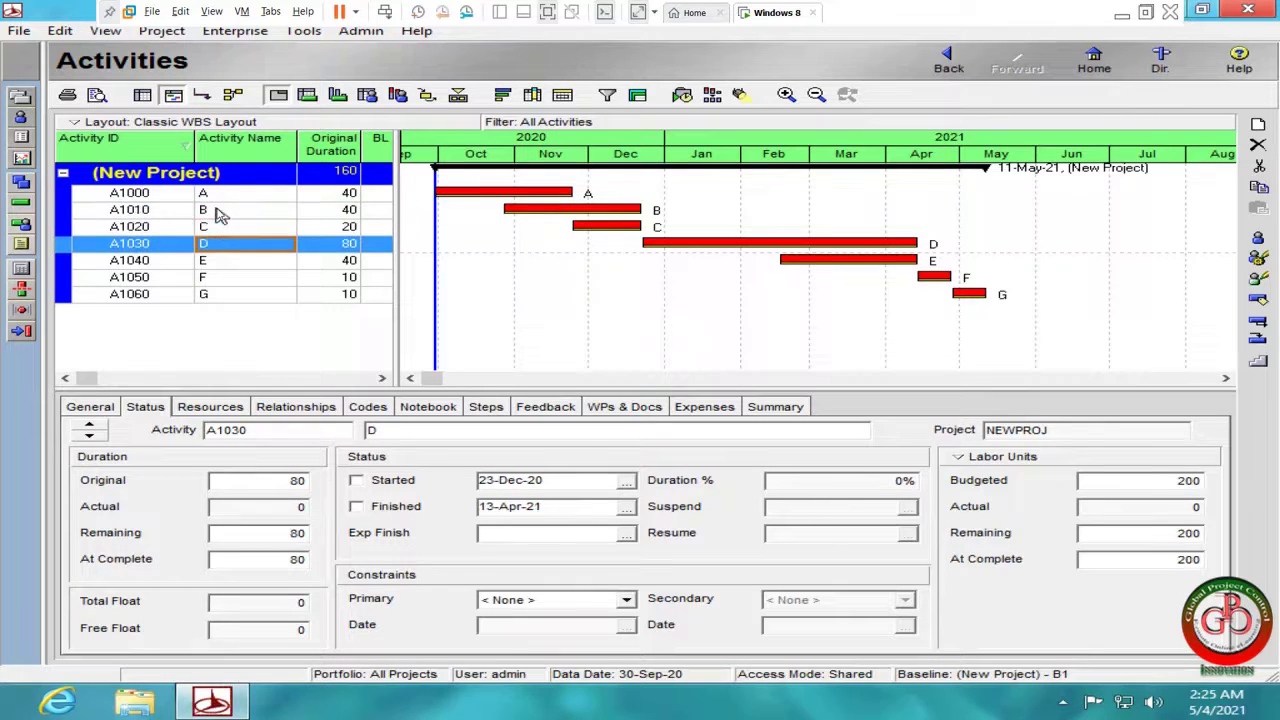
key("Down")
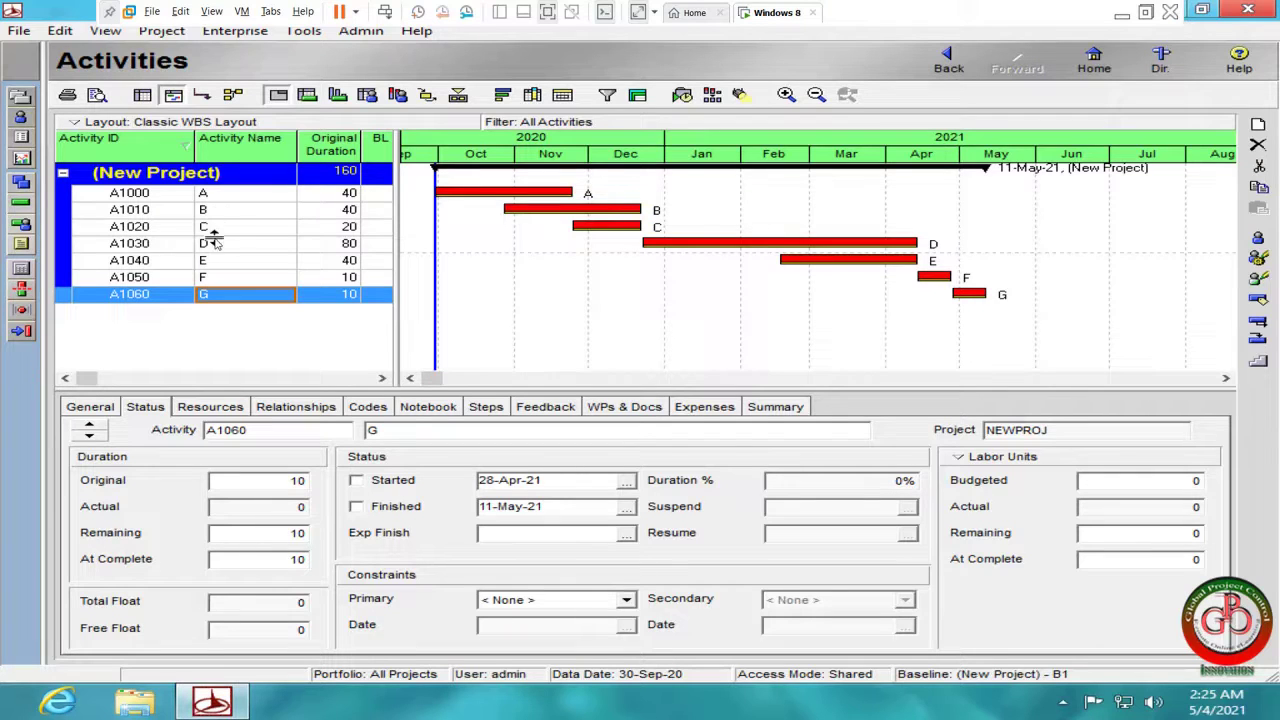
key("Insert")
key("Return")
key("Insert")
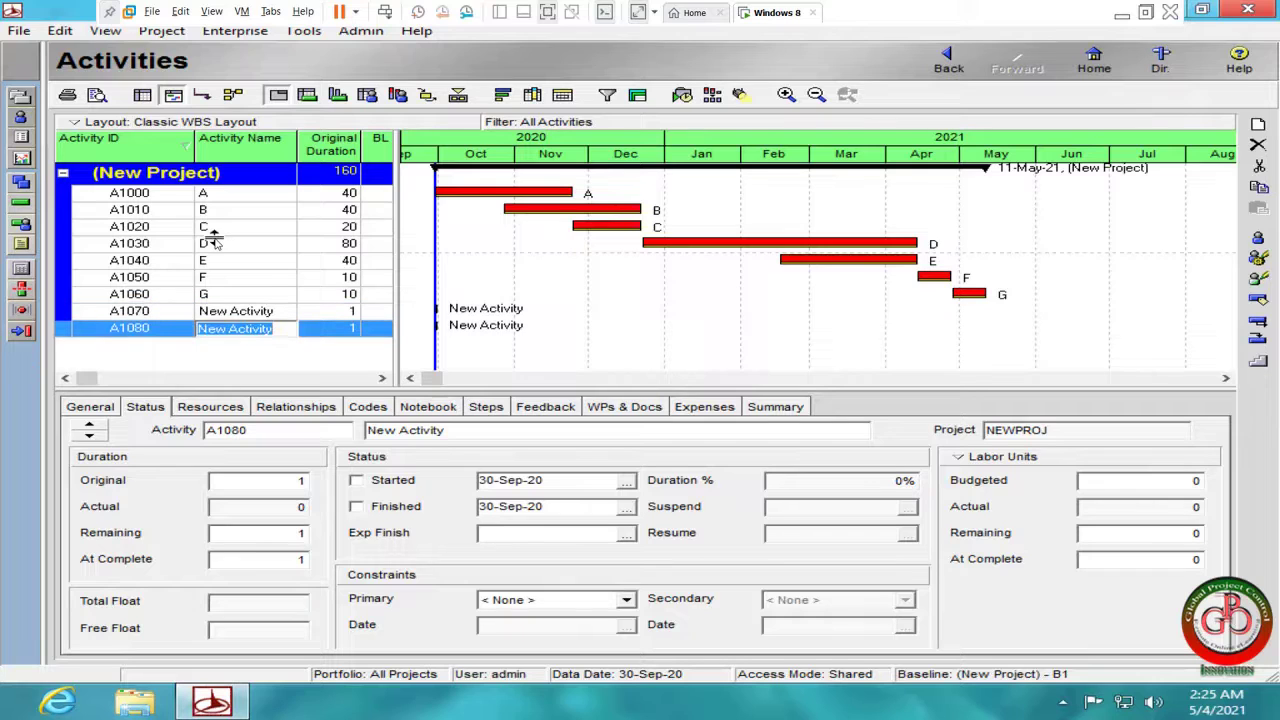
Name the new activities A1070 and A1080 as H and I.
left_click(281, 316)
left_click(282, 316)
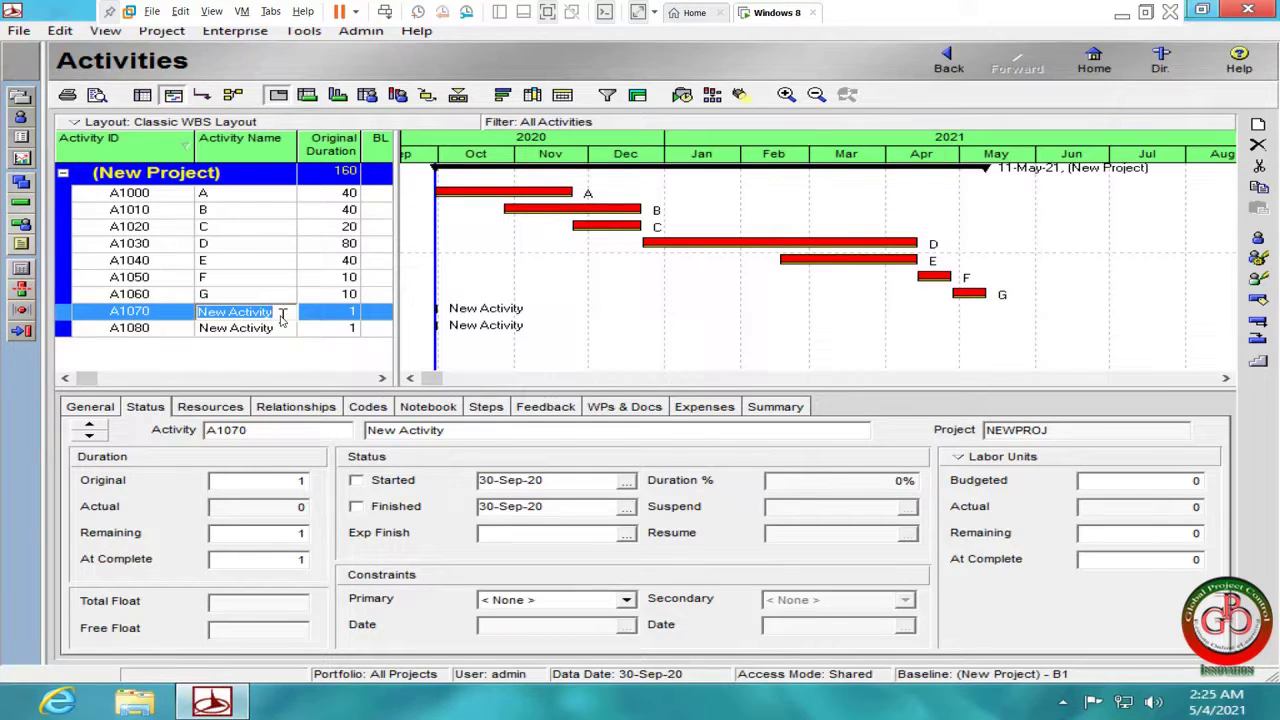
type("H")
left_click(283, 323)
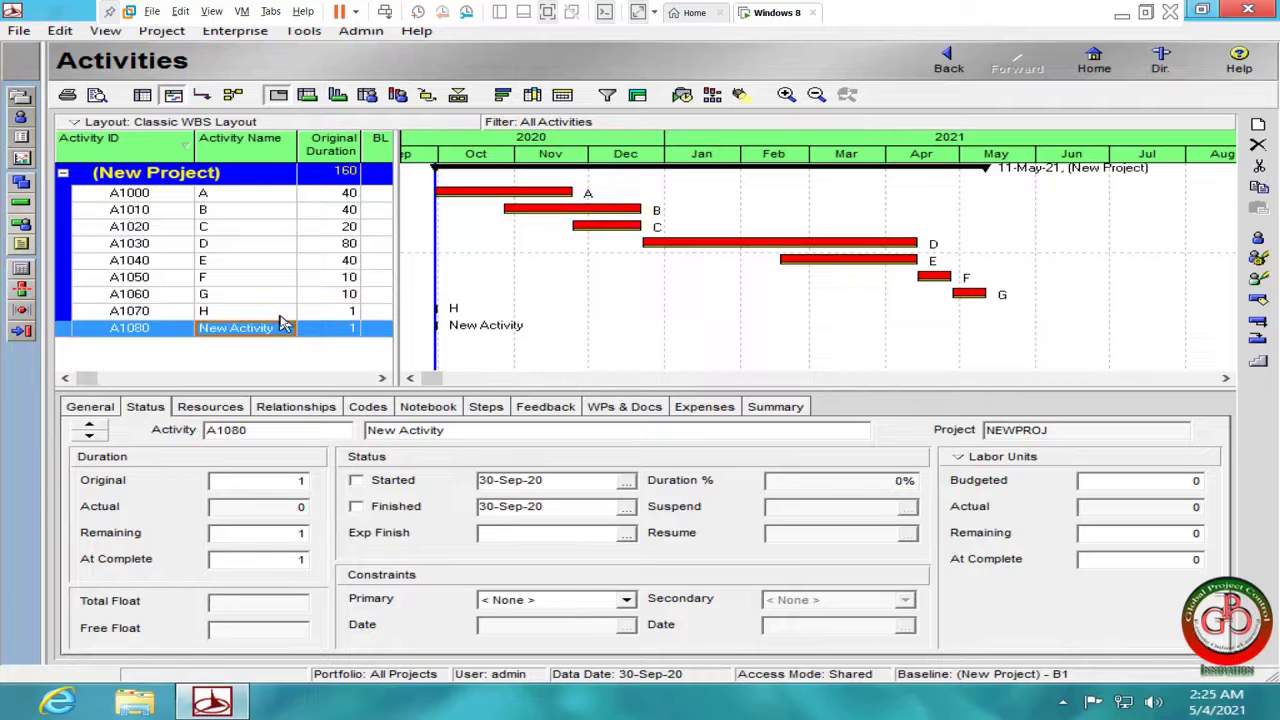
left_click(283, 324)
type("I")
key("Return")
Set the original duration of activity H to 10 and of activity I to 20.
left_click(346, 316)
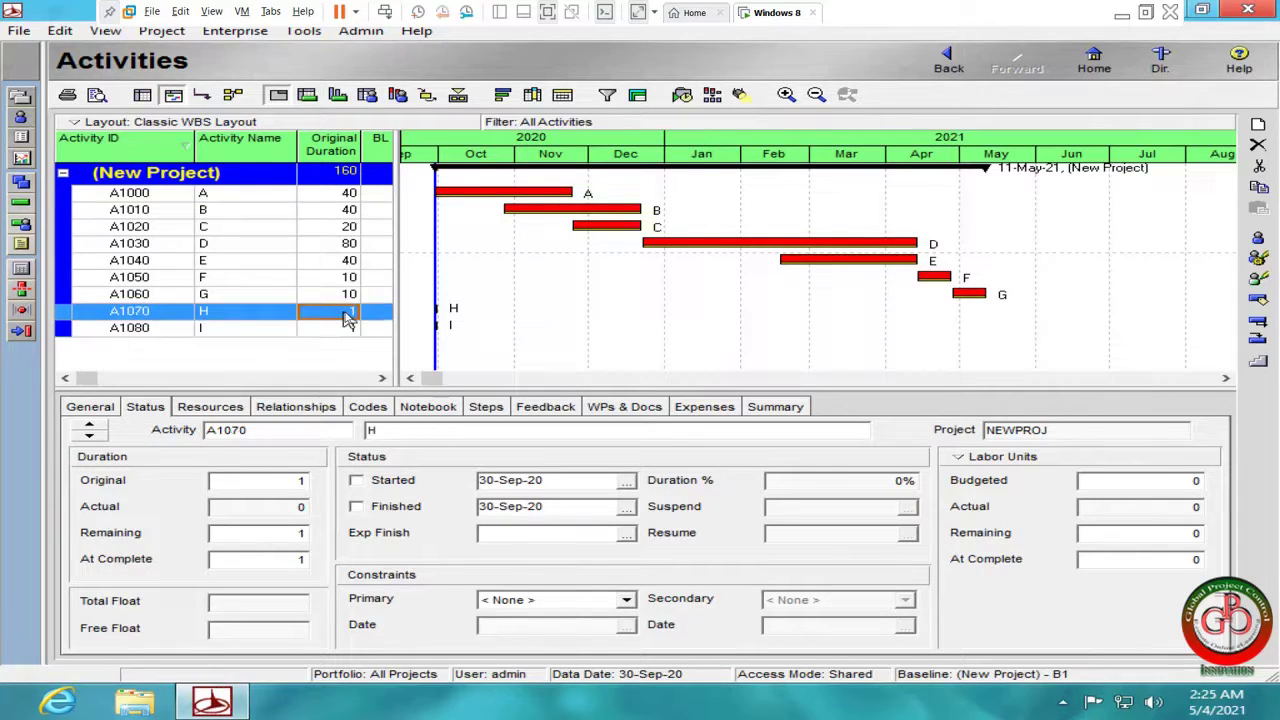
type("1")
key("Return")
key("Down")
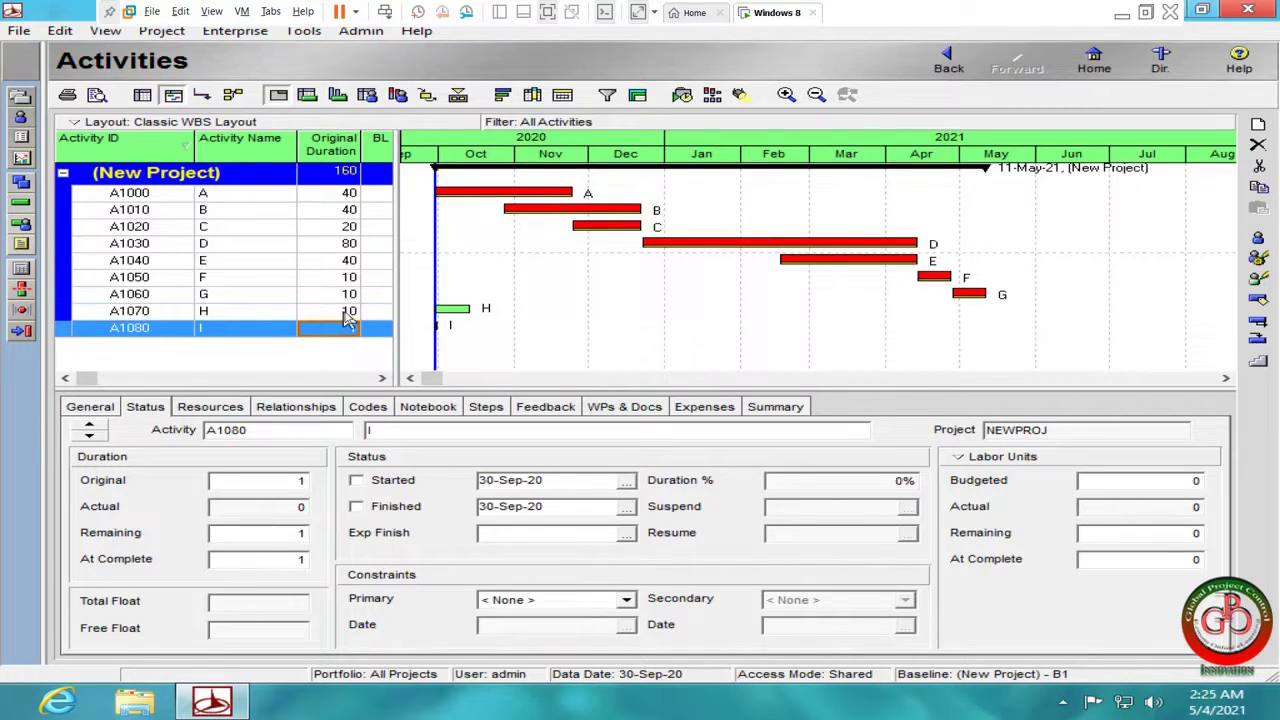
type("20")
key("Return")
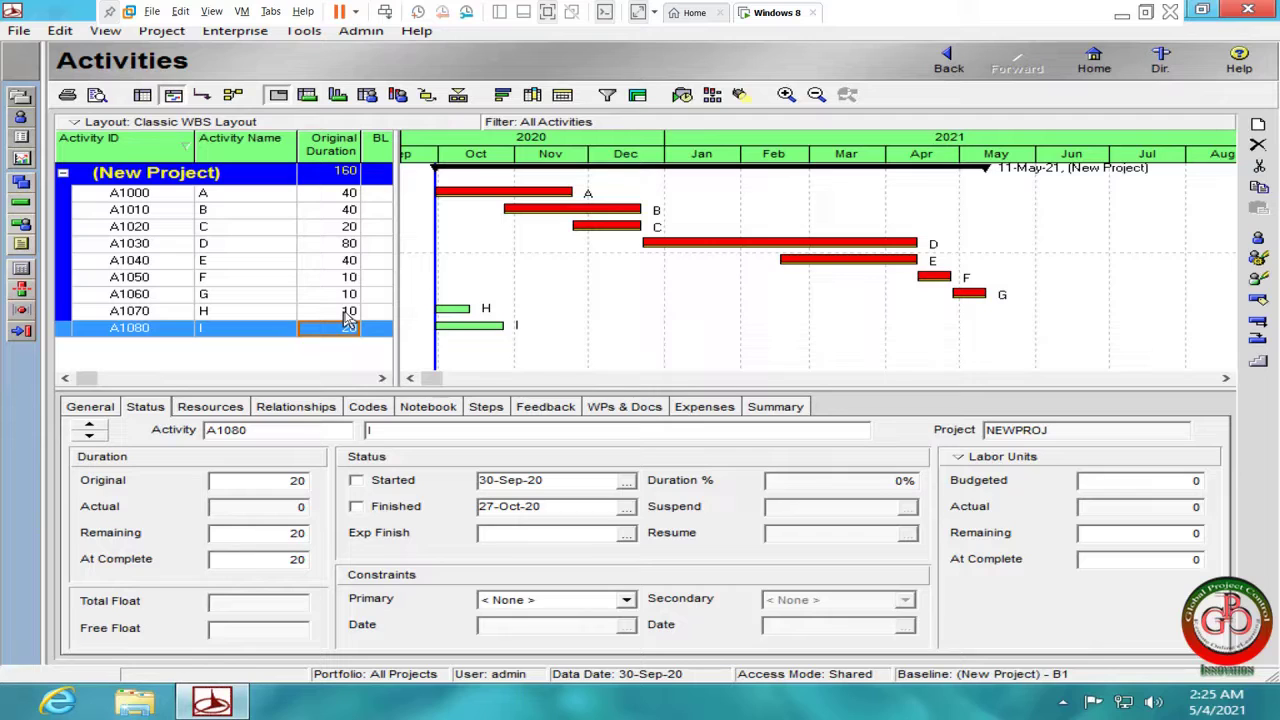
Link activities G, H and I in sequence and reschedule the project with the existing data date.
left_click(346, 314, "ctrl")
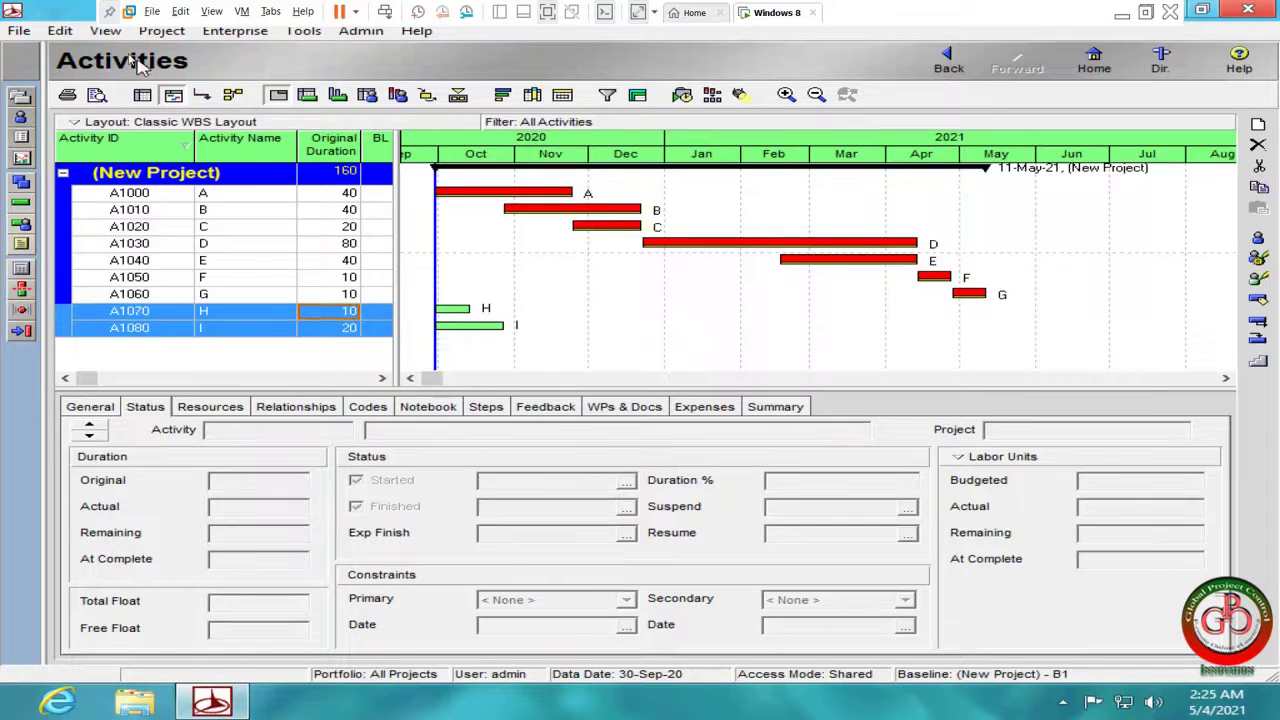
left_click(226, 297, "ctrl")
left_click(60, 30)
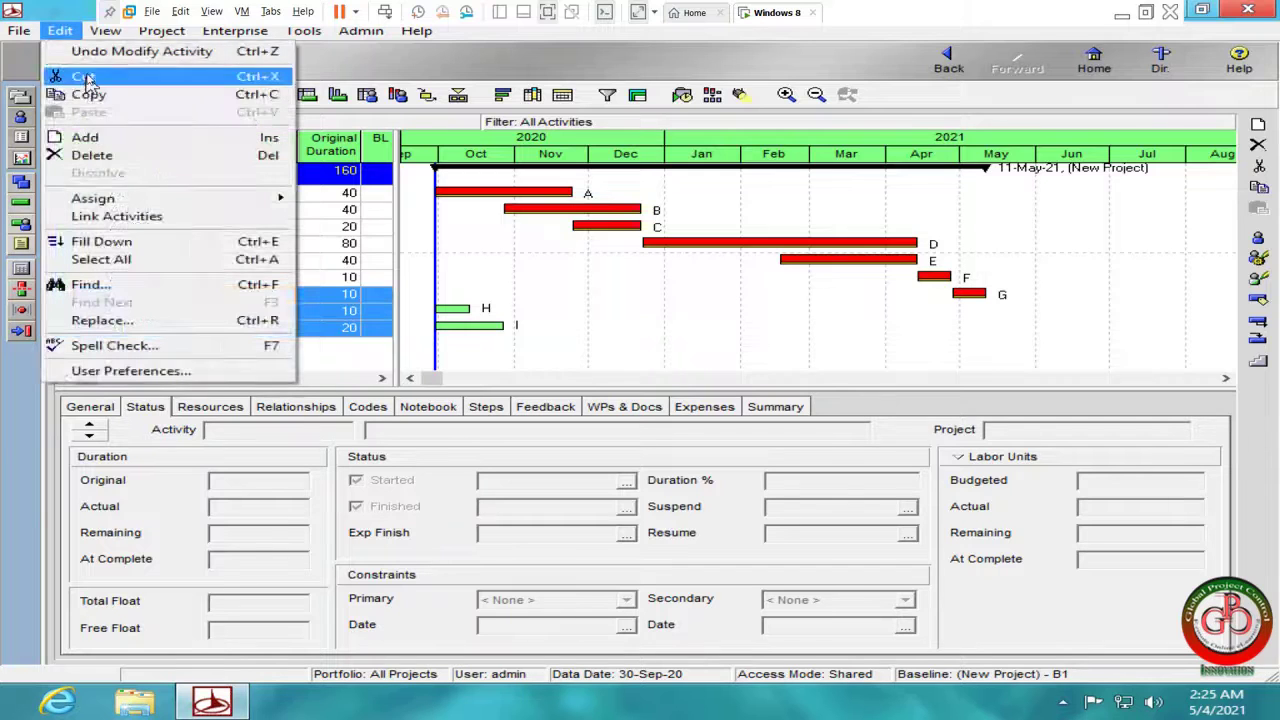
left_click(106, 216)
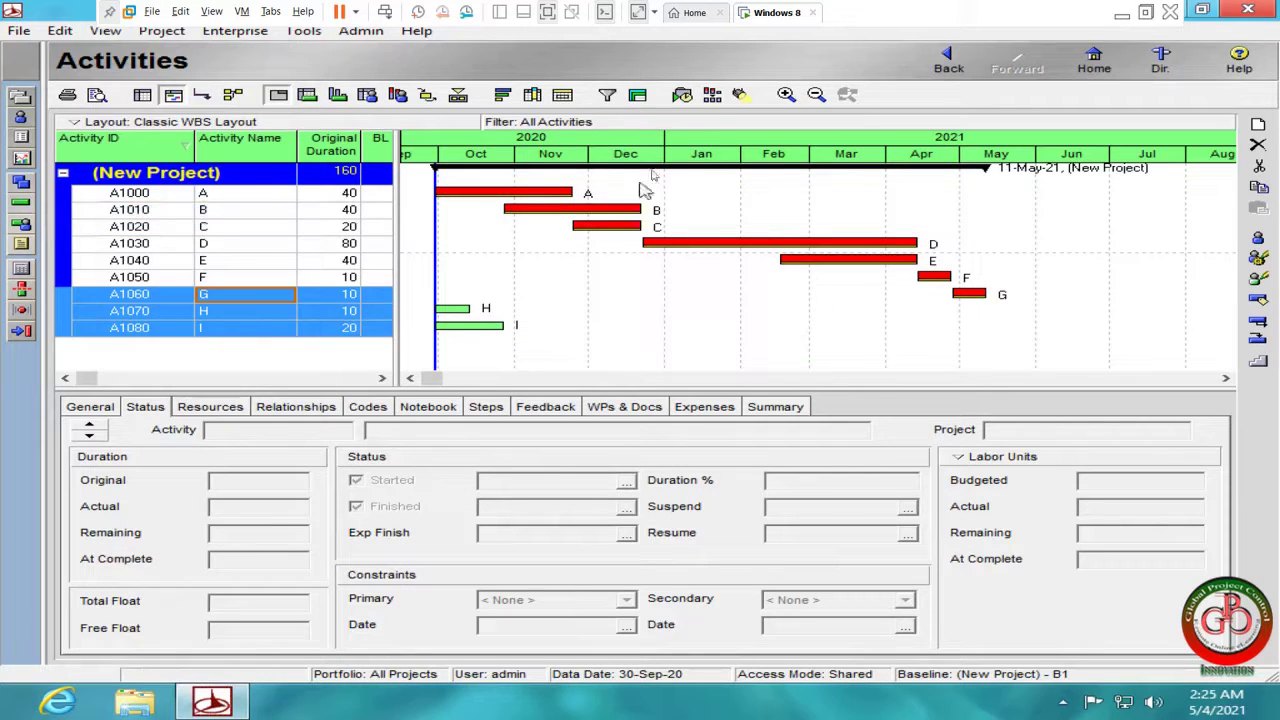
left_click(679, 98)
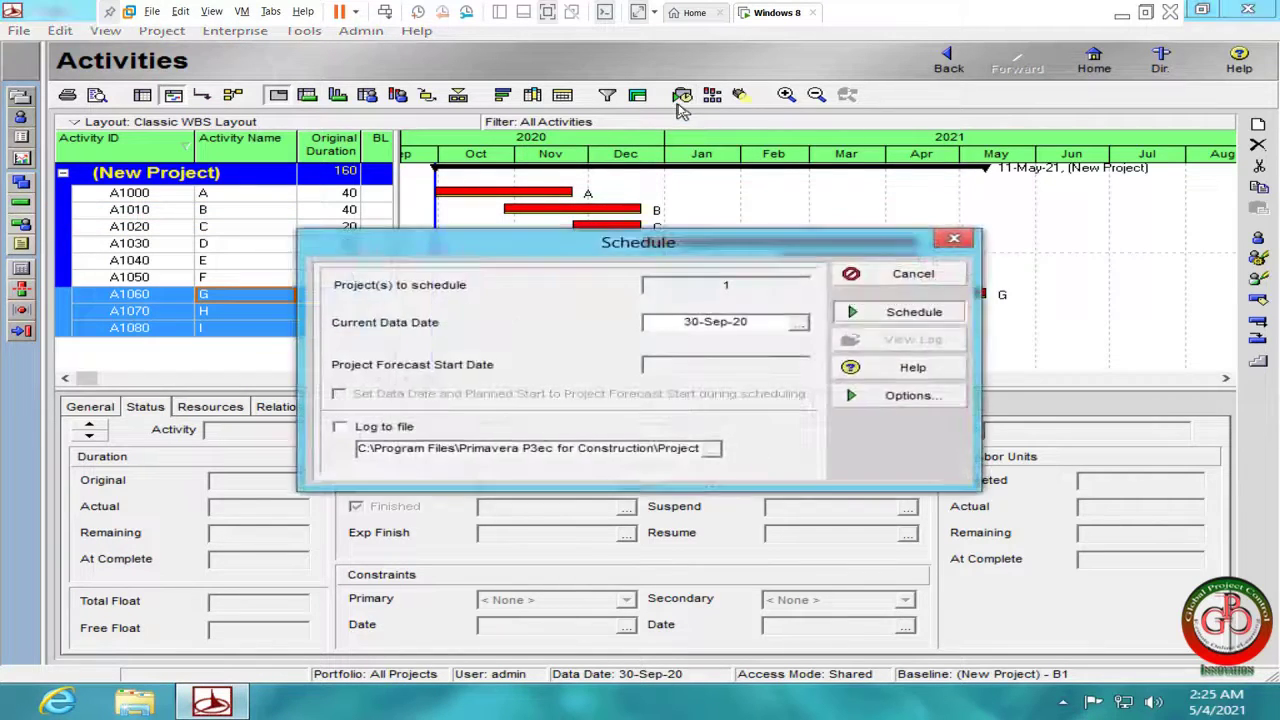
key("Return")
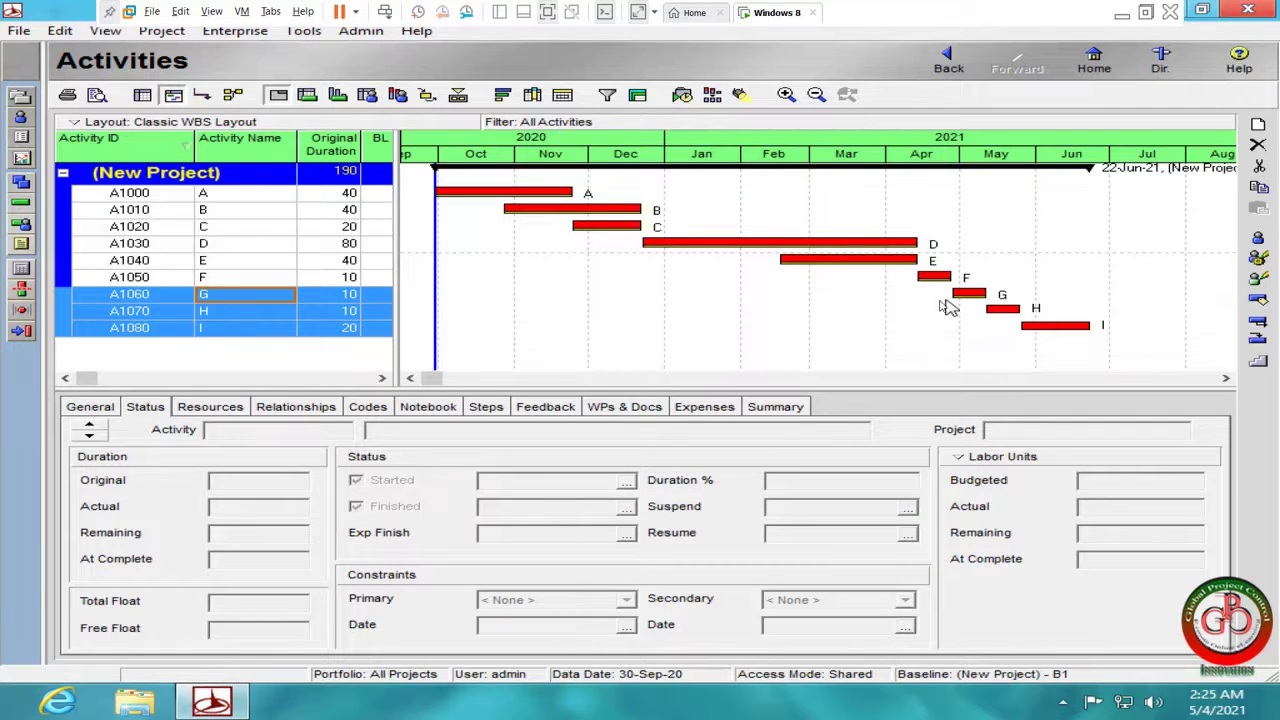
left_click(209, 279)
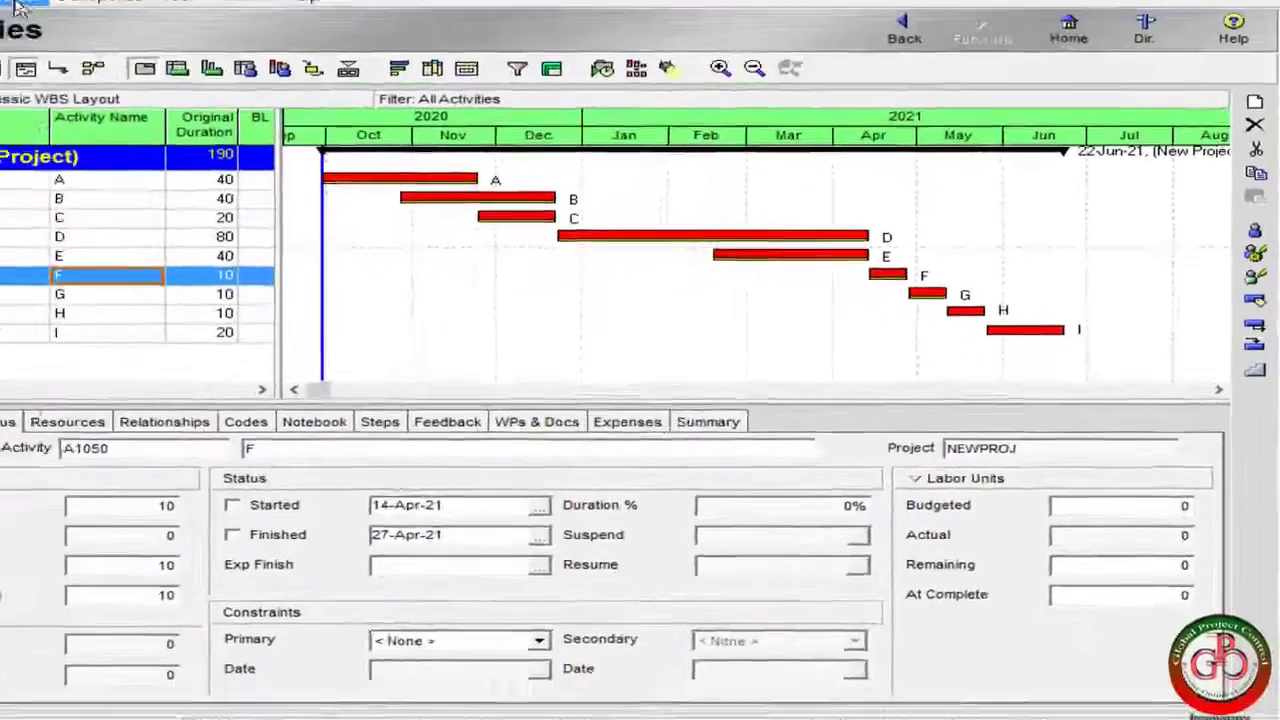
Configure the B1 baseline update to add new activities and activity data (except actuals) without updating existing activities.
left_click(161, 30)
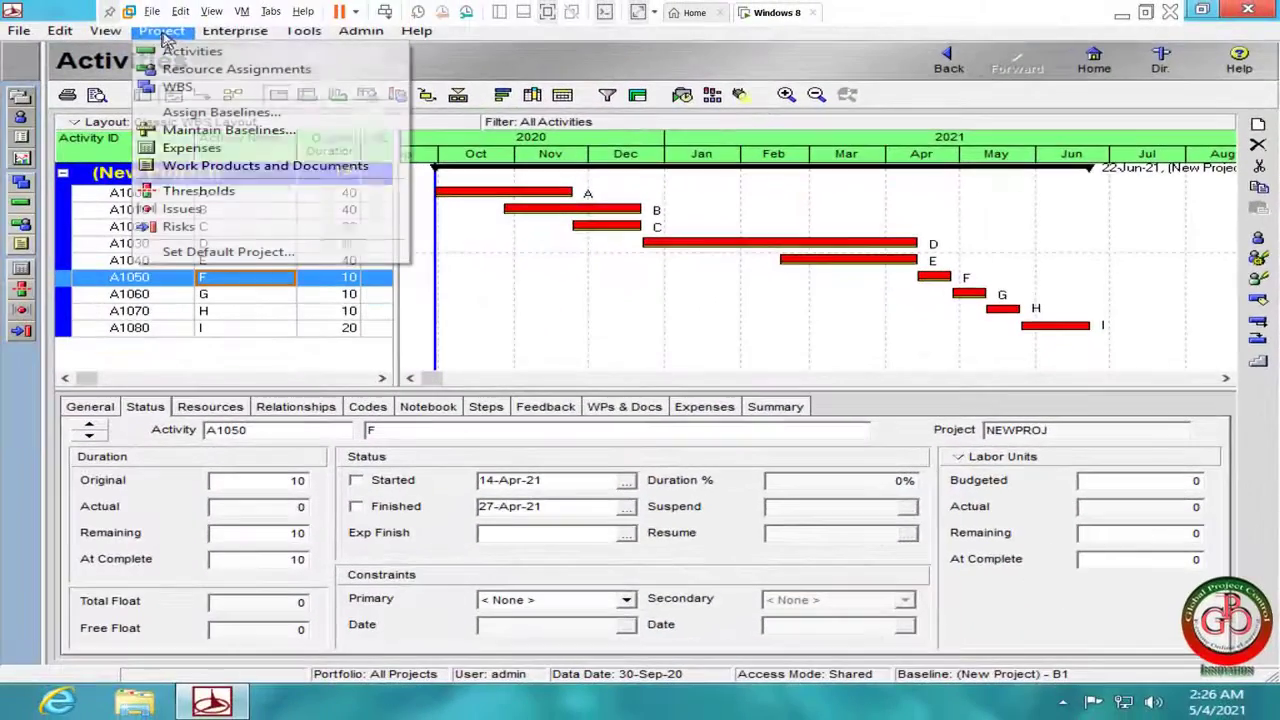
left_click(193, 131)
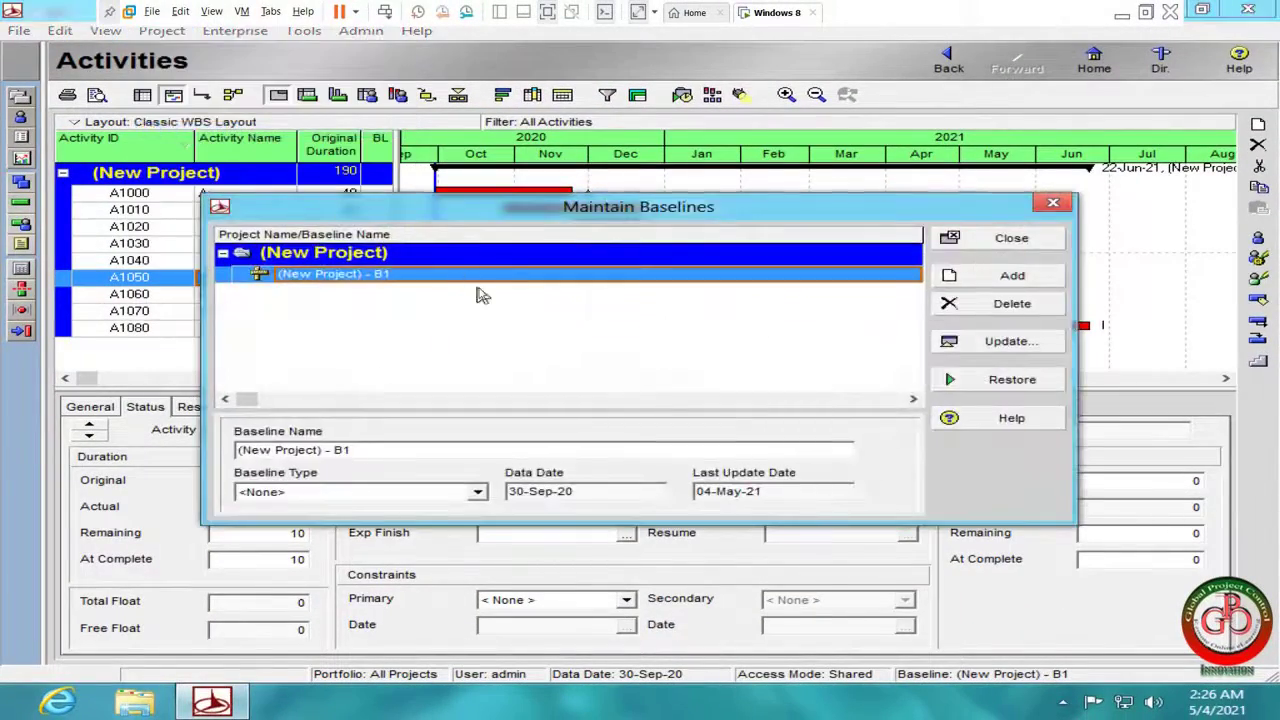
left_click_drag(650, 218, 636, 365)
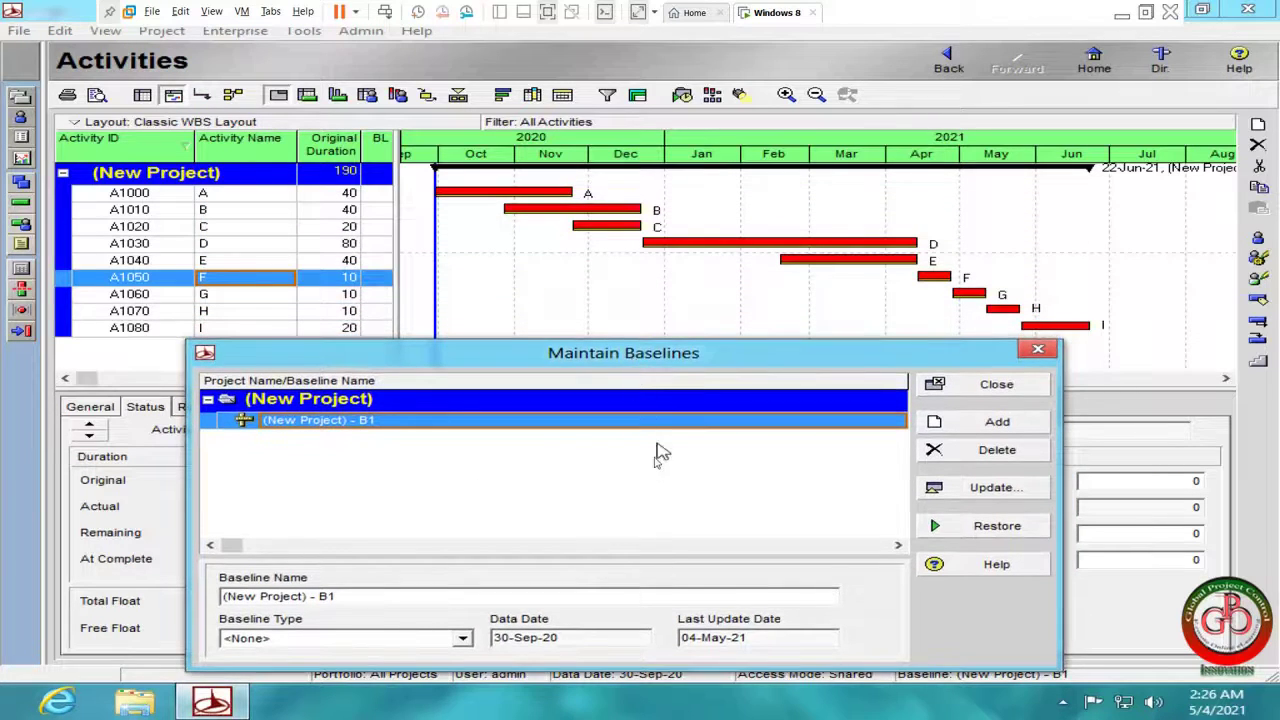
left_click(992, 489)
left_click_drag(727, 200, 614, 327)
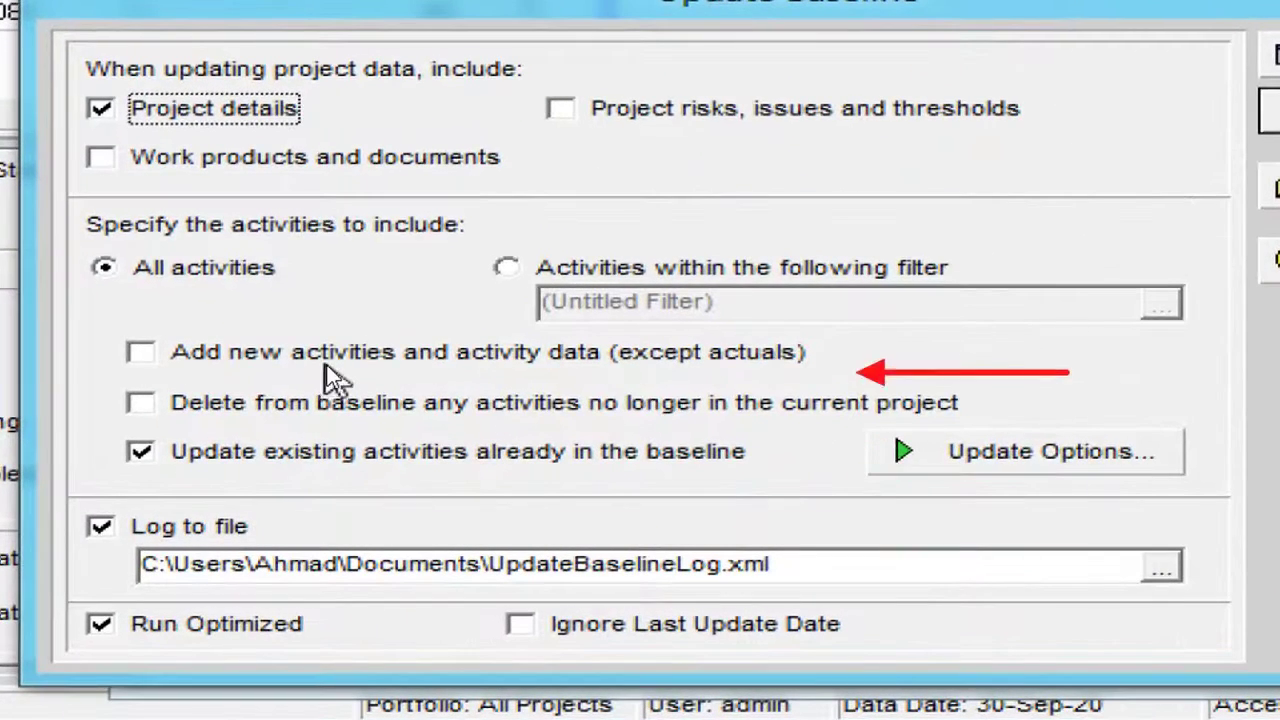
left_click(326, 362)
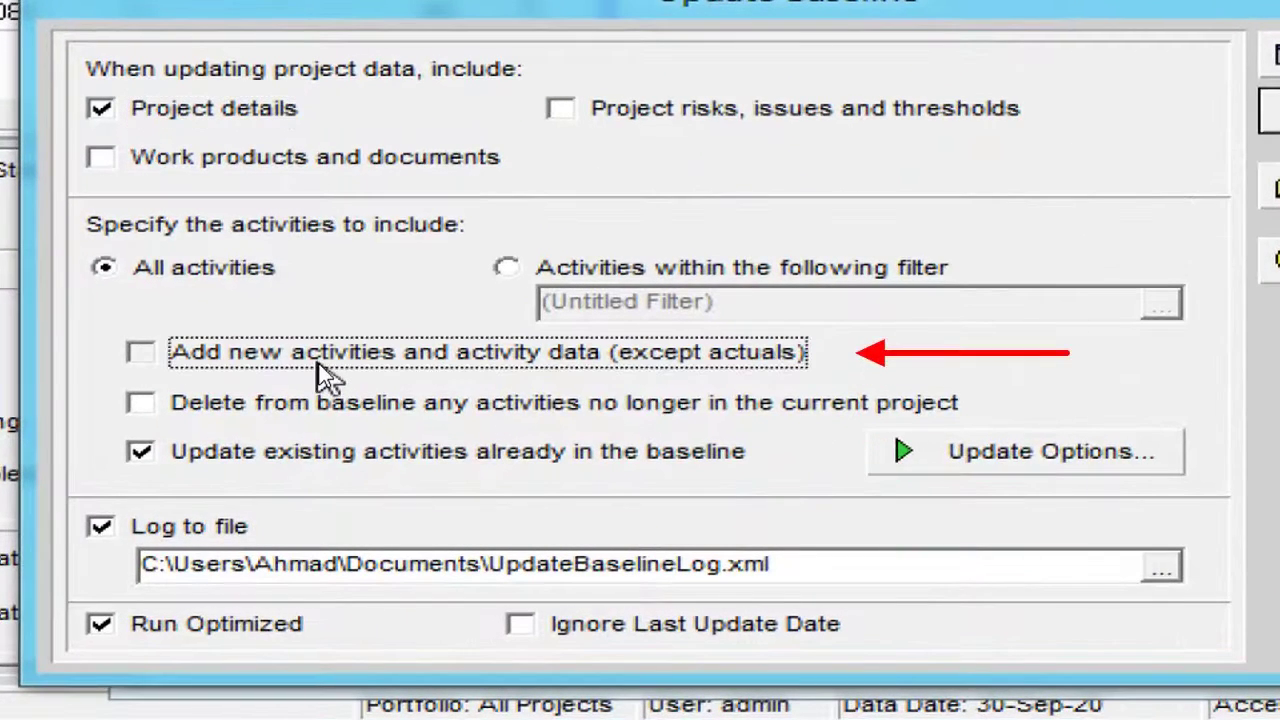
left_click(271, 449)
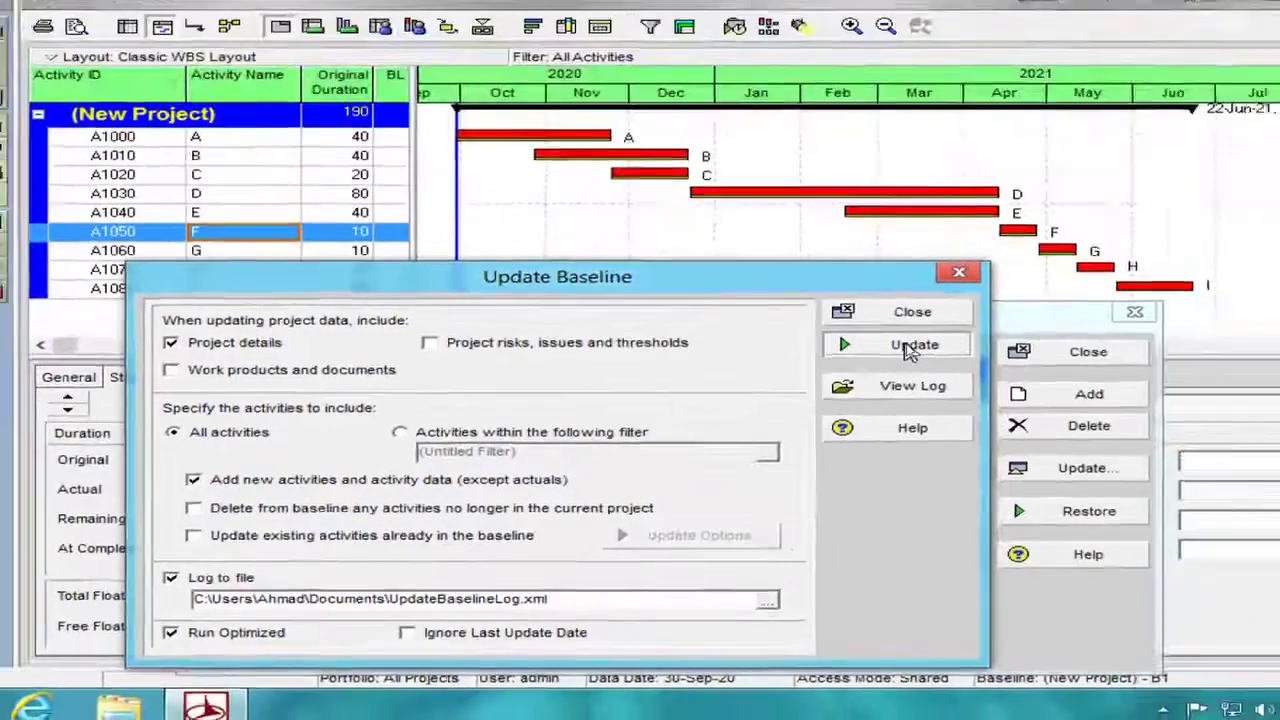
Run the baseline update and close the baseline dialogs.
left_click(1208, 210)
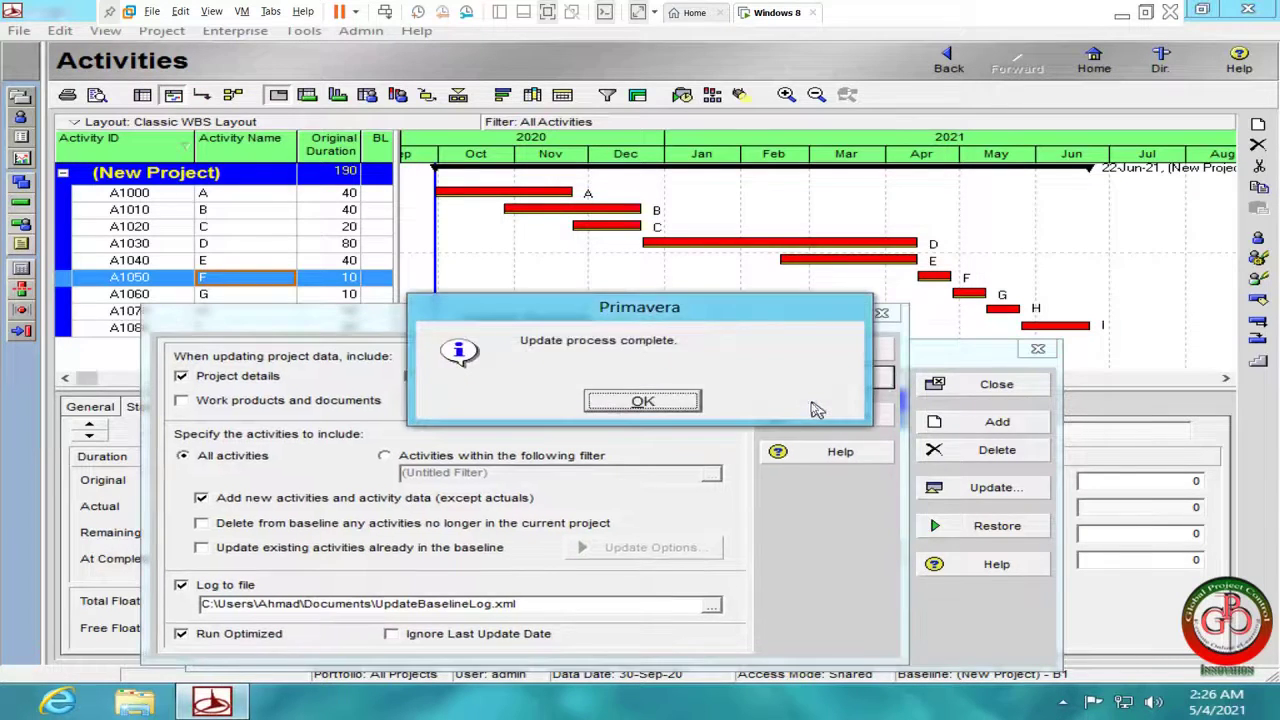
left_click(643, 403)
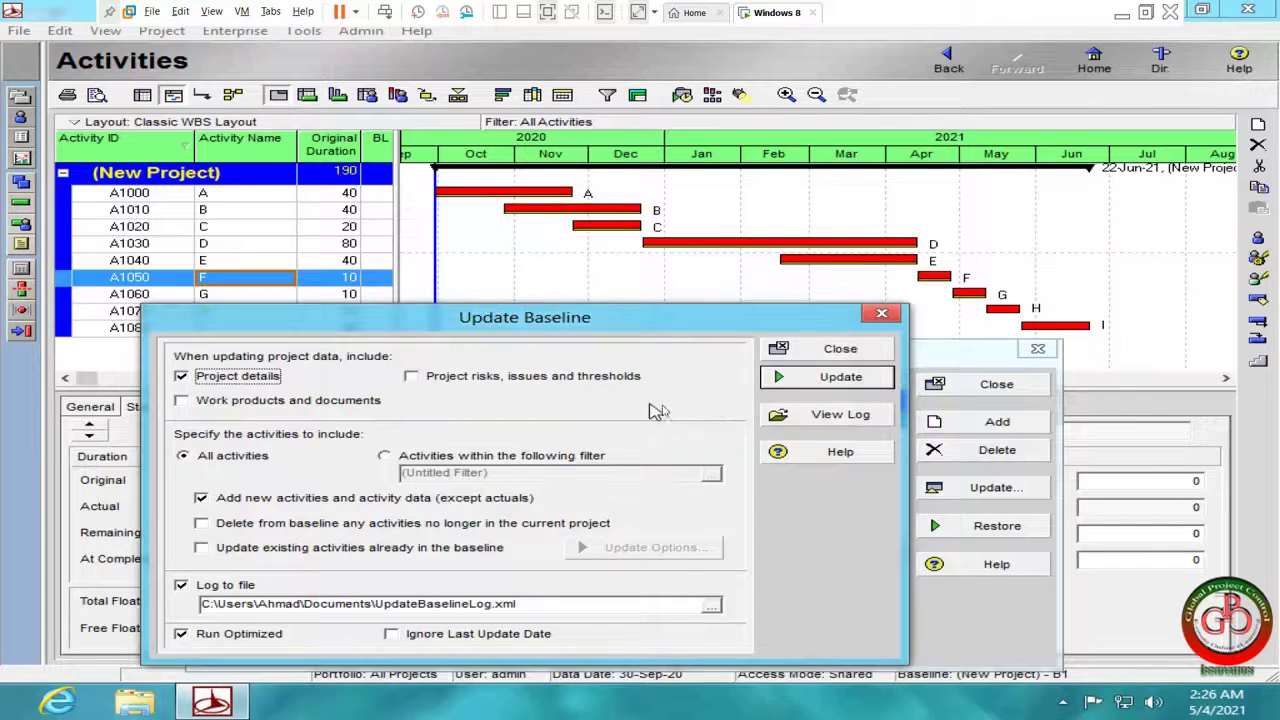
left_click(824, 352)
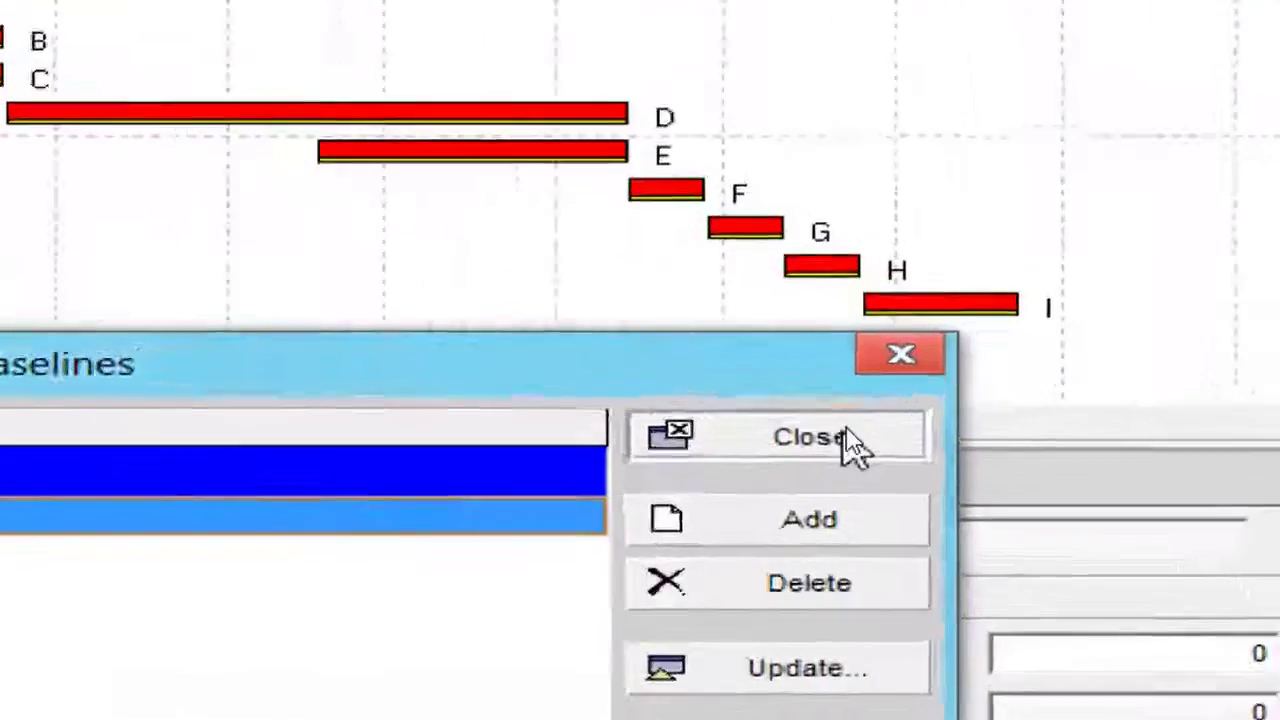
left_click(1003, 386)
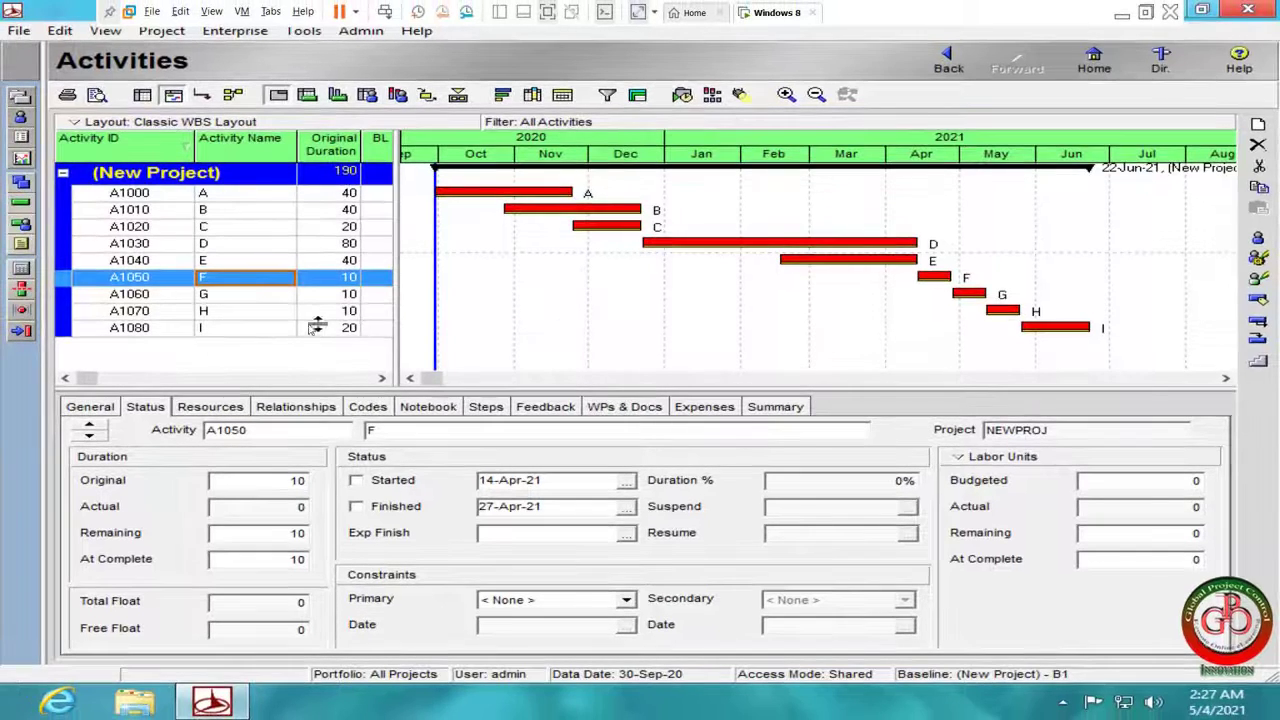
Set the budgeted nonlabor units of activity A to 10 and fill the value down through activity I.
left_click(272, 312)
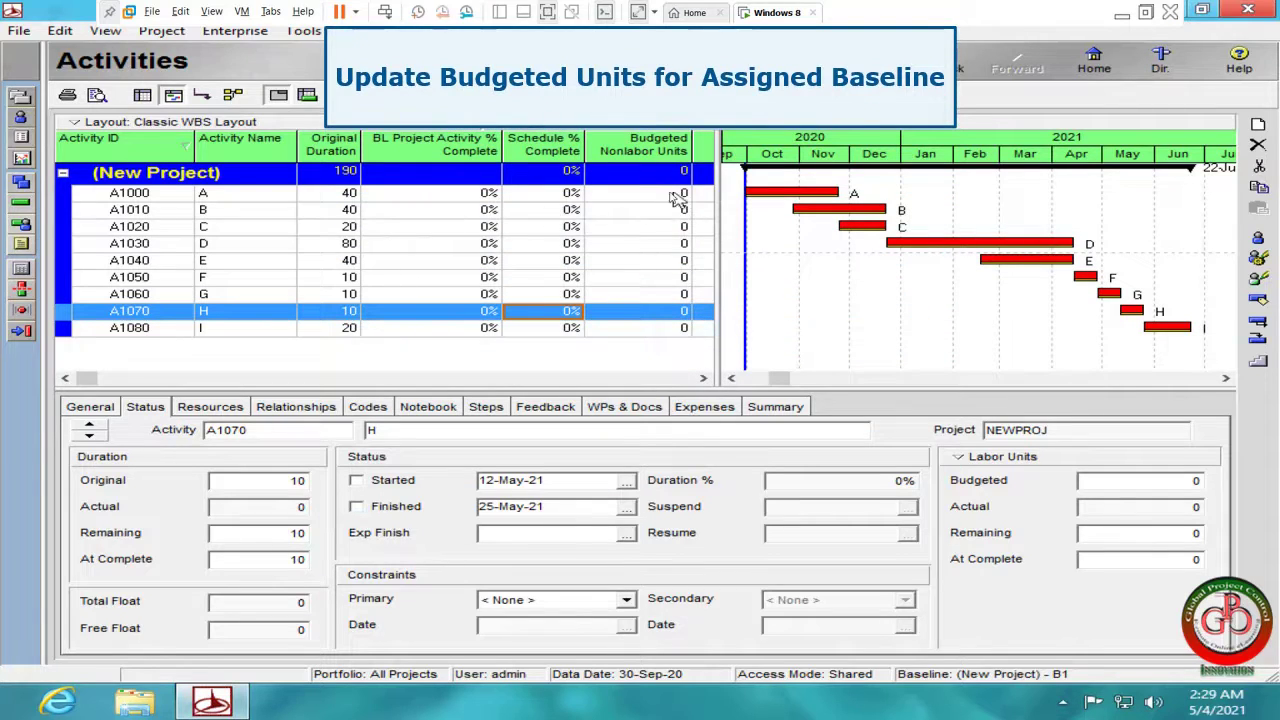
left_click(661, 195)
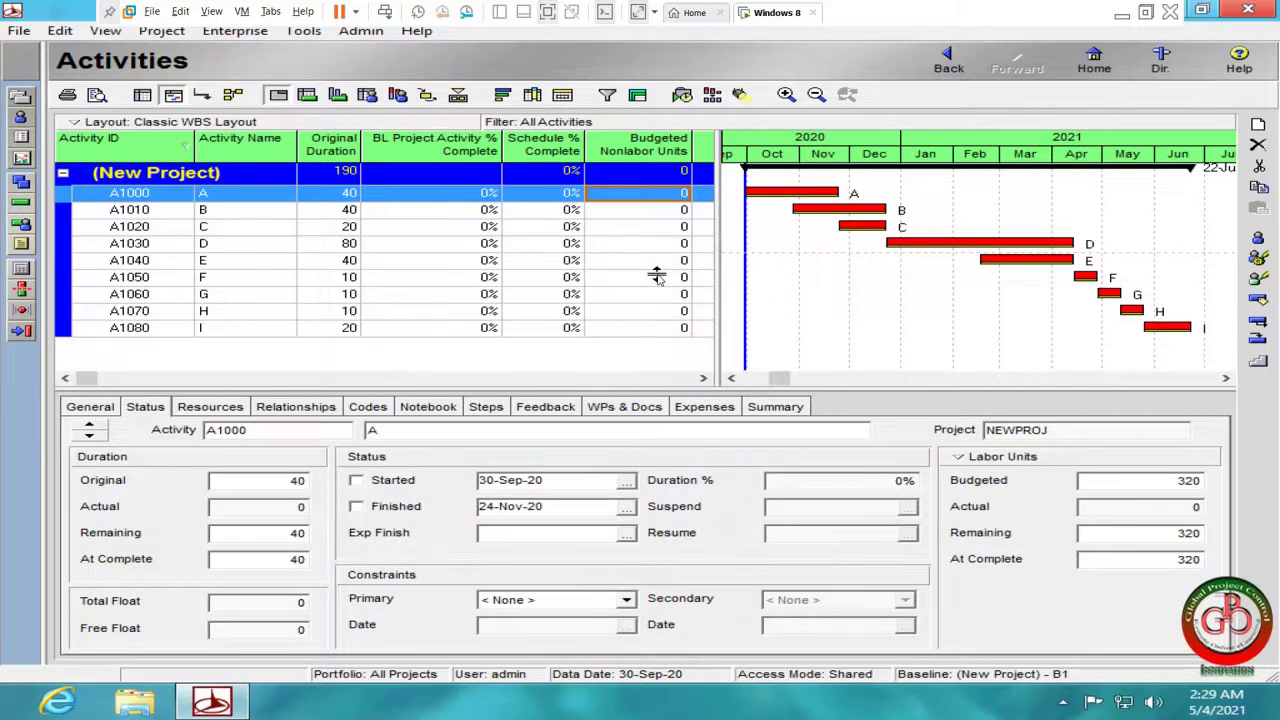
type("10")
key("Return")
left_click(655, 330, "shift")
right_click(653, 332)
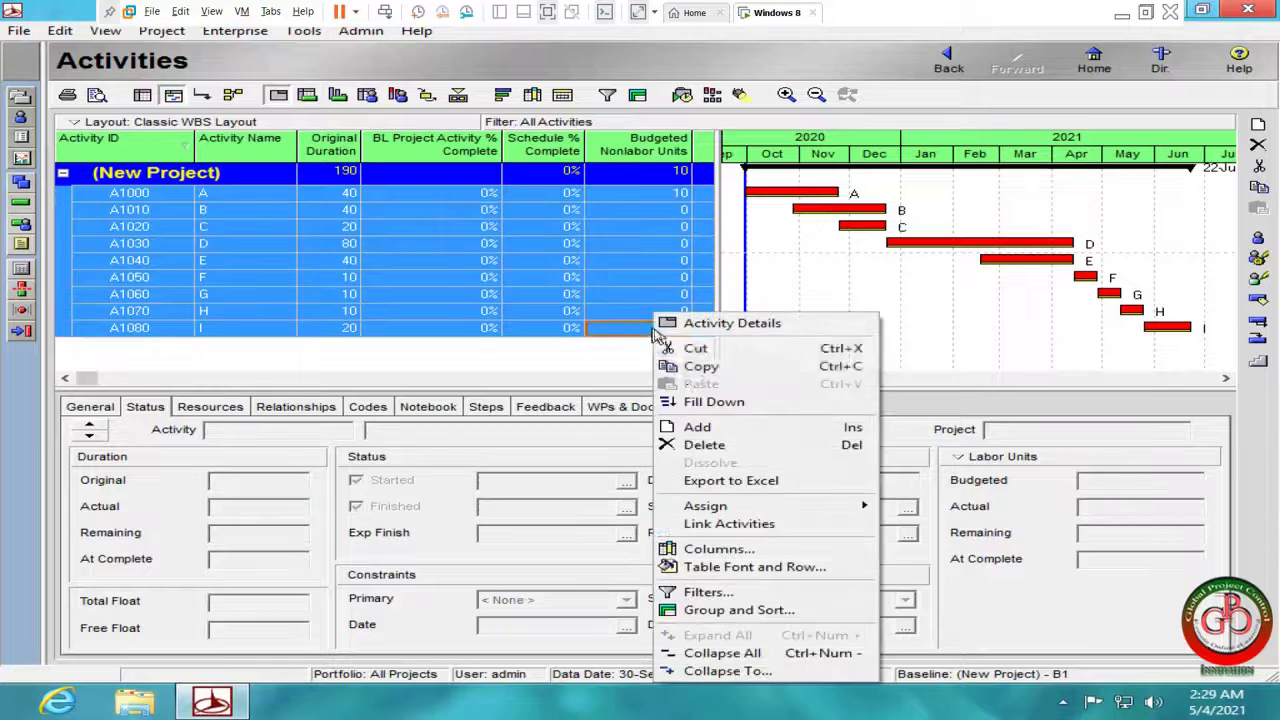
left_click(713, 402)
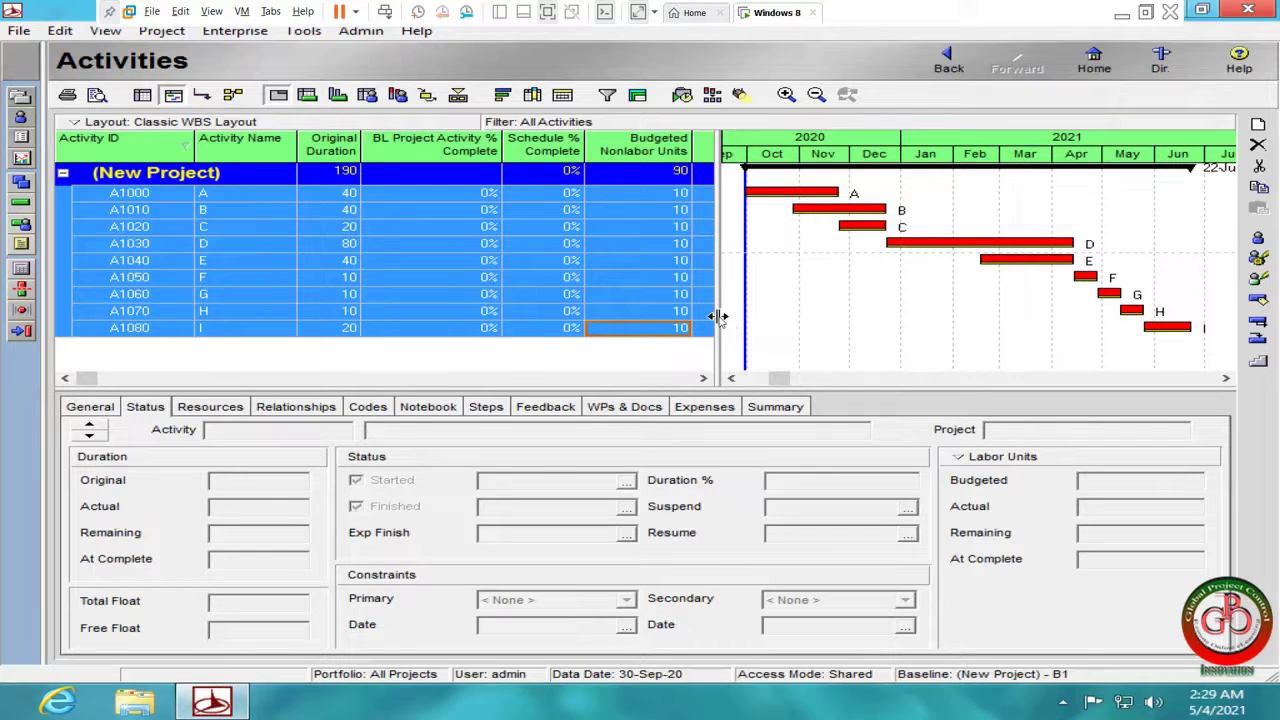
left_click_drag(718, 316, 833, 327)
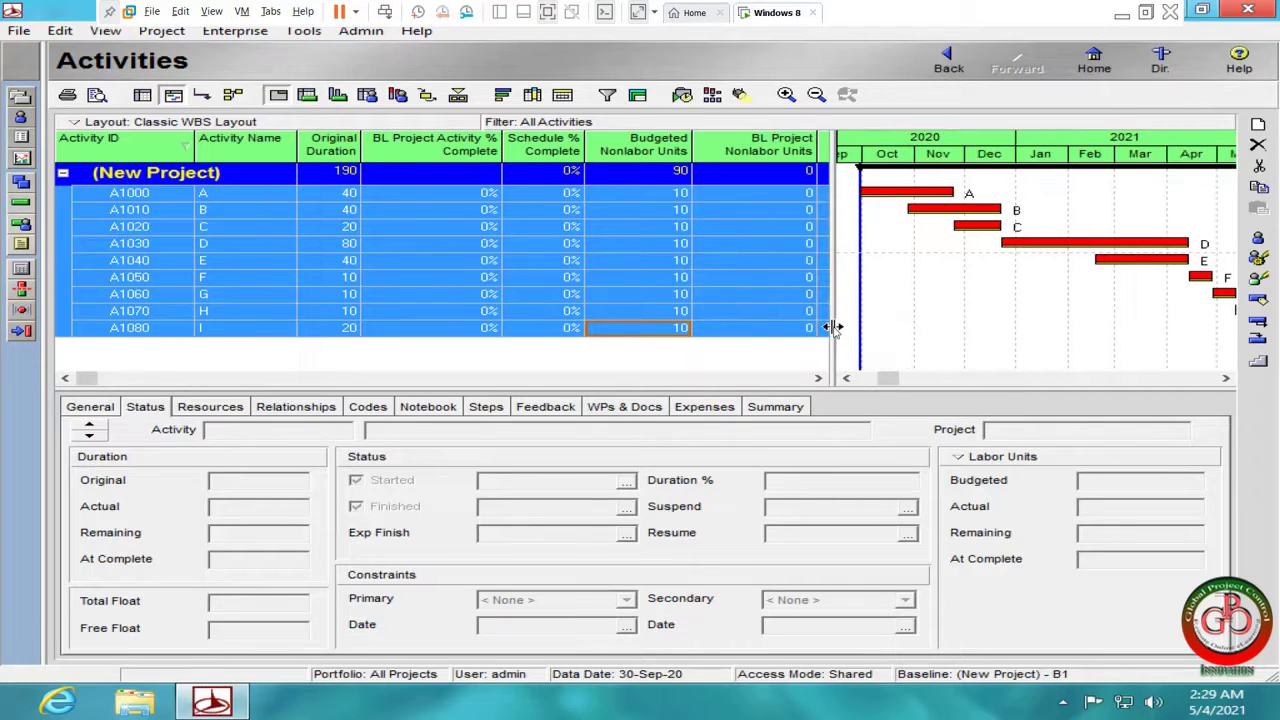
left_click(773, 191)
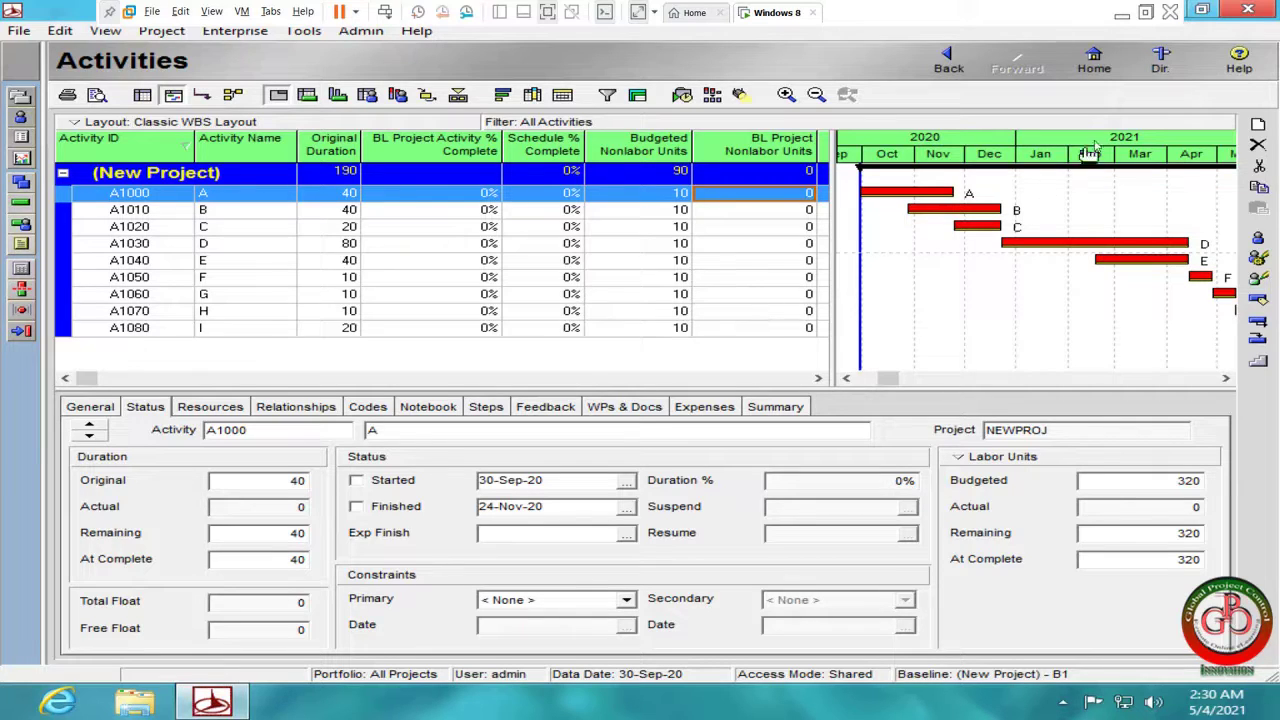
Set up an update of baseline B1 that only updates existing activities, without adding new ones or deleting missing ones.
left_click_drag(1100, 165, 1049, 170)
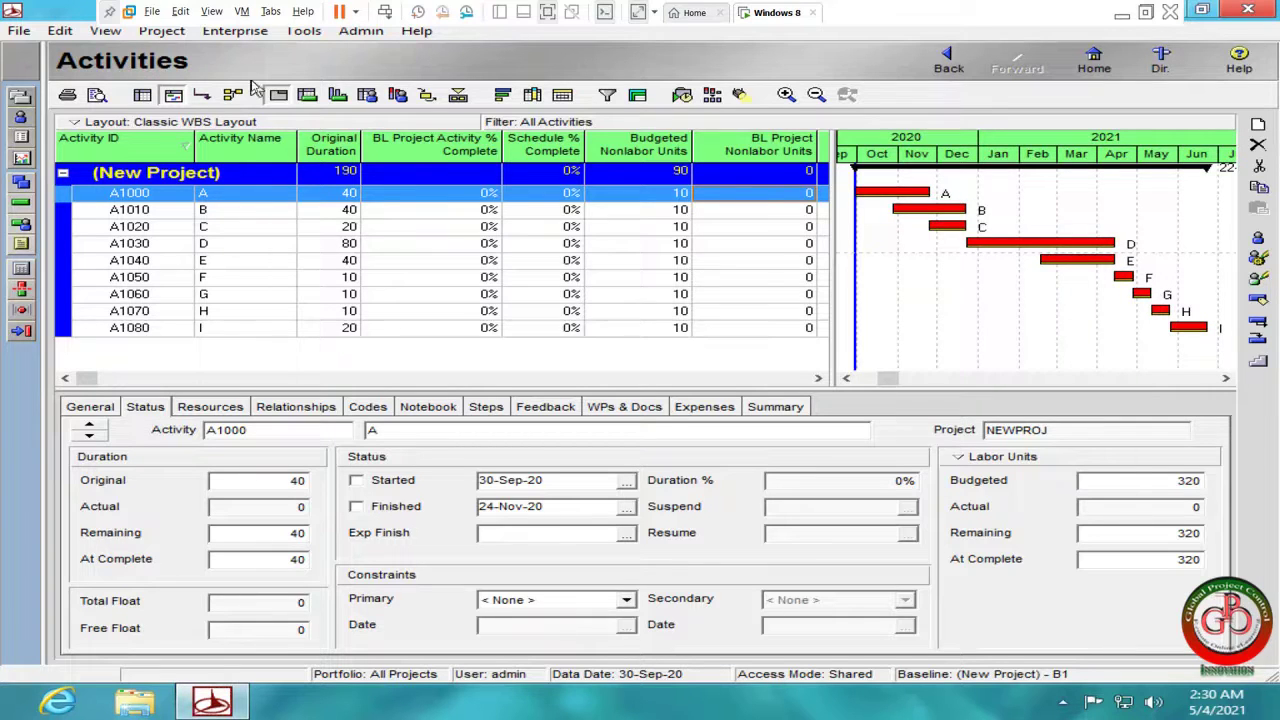
left_click(161, 31)
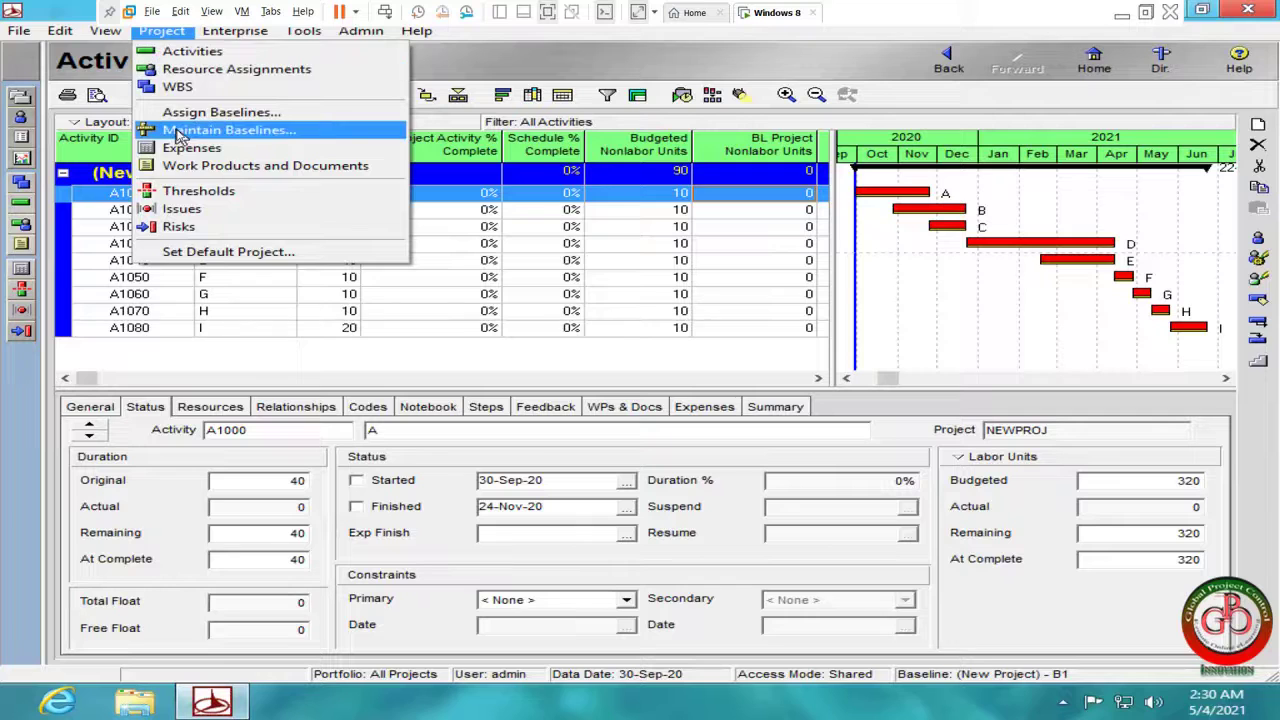
left_click(176, 128)
left_click_drag(532, 218, 456, 362)
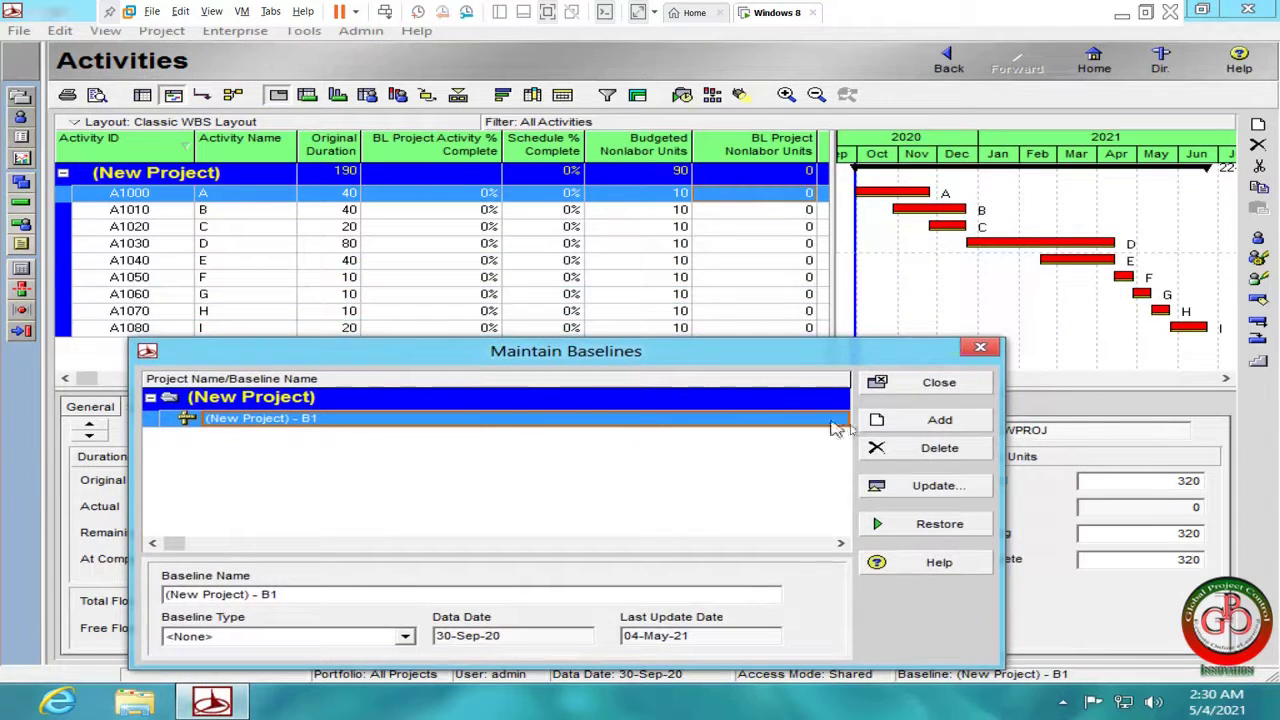
left_click(972, 489)
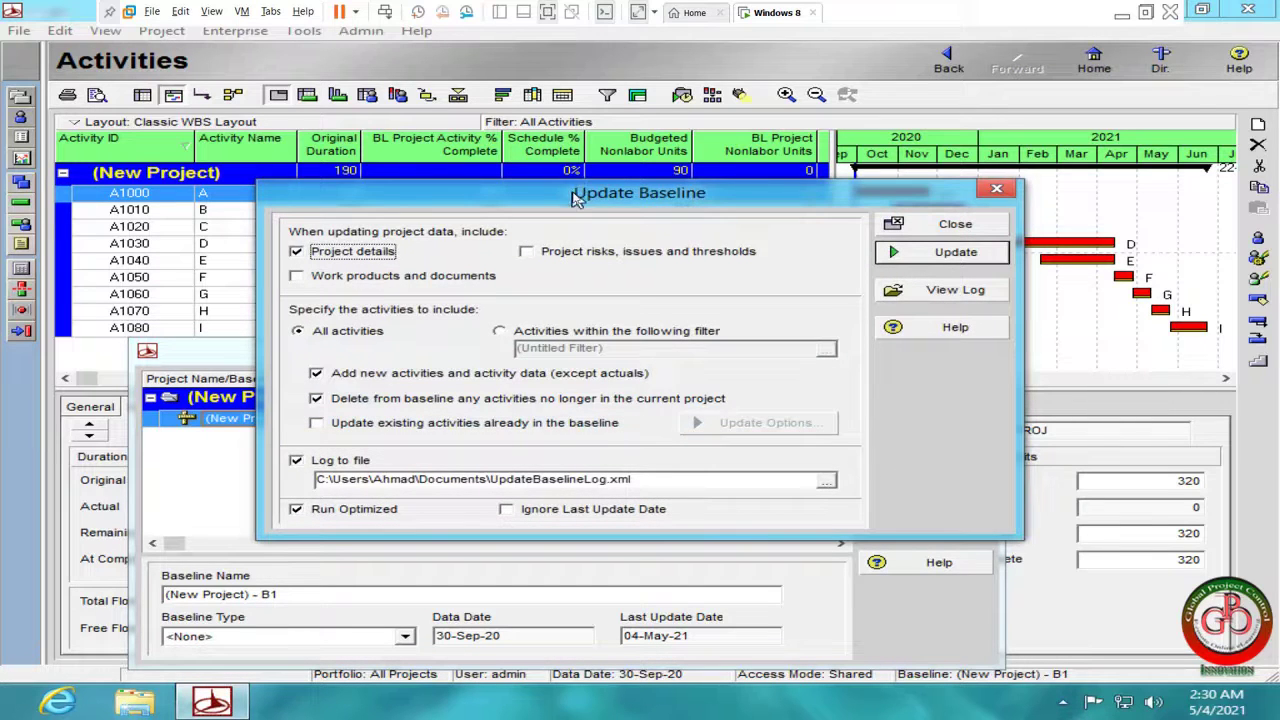
left_click_drag(575, 200, 555, 294)
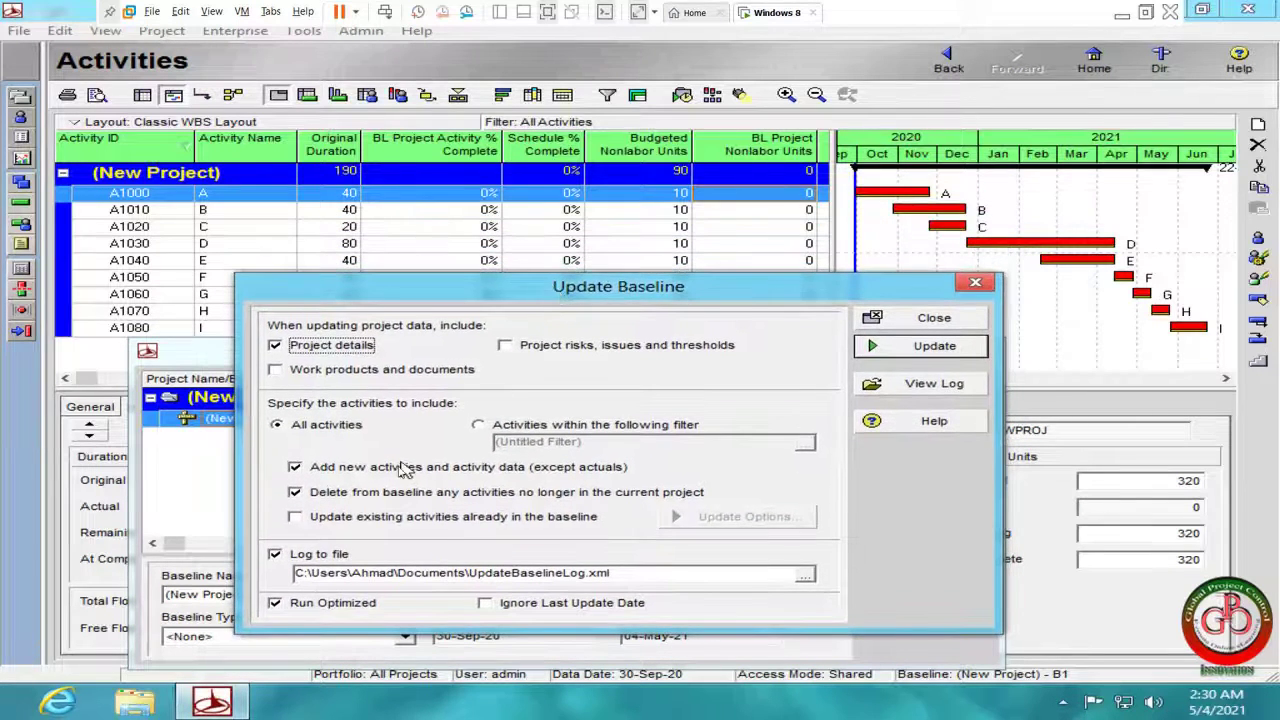
left_click(358, 498)
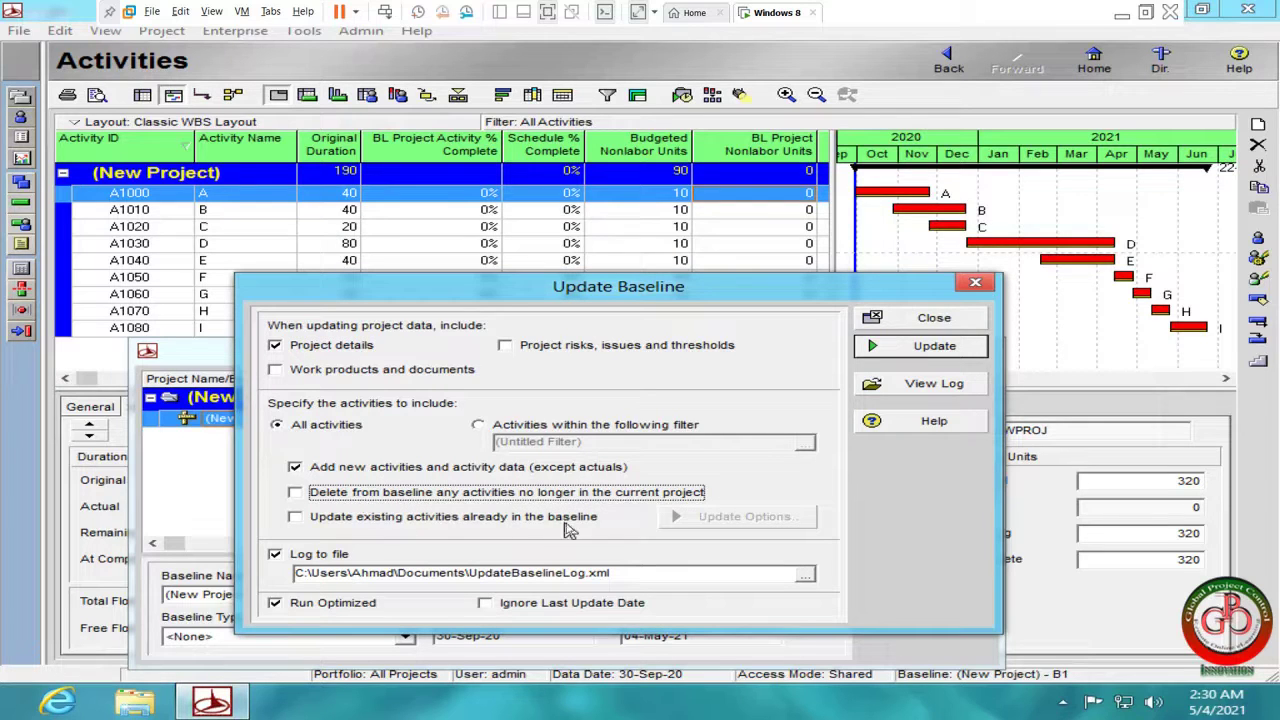
left_click(443, 519)
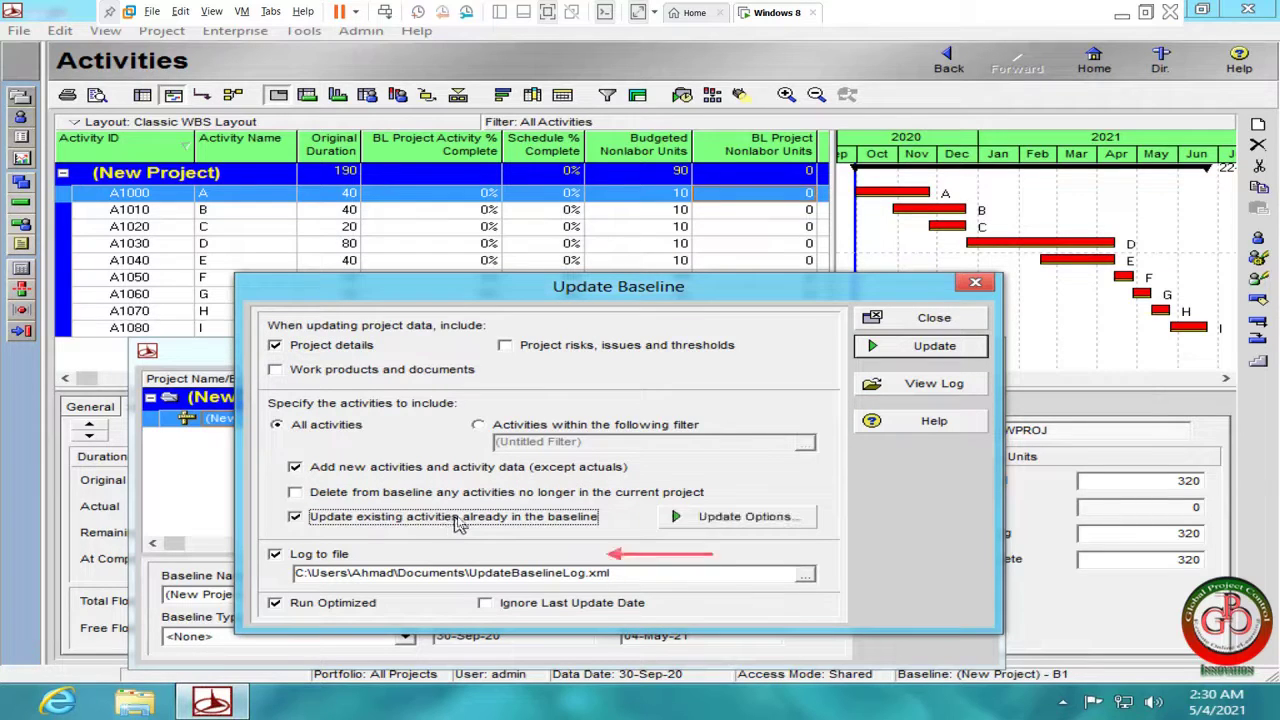
left_click(428, 474)
Limit the update options to budgeted units and cost without resource assignments and existing resource and role assignments, excluding relationships and dates.
left_click(742, 522)
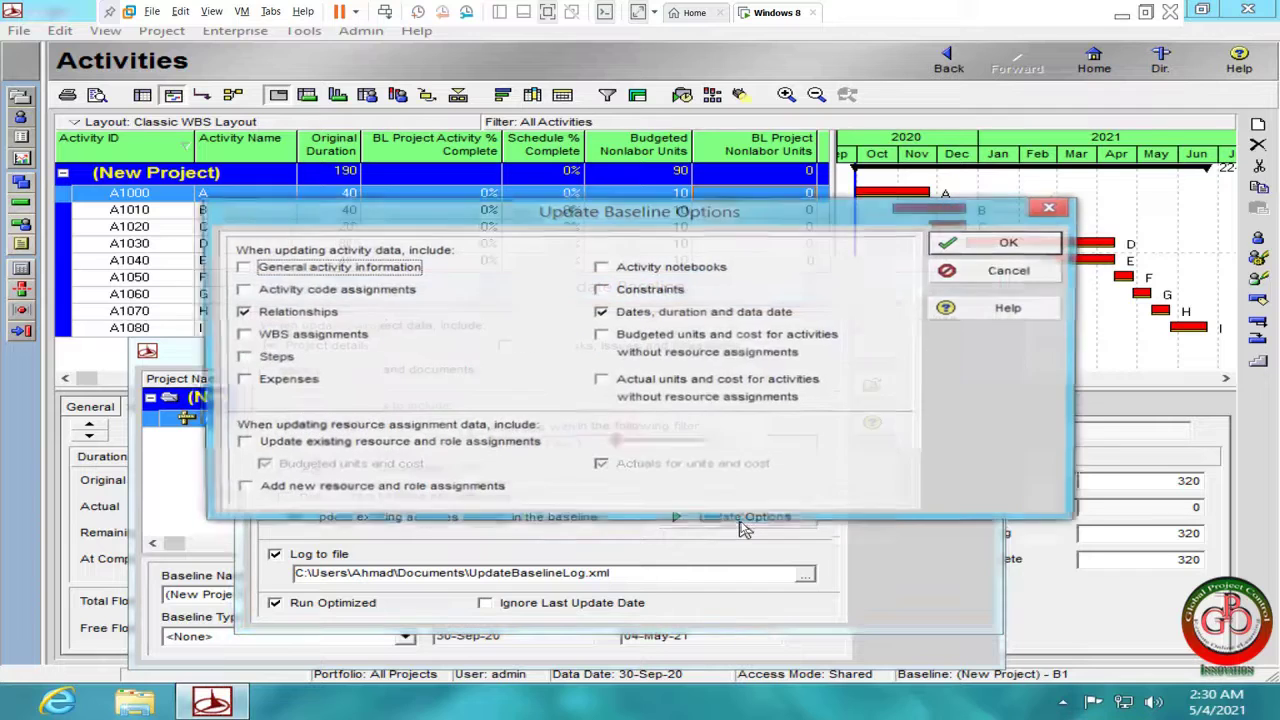
left_click(610, 340)
left_click(600, 314)
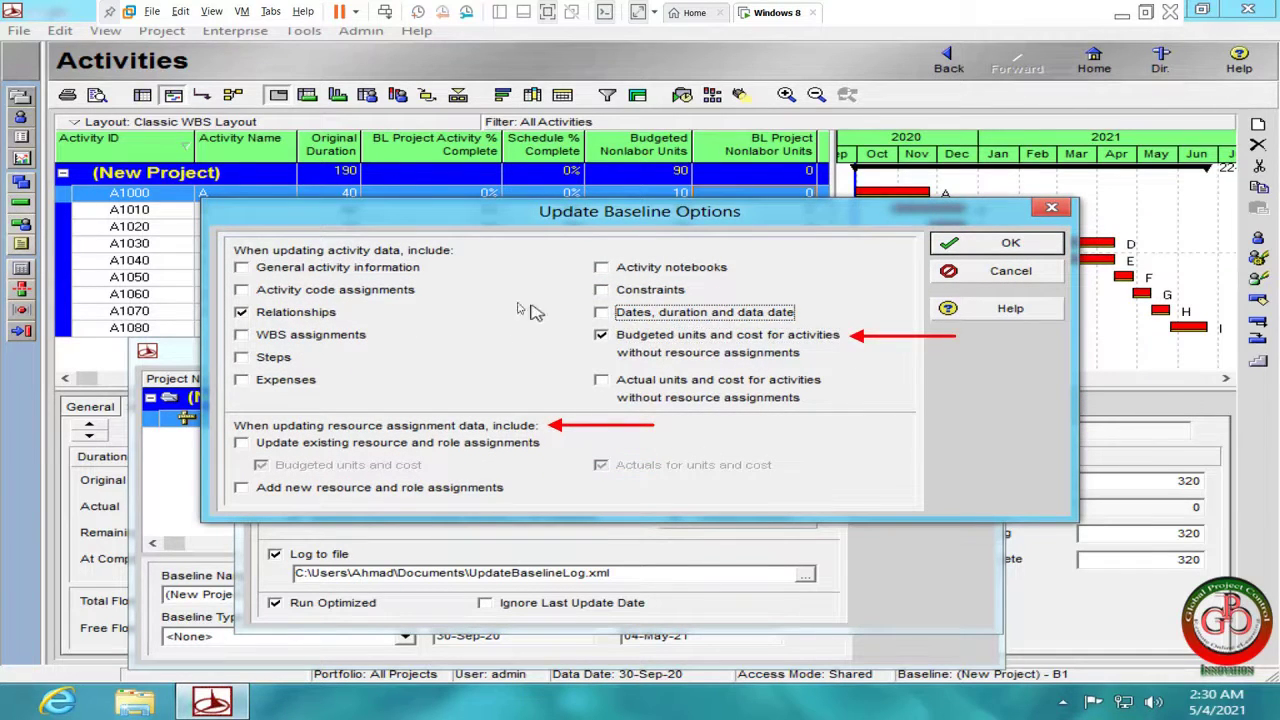
left_click(258, 313)
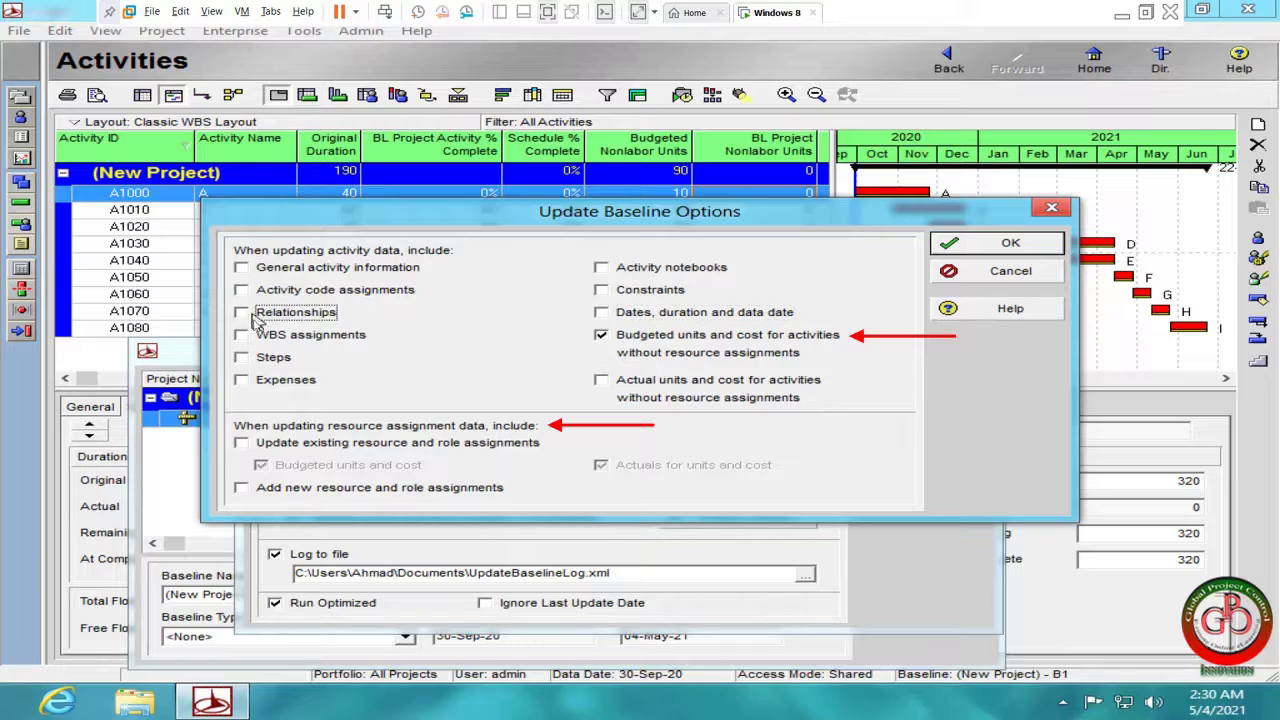
left_click(242, 443)
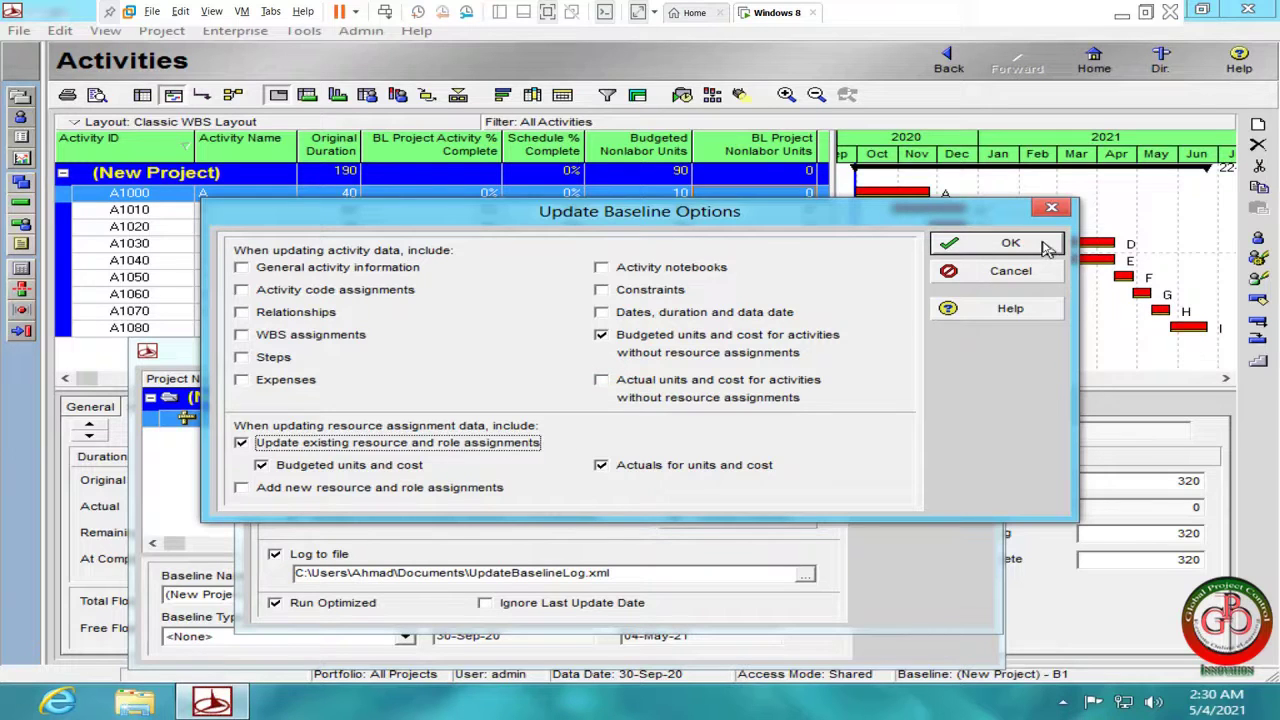
left_click(1008, 244)
Run the baseline update for the existing activities and close both baseline dialogs.
left_click(925, 352)
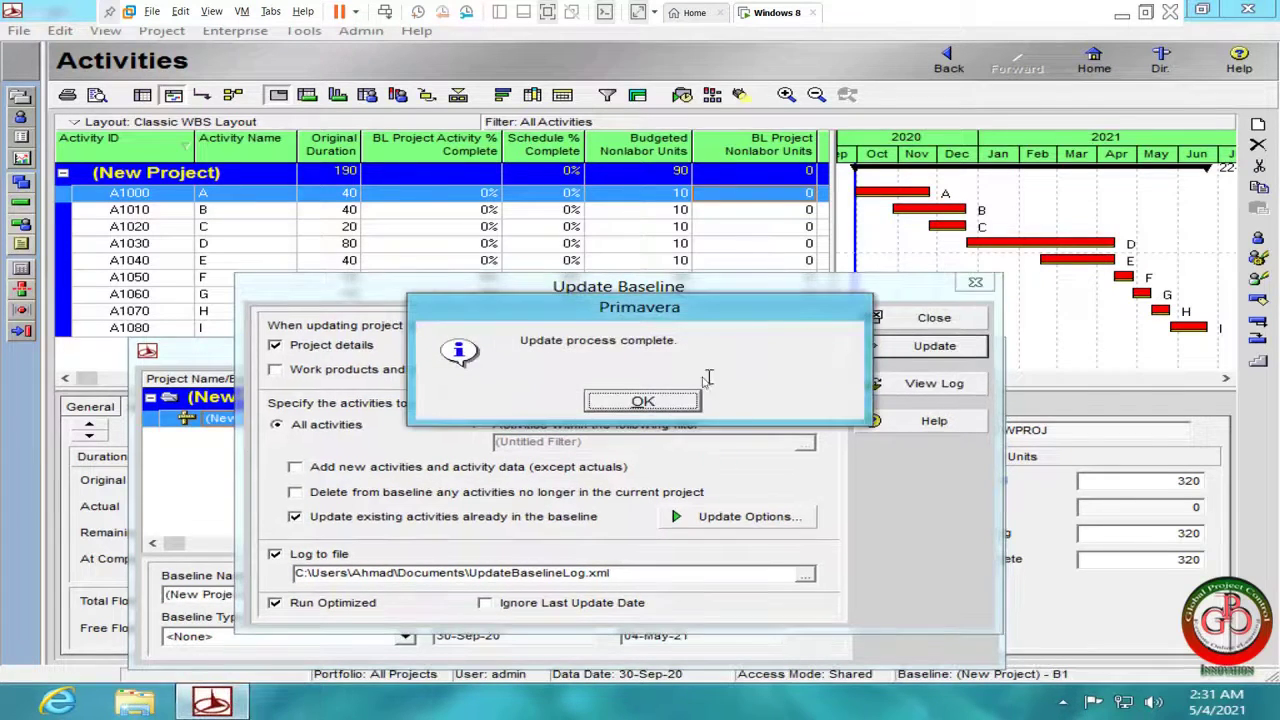
left_click(678, 404)
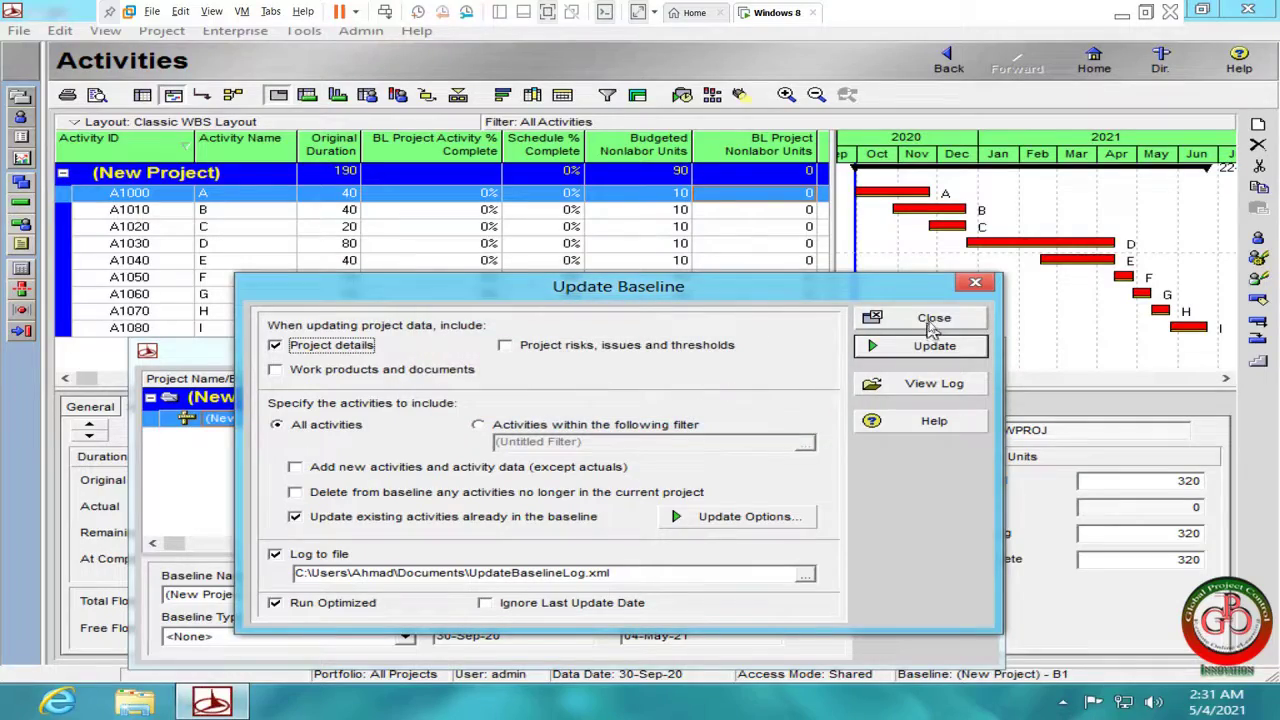
left_click(932, 320)
left_click(934, 380)
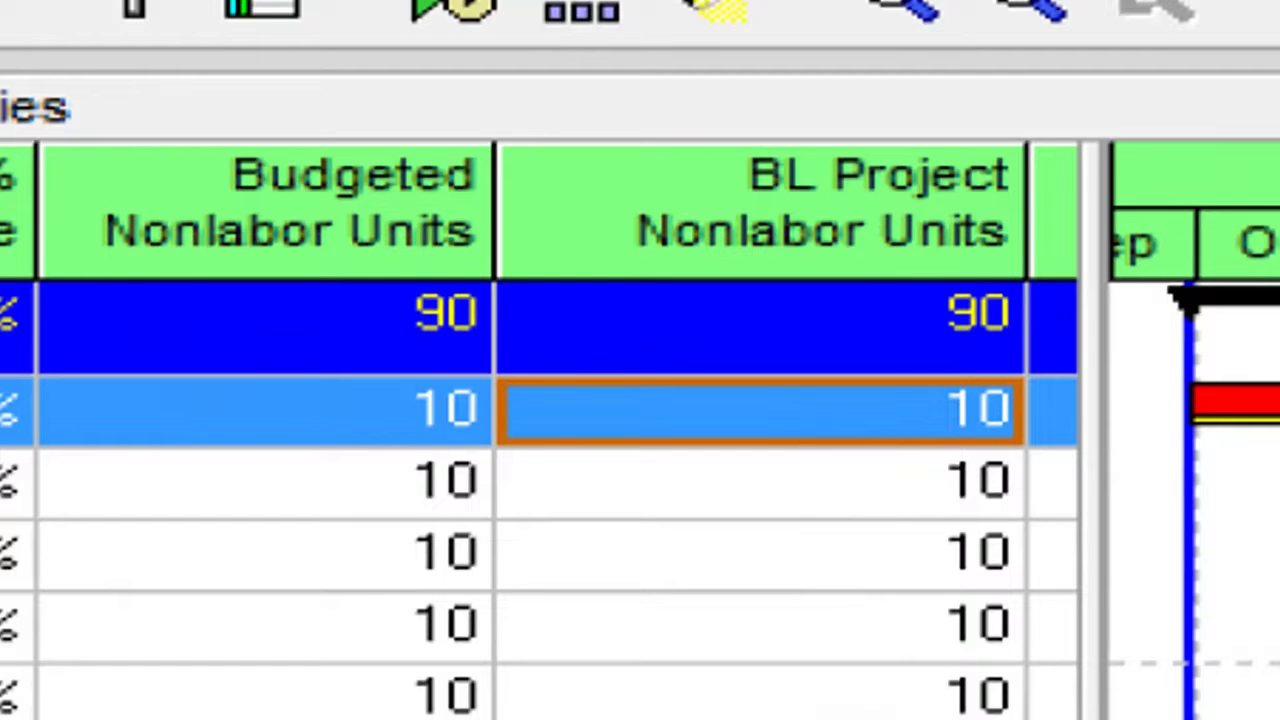
Compare the baseline nonlabor units with the budgeted ones across all activities and narrow the BL Project Nonlabor Units column.
key("ctrl+a")
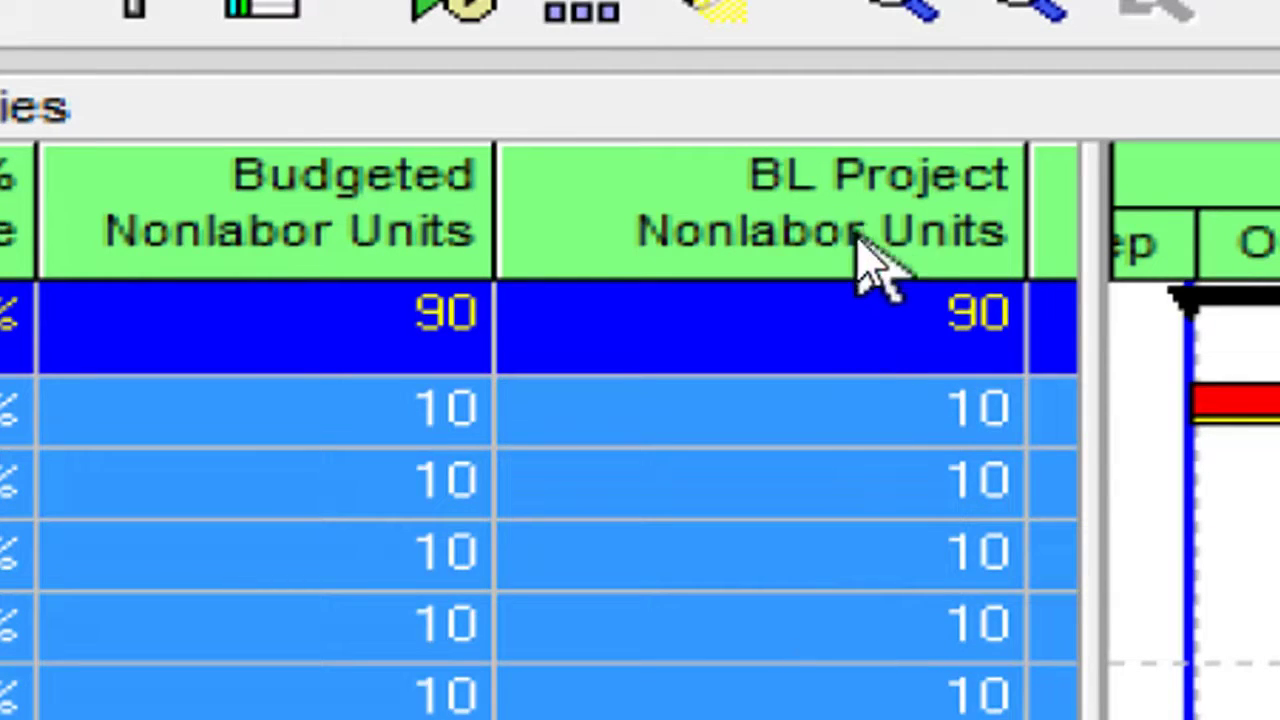
left_click_drag(884, 300, 884, 452)
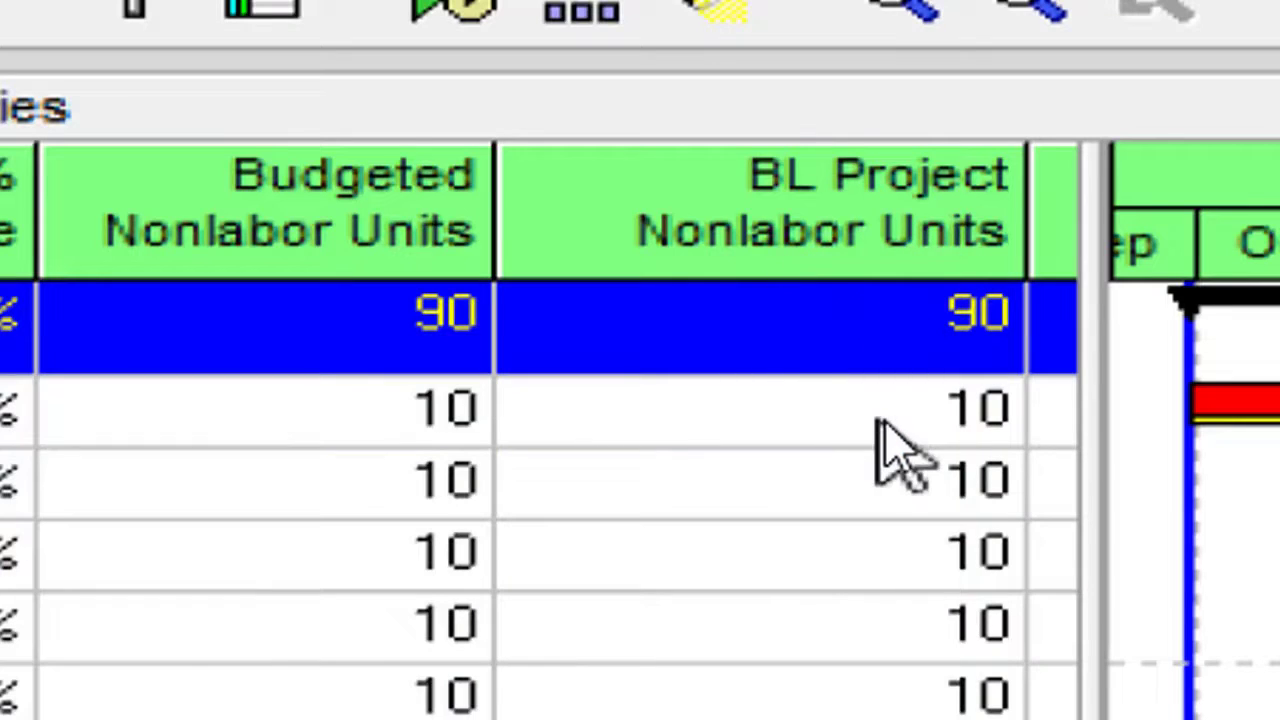
left_click(880, 424)
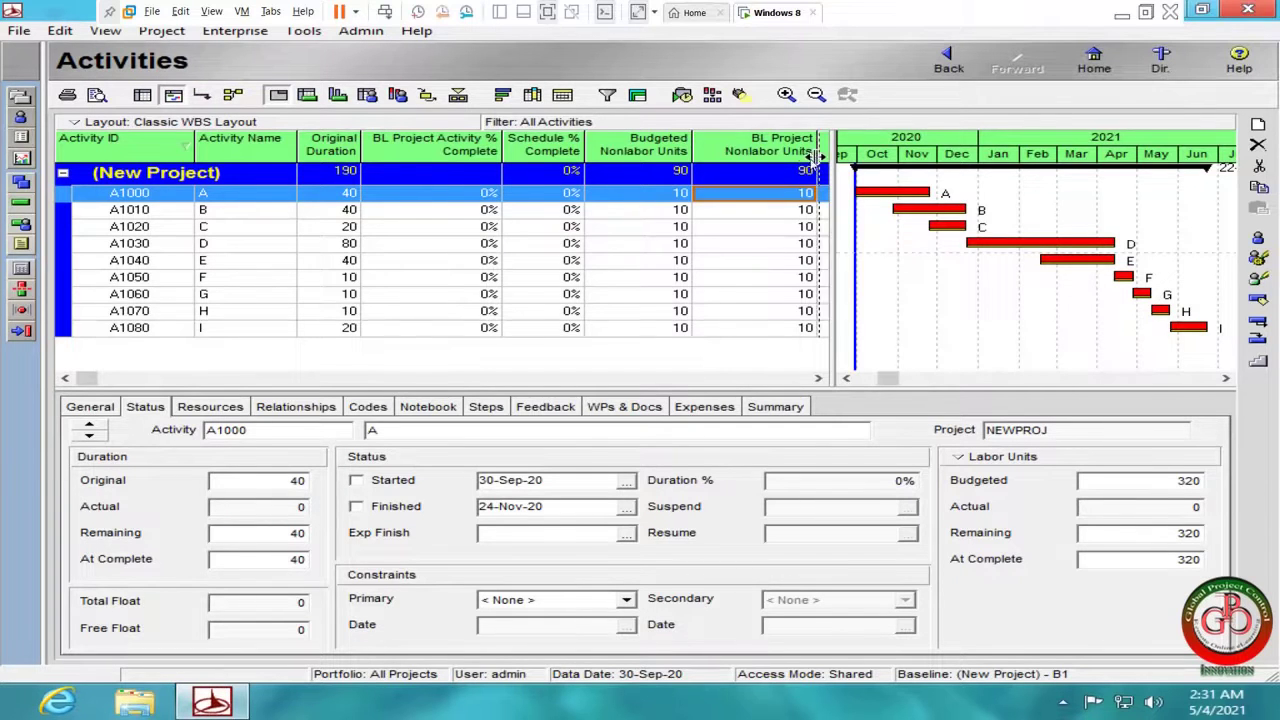
left_click_drag(813, 158, 792, 158)
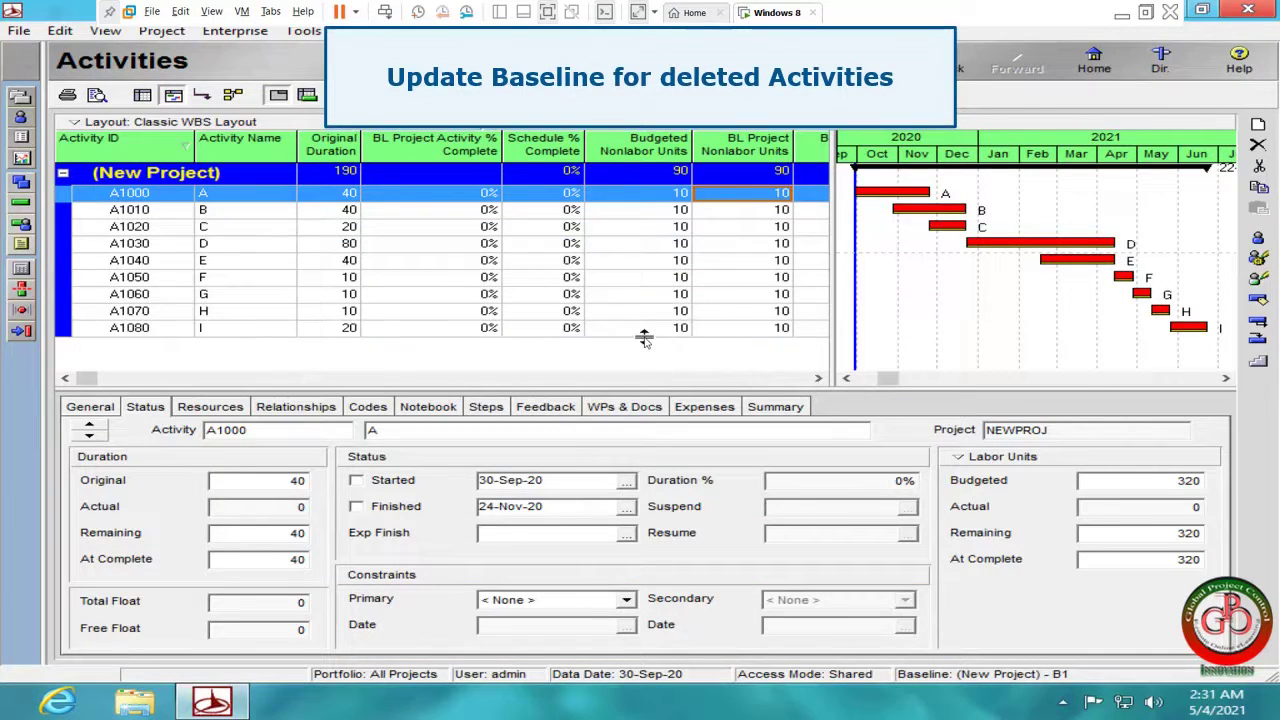
Delete activity I (A1080) from the project.
left_click(646, 330)
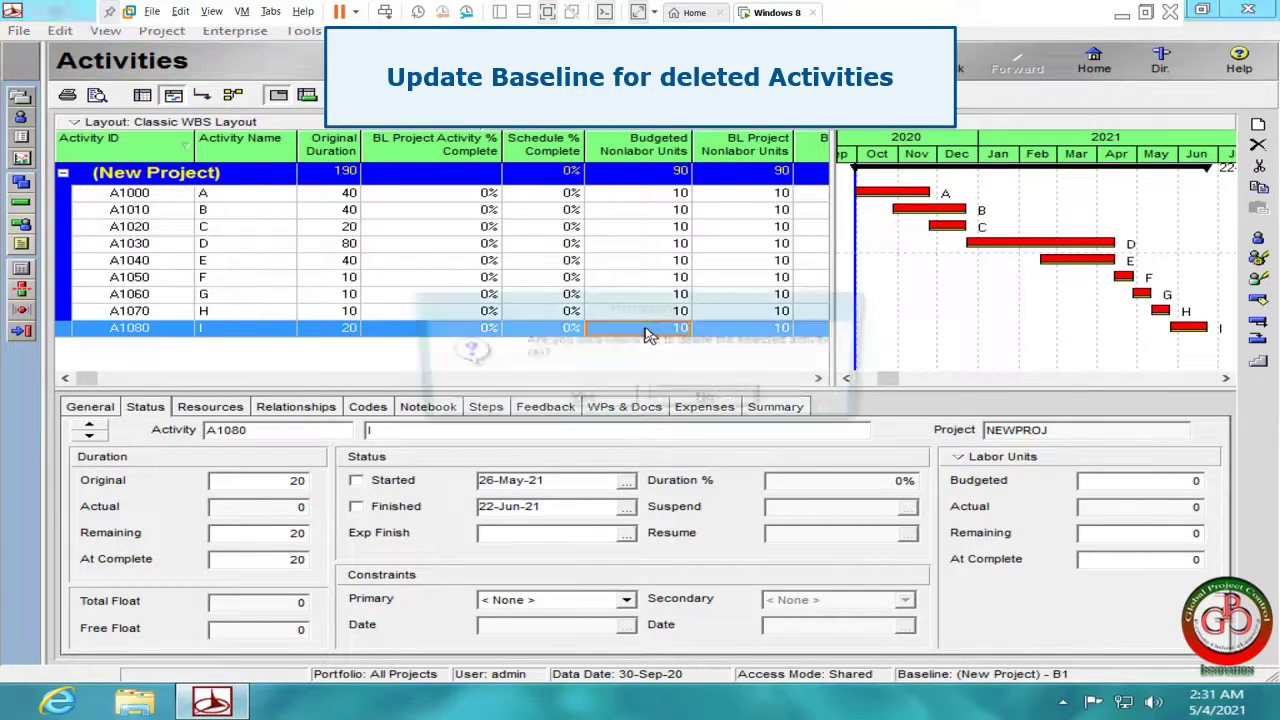
key("Delete")
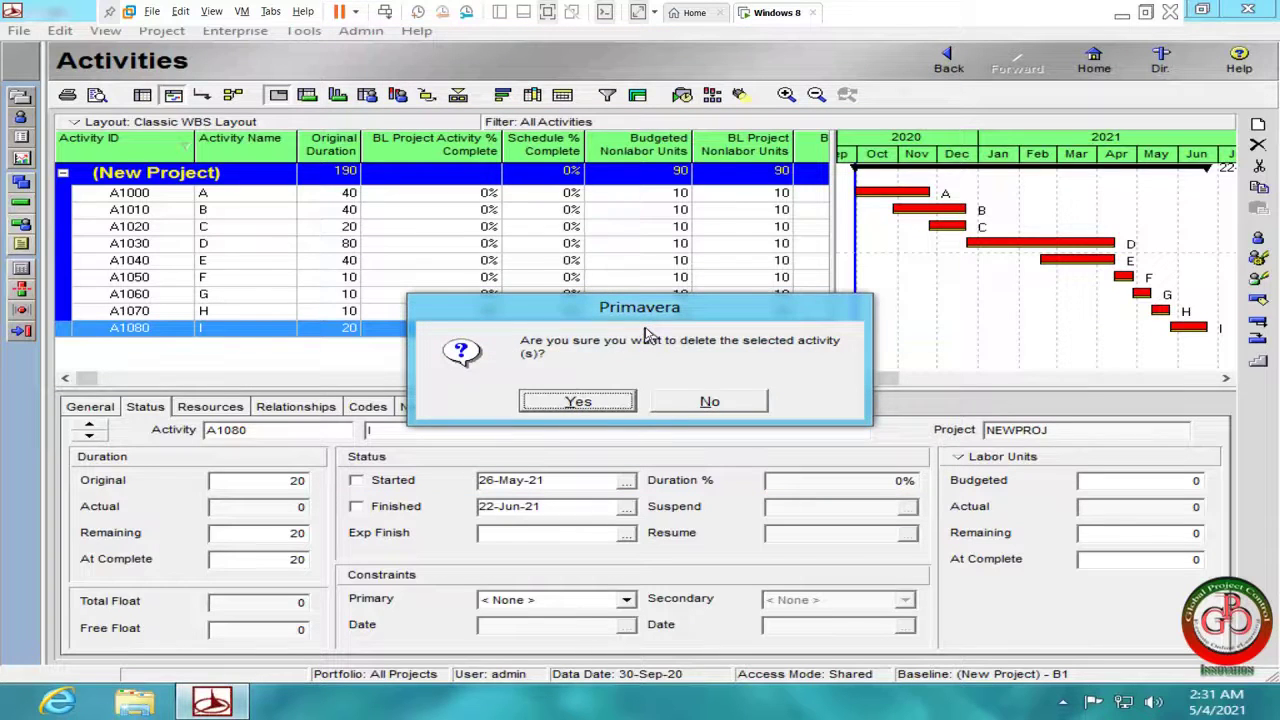
key("Return")
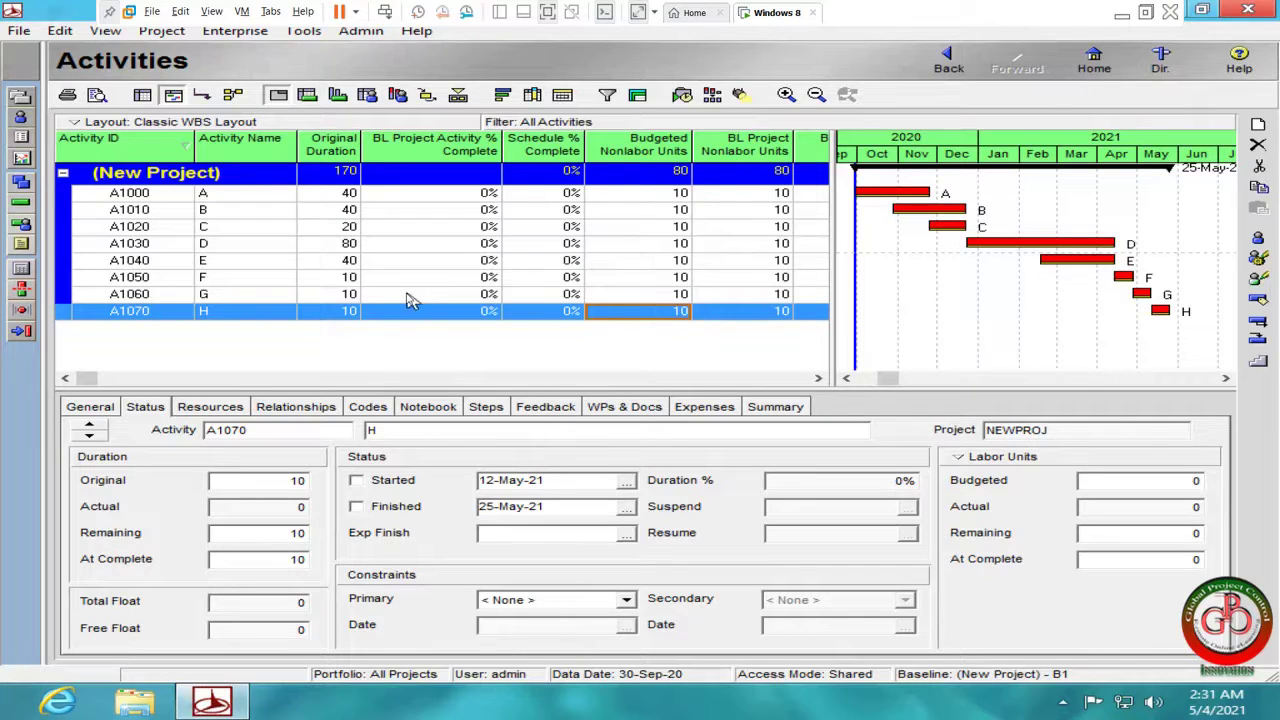
Set up an update of baseline B1 that deletes activities no longer in the current project, without updating existing activities.
left_click(161, 30)
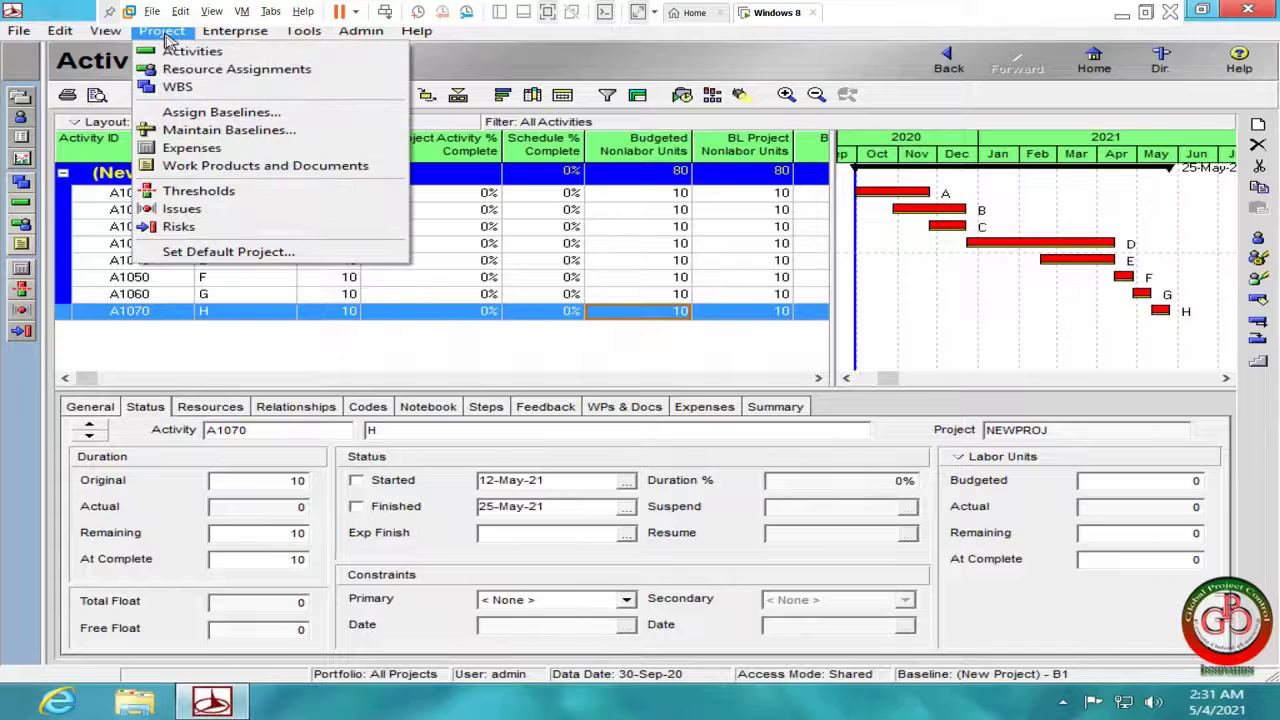
left_click(200, 130)
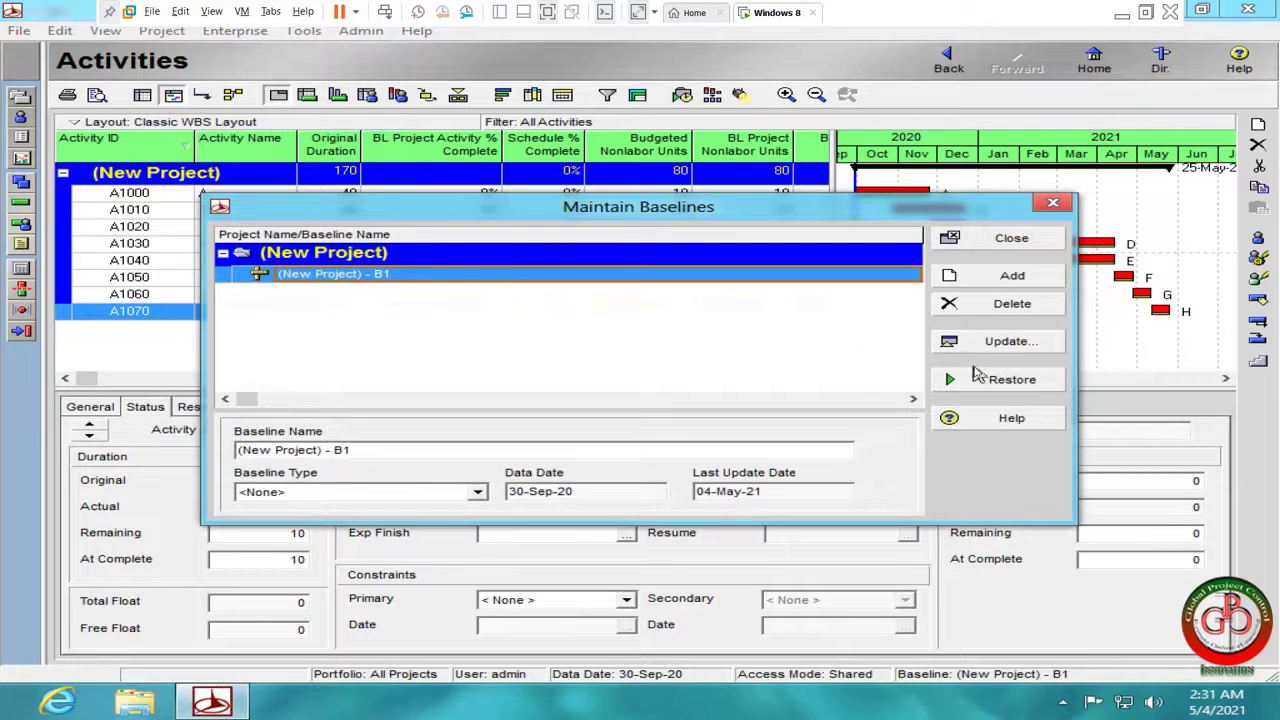
left_click(1012, 342)
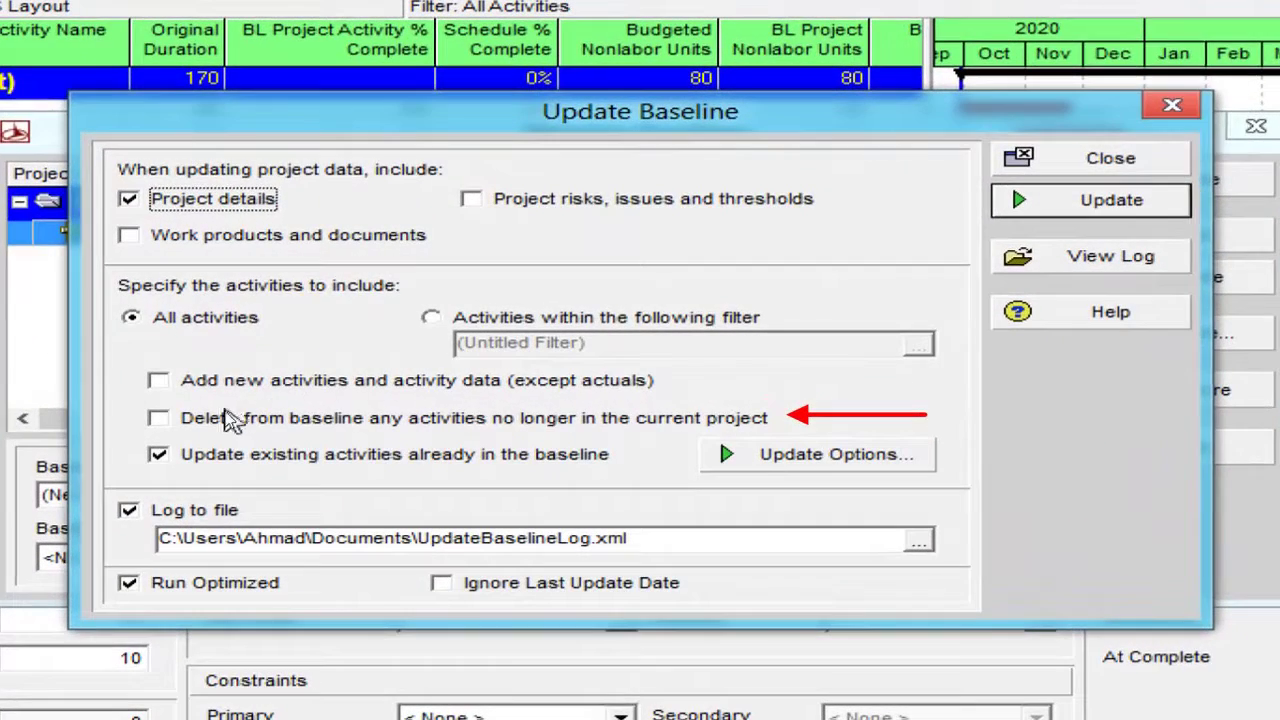
left_click(362, 399)
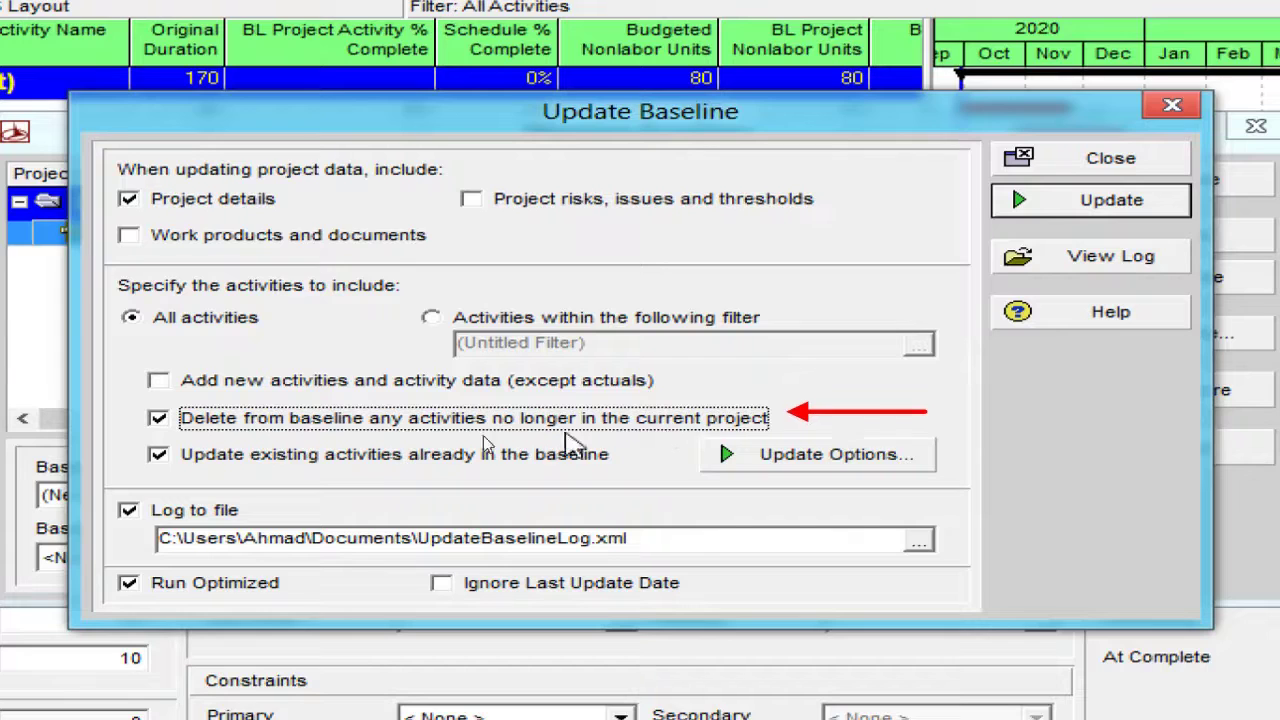
left_click(410, 458)
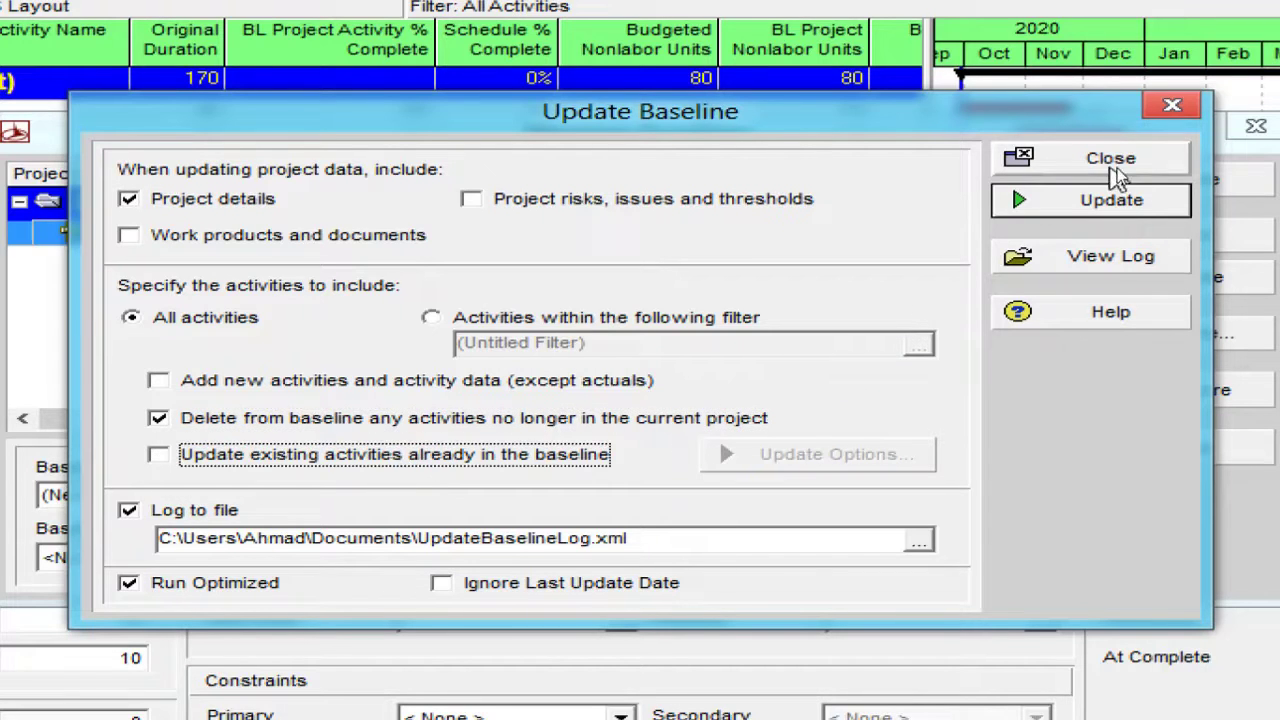
Run the baseline update for the deleted activity and return to the activity list.
left_click(1135, 204)
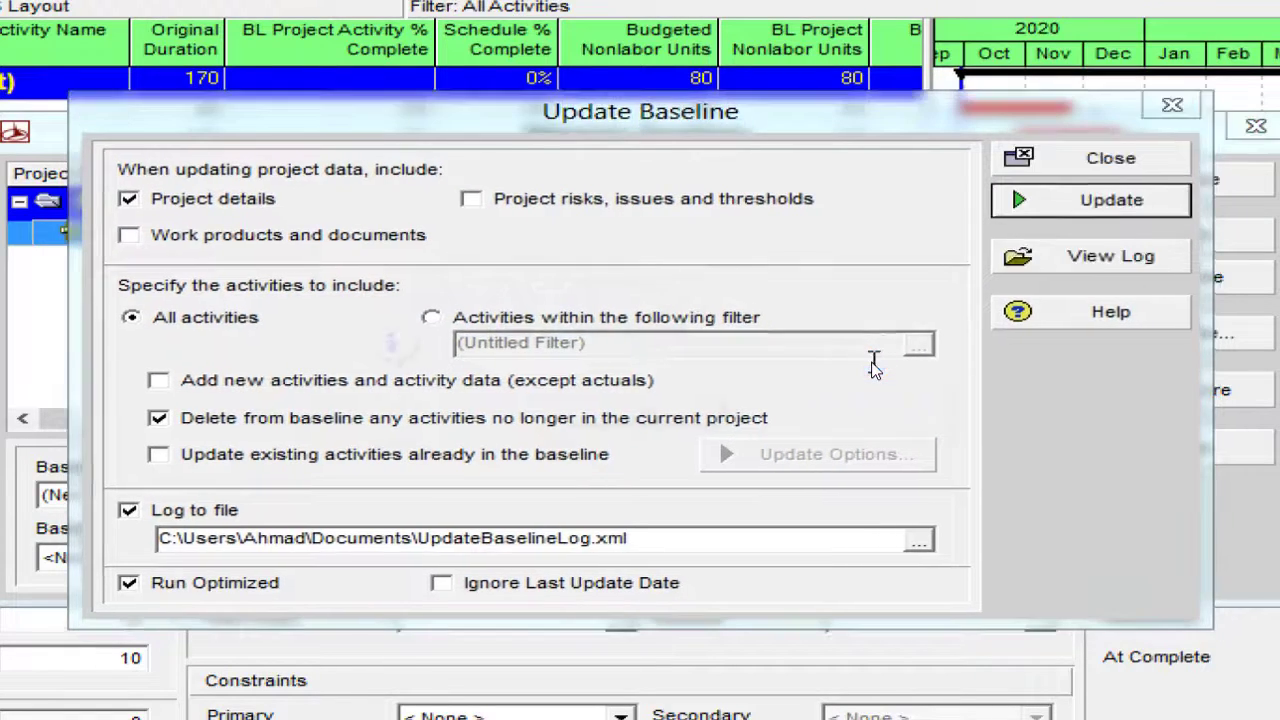
left_click(671, 433)
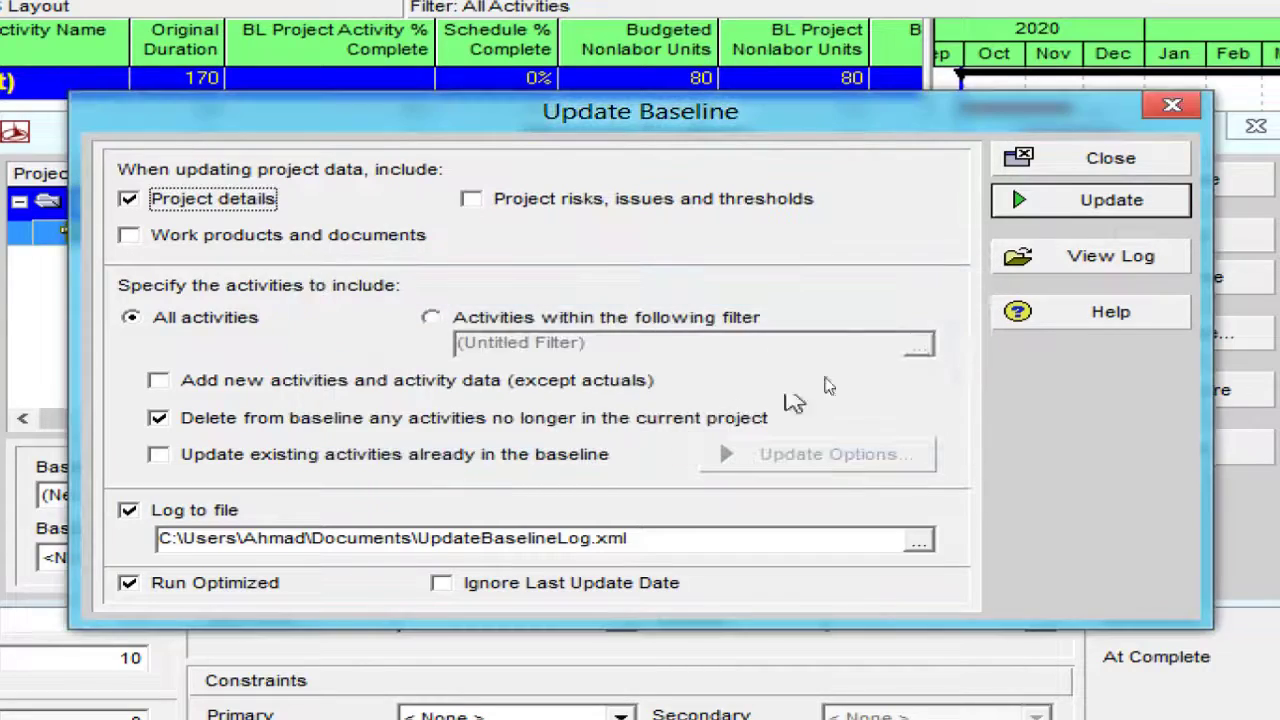
left_click(1146, 166)
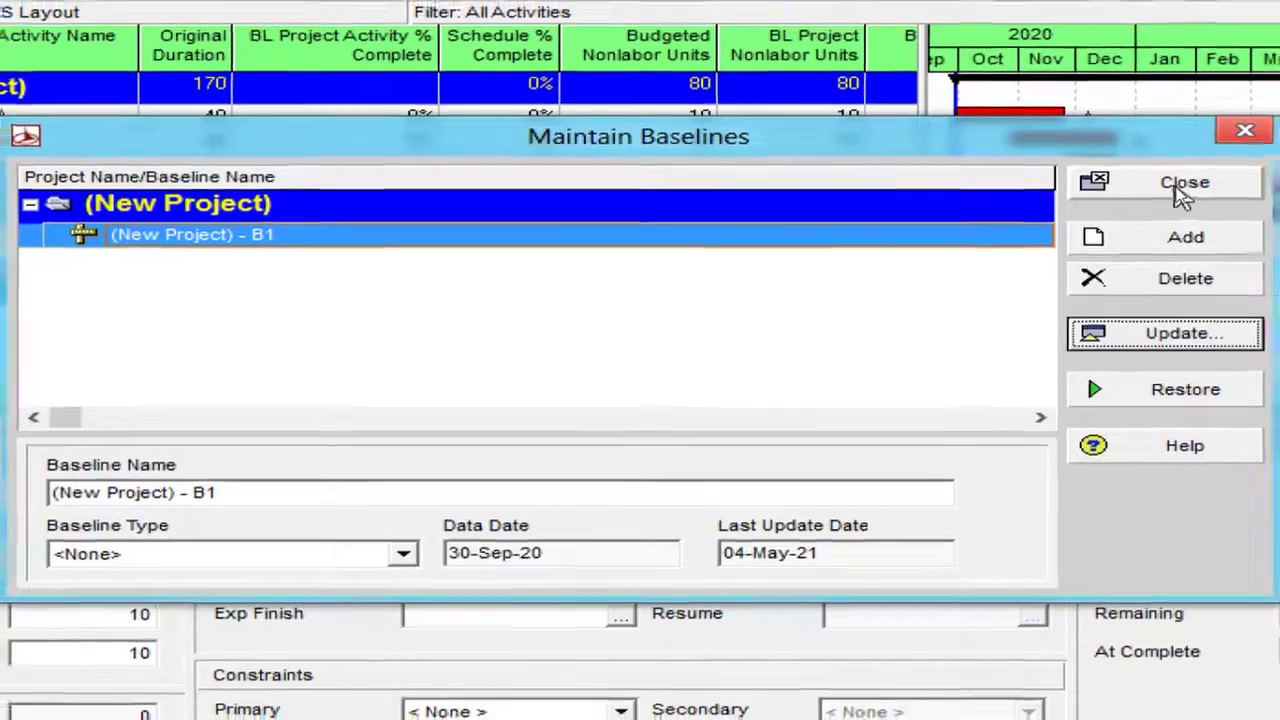
left_click(1184, 186)
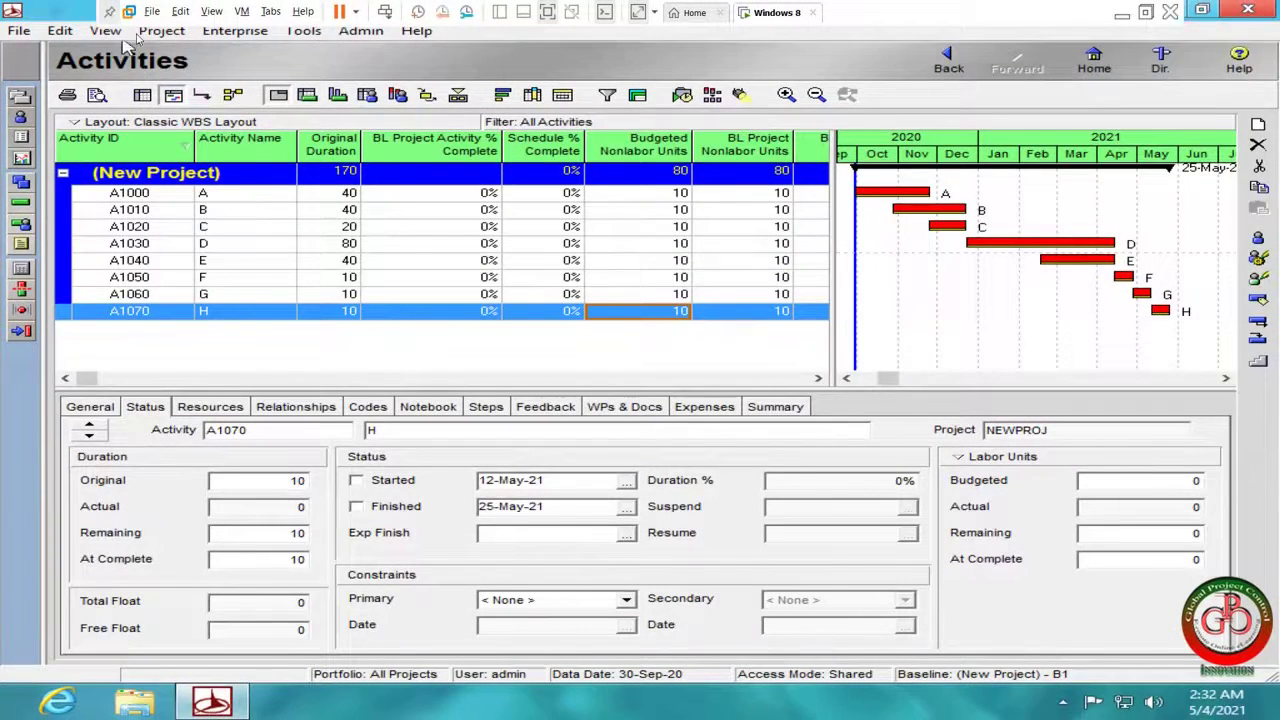
Assign the current project as both the project baseline and the primary user baseline.
left_click(161, 30)
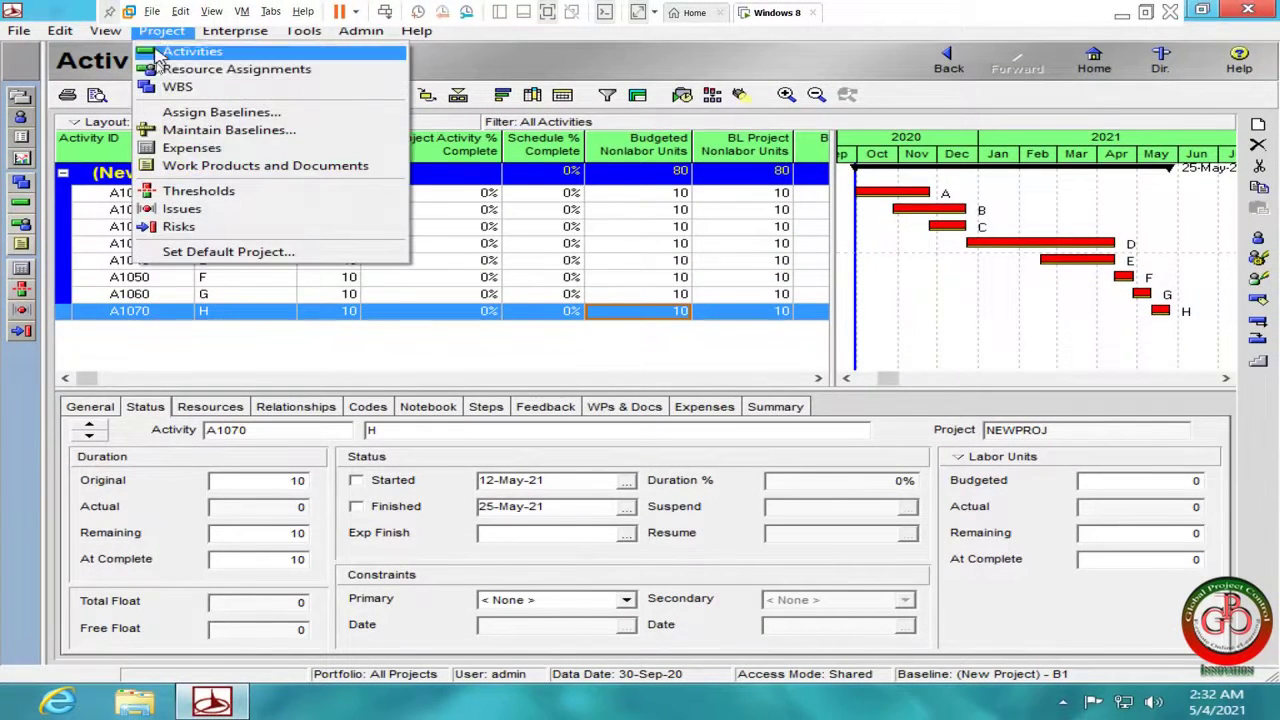
left_click(165, 115)
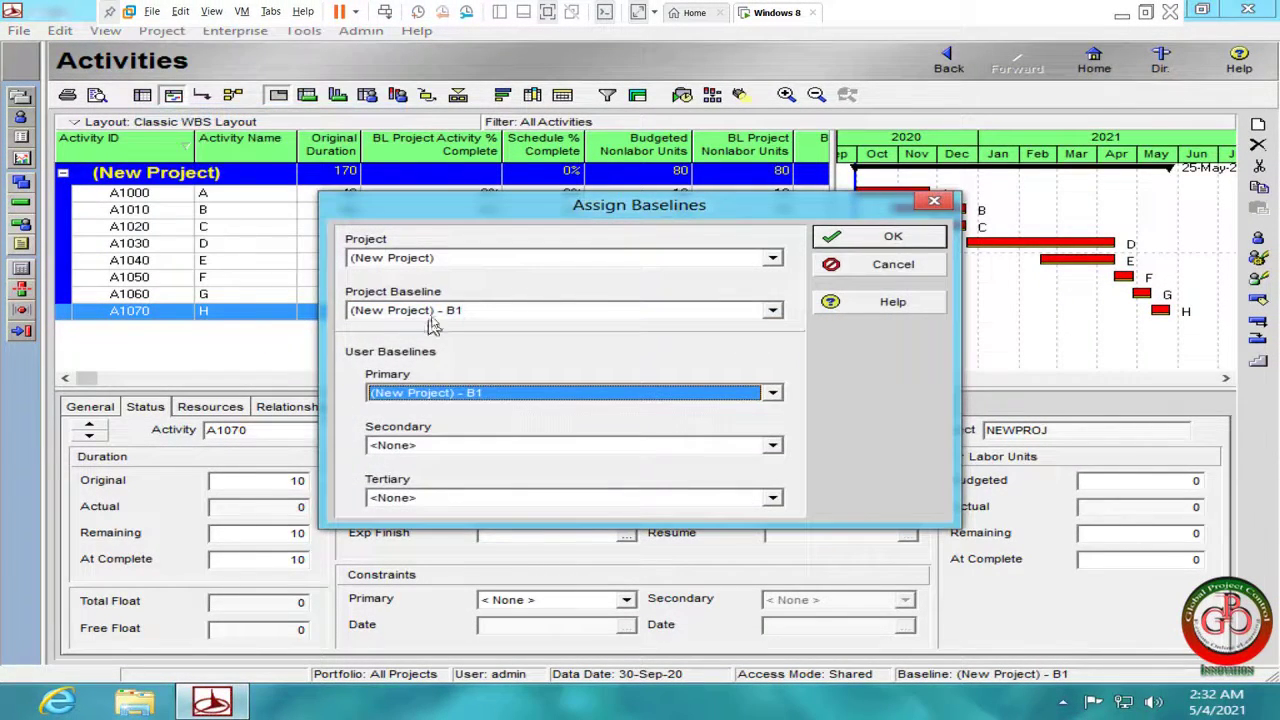
left_click(432, 312)
left_click(430, 342)
left_click(434, 394)
left_click(432, 424)
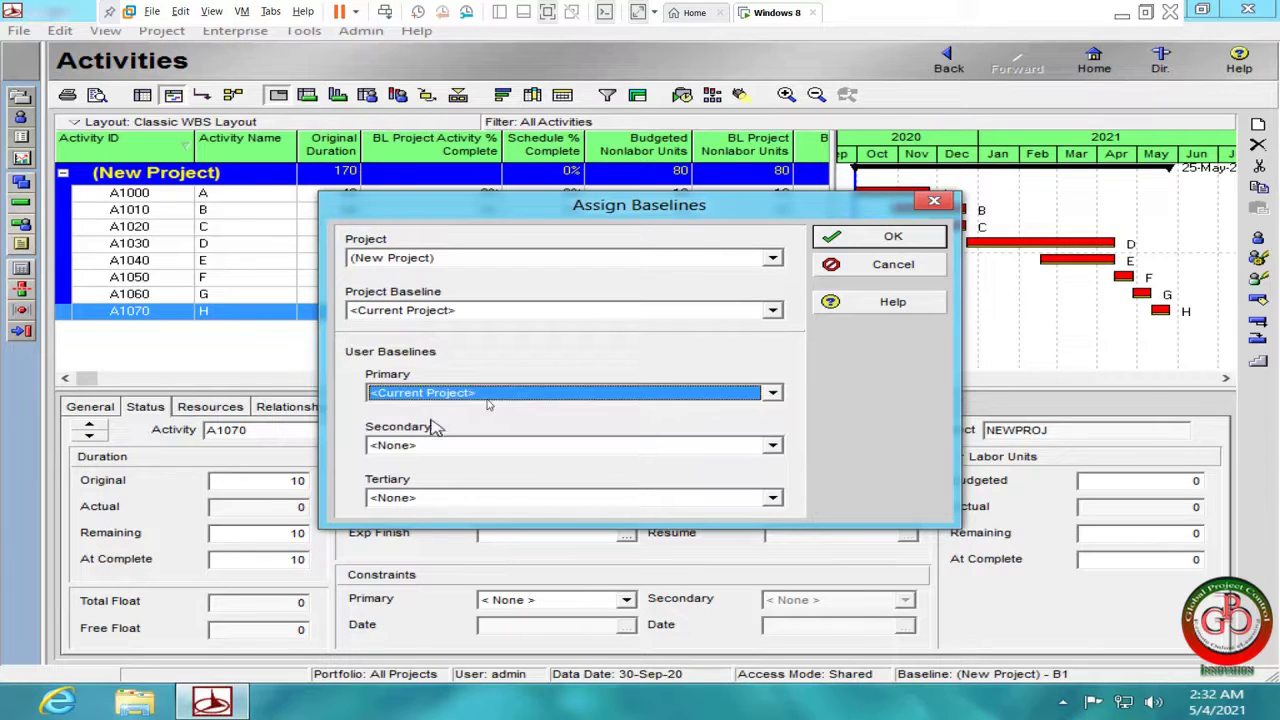
left_click(868, 240)
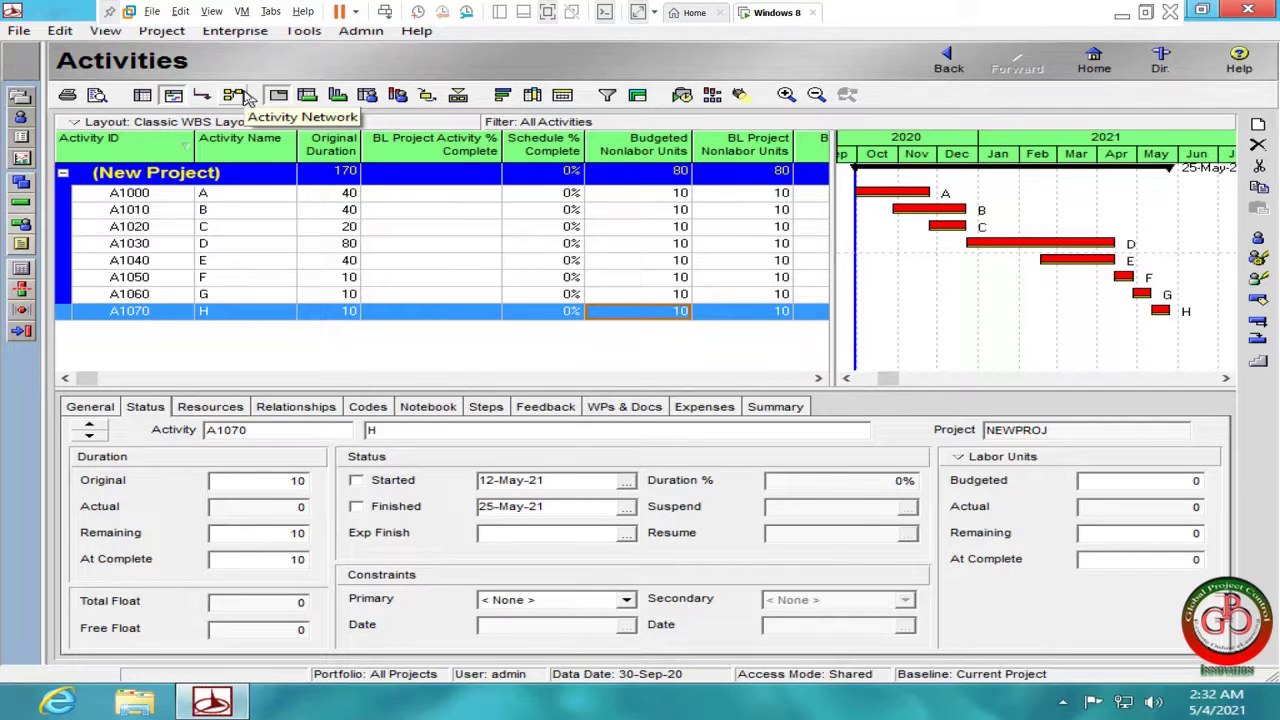
Restore baseline B1 as a separate project unlinked from the current project, and close baseline maintenance.
left_click(166, 32)
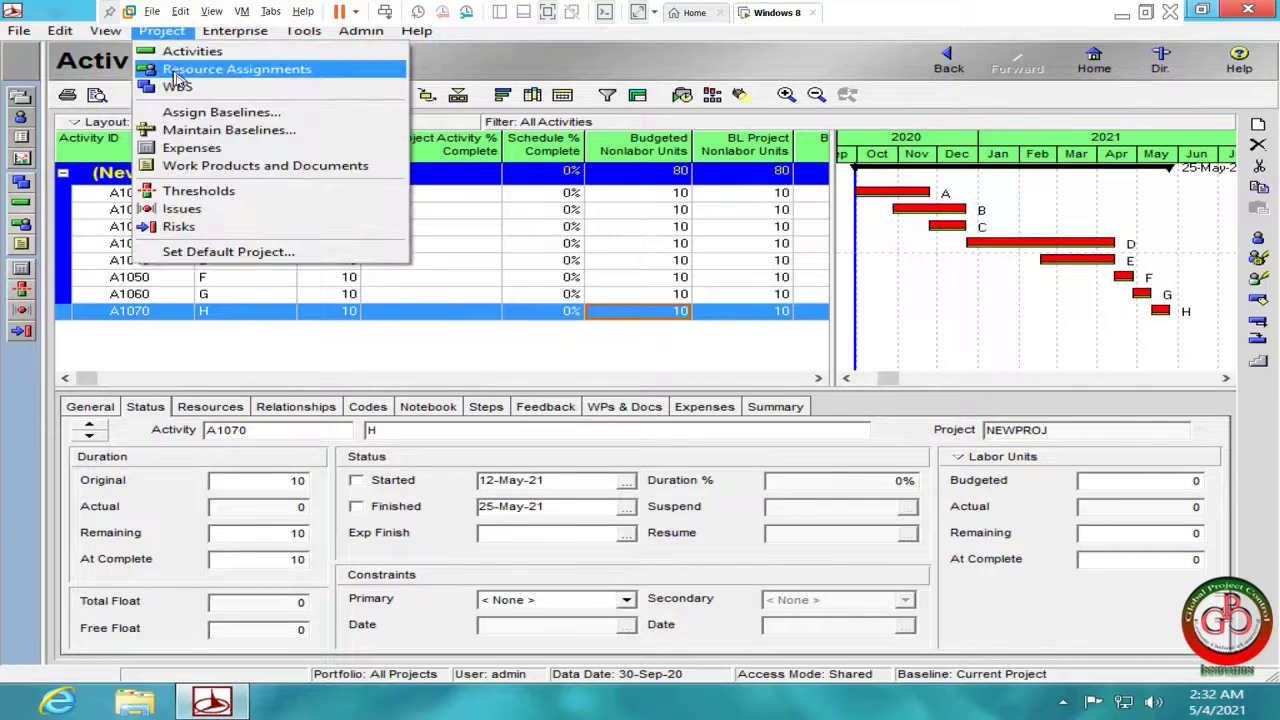
left_click(186, 131)
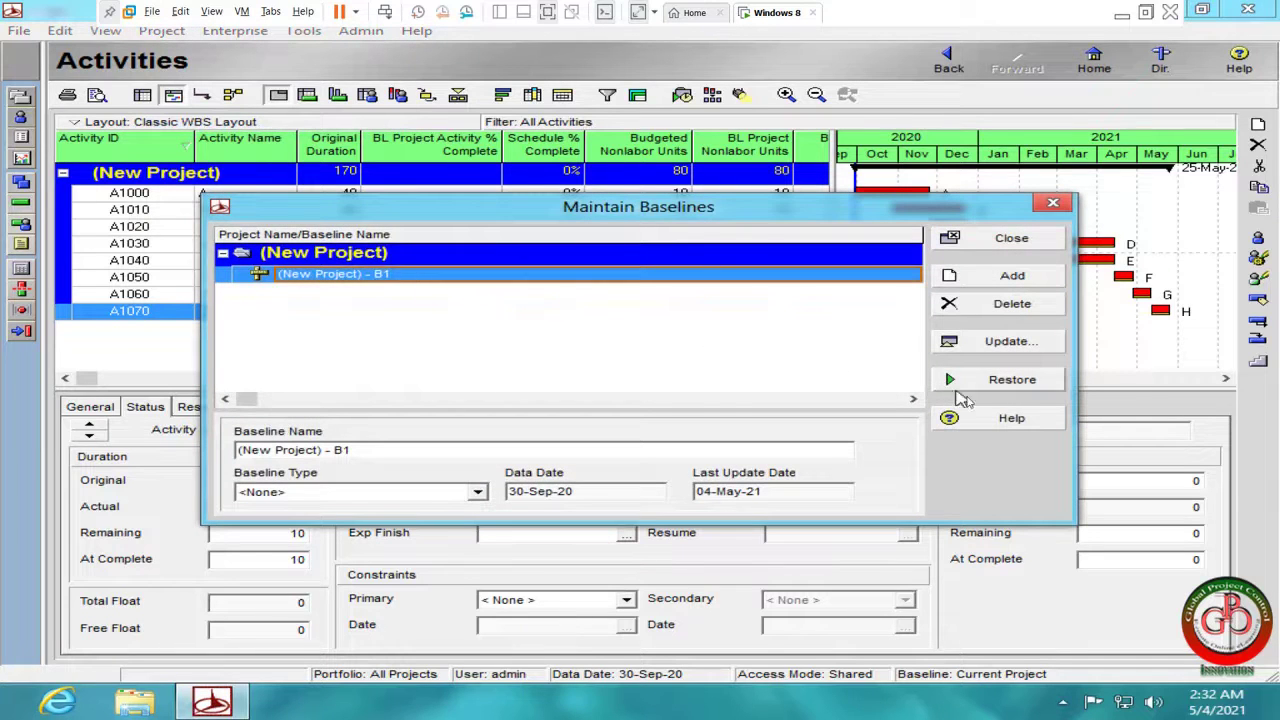
left_click(1005, 379)
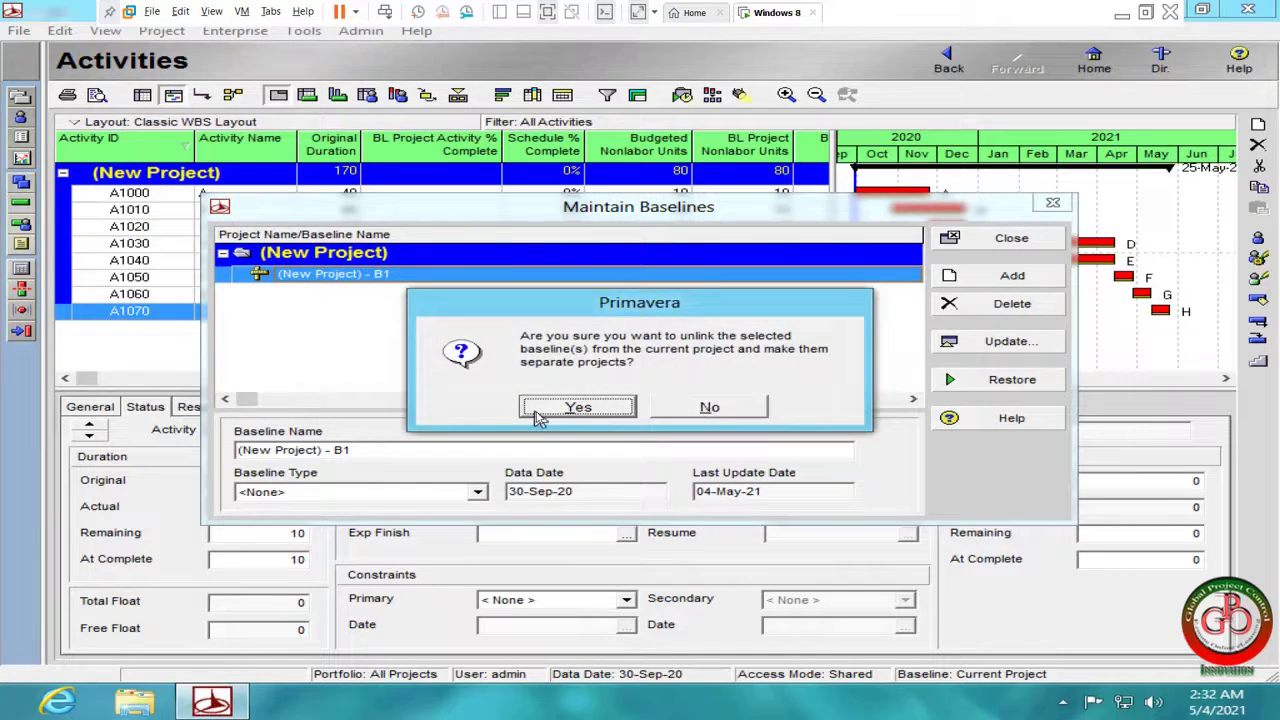
left_click(540, 415)
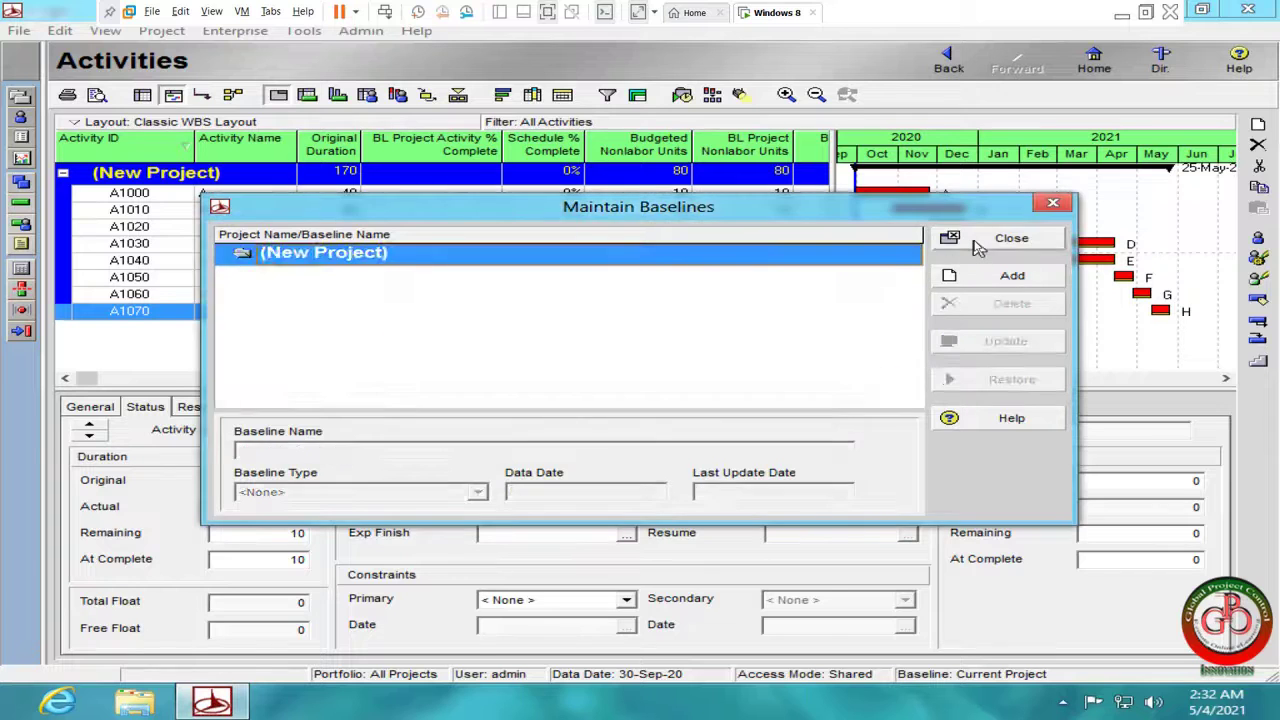
left_click(1005, 240)
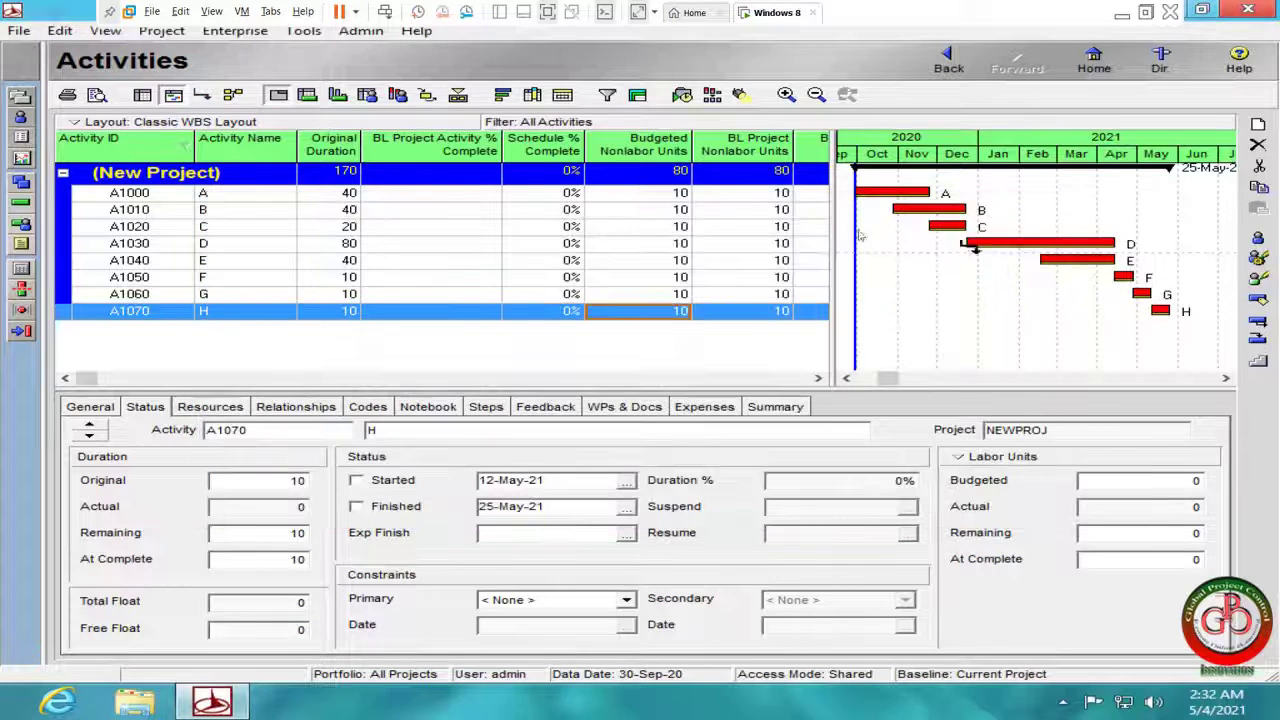
Open the NEWPROJ and NEWPROJ - B1 projects together and show their activities.
left_click(20, 97)
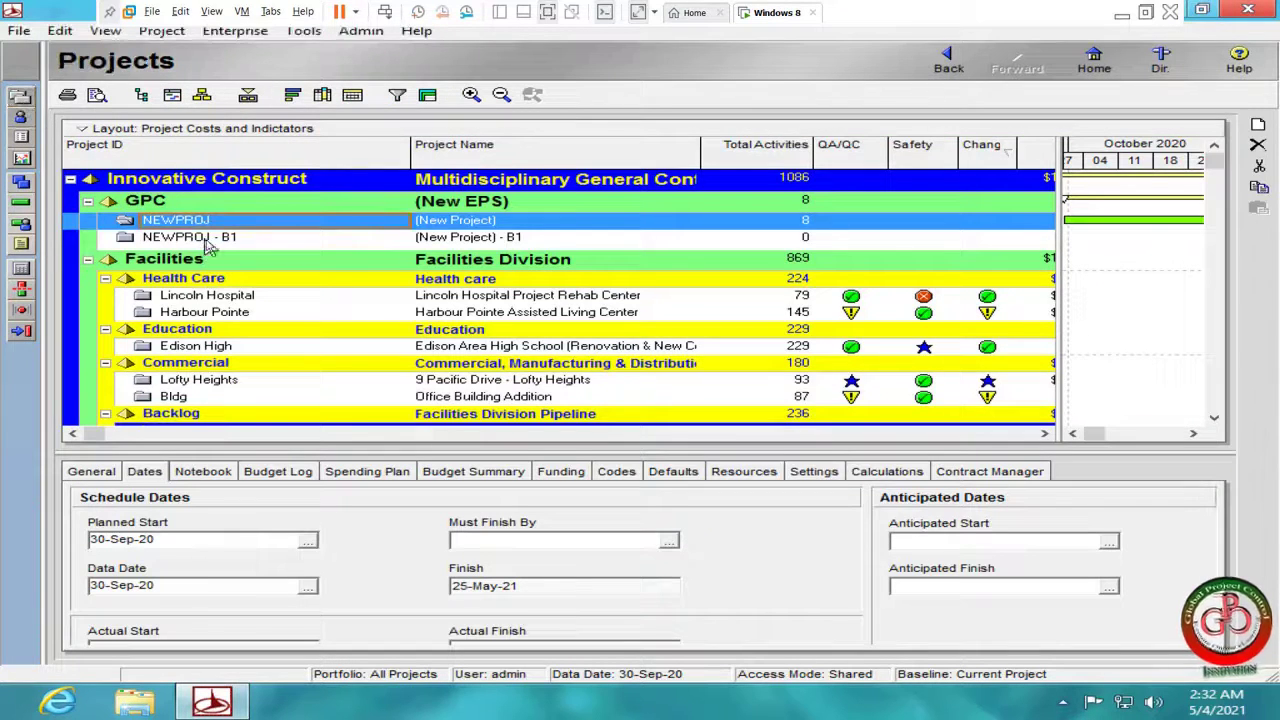
left_click(210, 237)
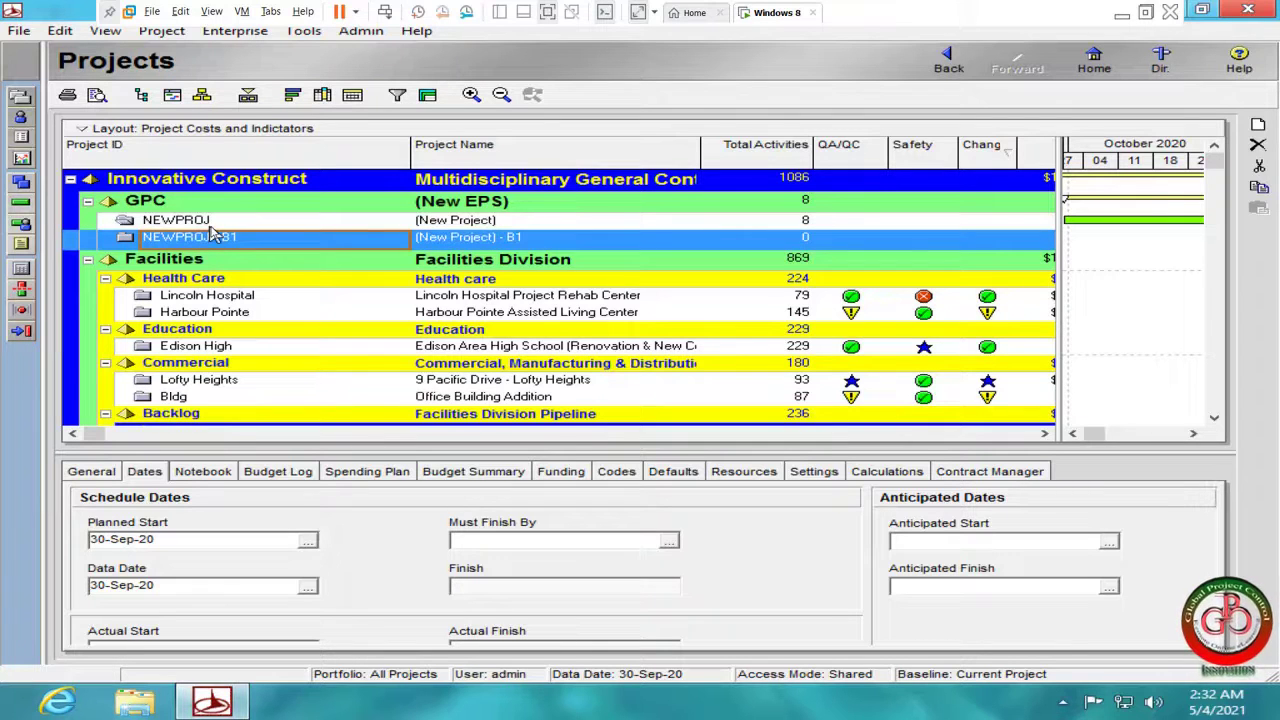
left_click(212, 222, "ctrl")
right_click(228, 238)
left_click(232, 240)
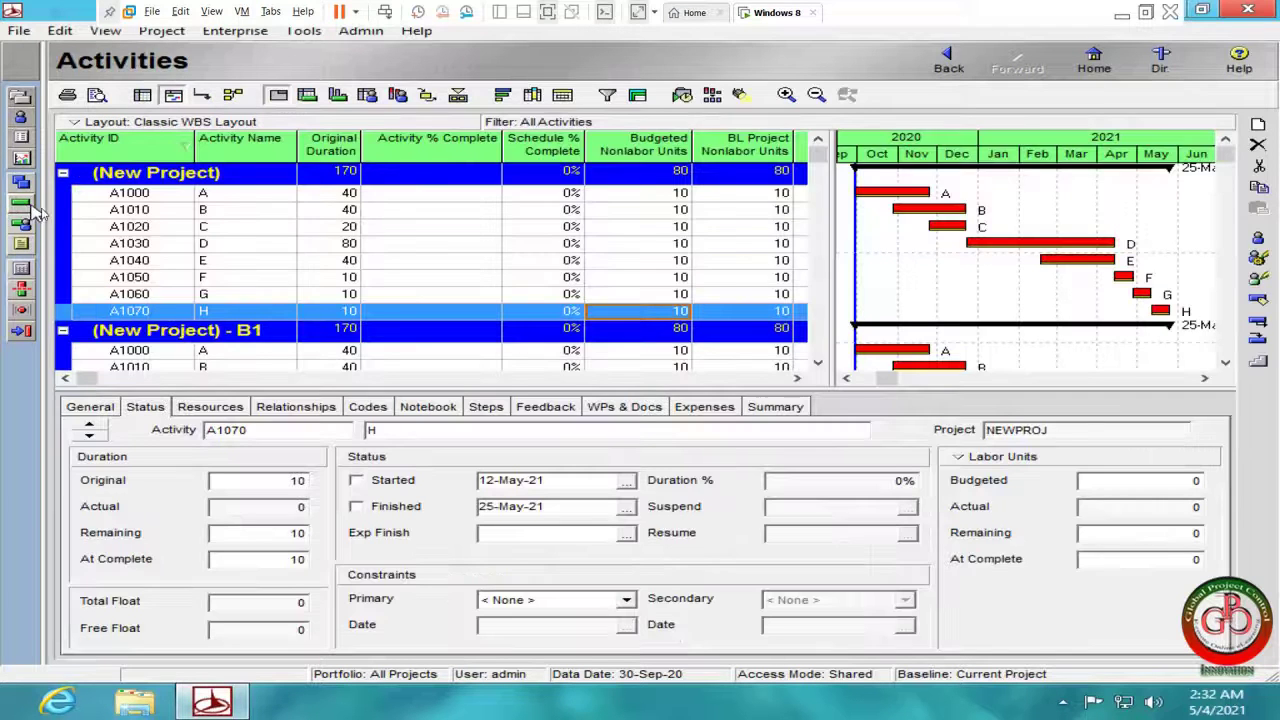
left_click(21, 203)
Compare the activity list of the restored B1 project with that of the original project.
left_click(393, 279)
scroll(393, 289, "down", 3)
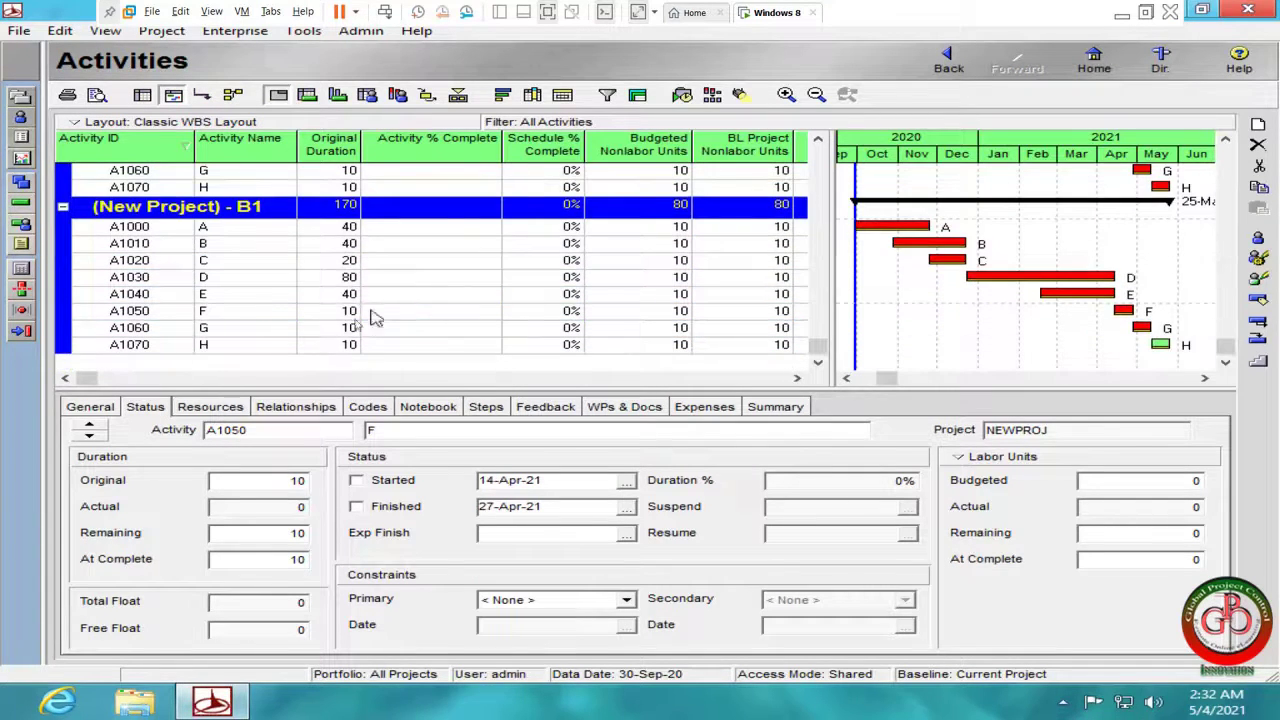
left_click(255, 347)
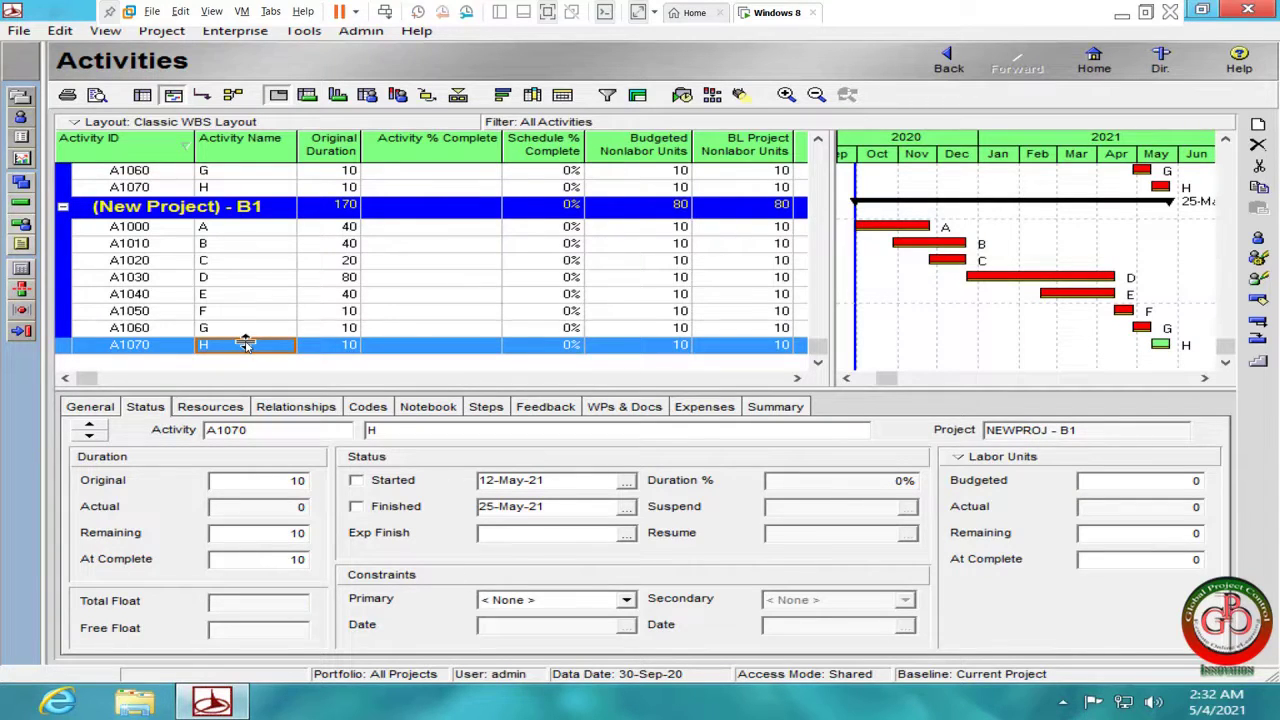
scroll(245, 343, "up", 3)
scroll(245, 343, "down", 3)
scroll(245, 343, "up", 3)
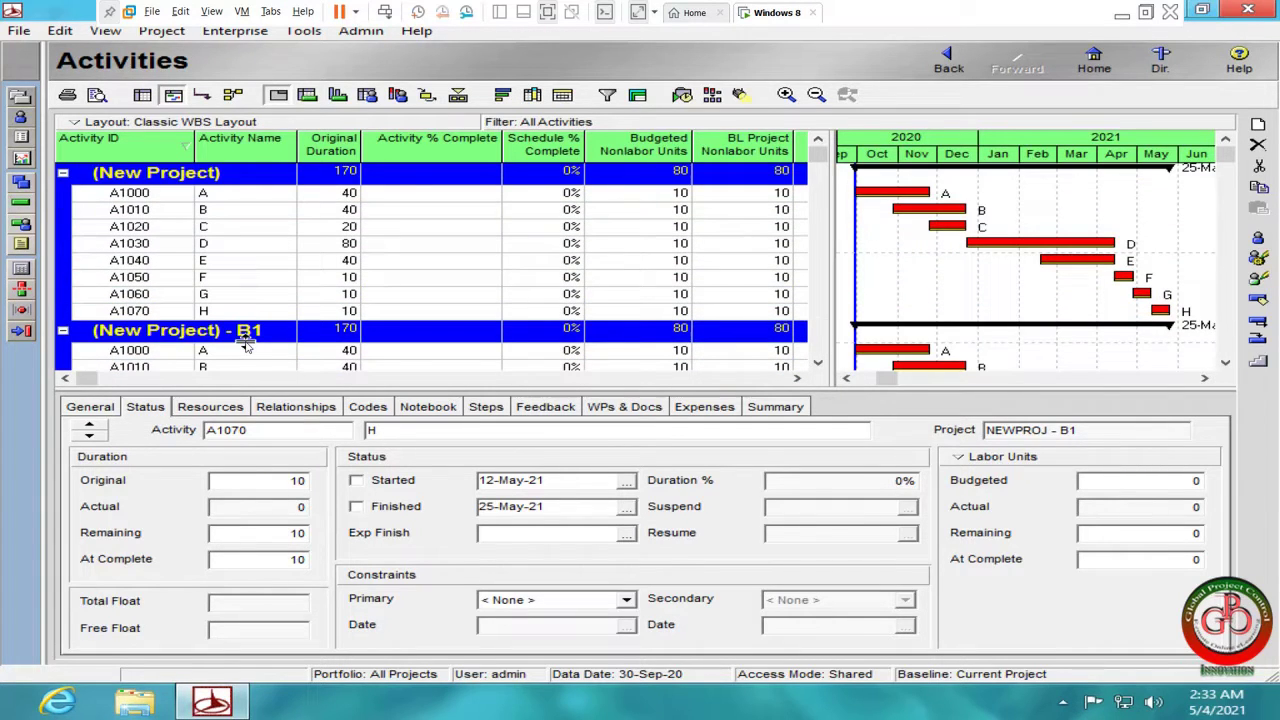
Close all open projects and reopen only NEWPROJ from the project list.
left_click(18, 30)
left_click(44, 90)
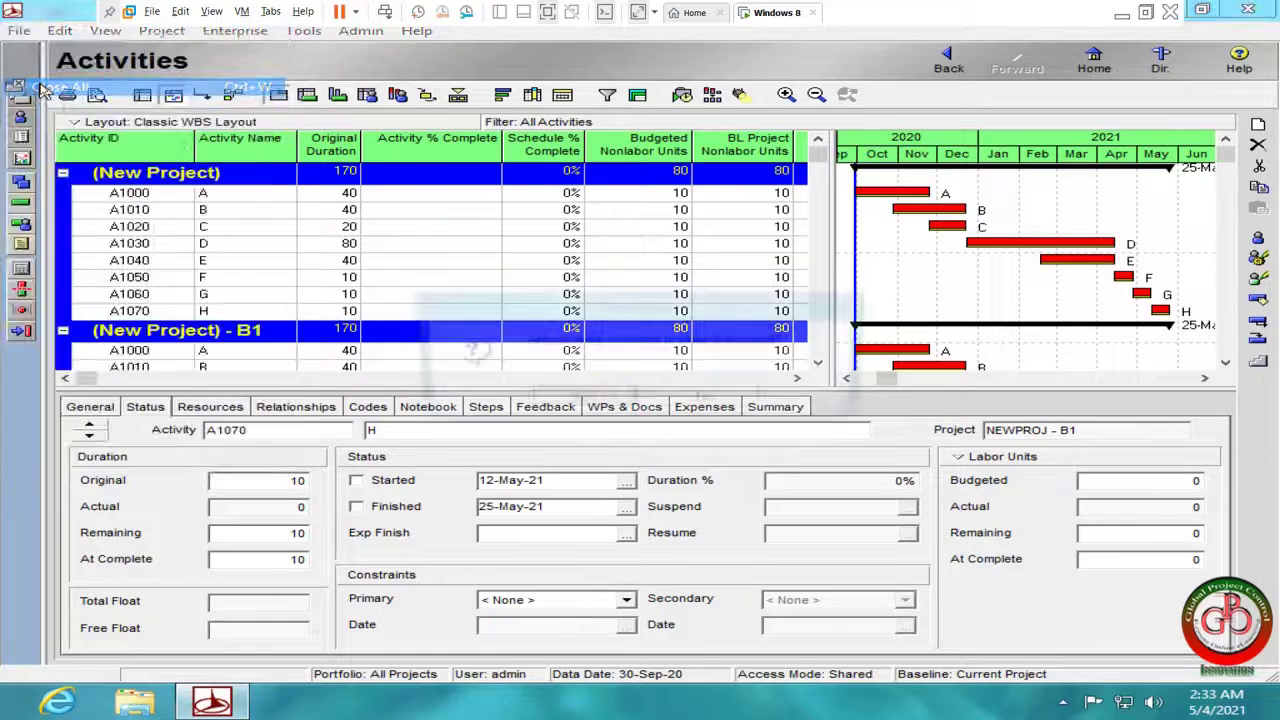
key("Return")
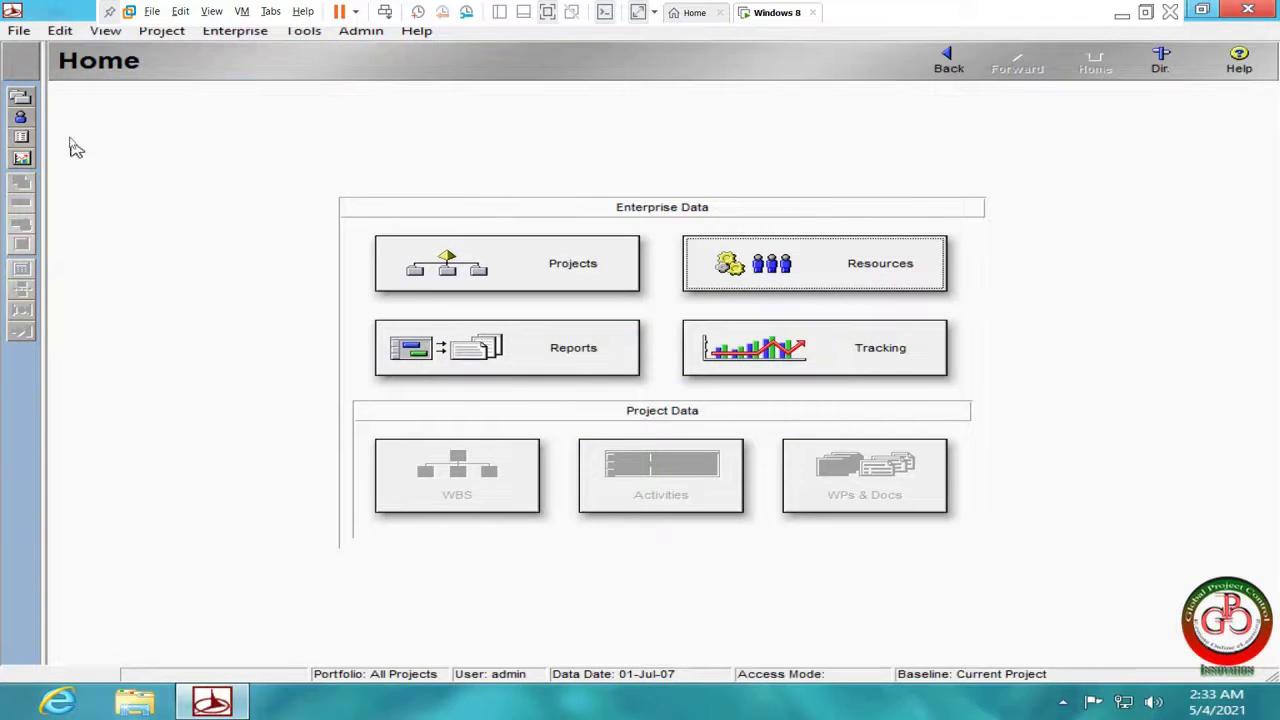
left_click(22, 97)
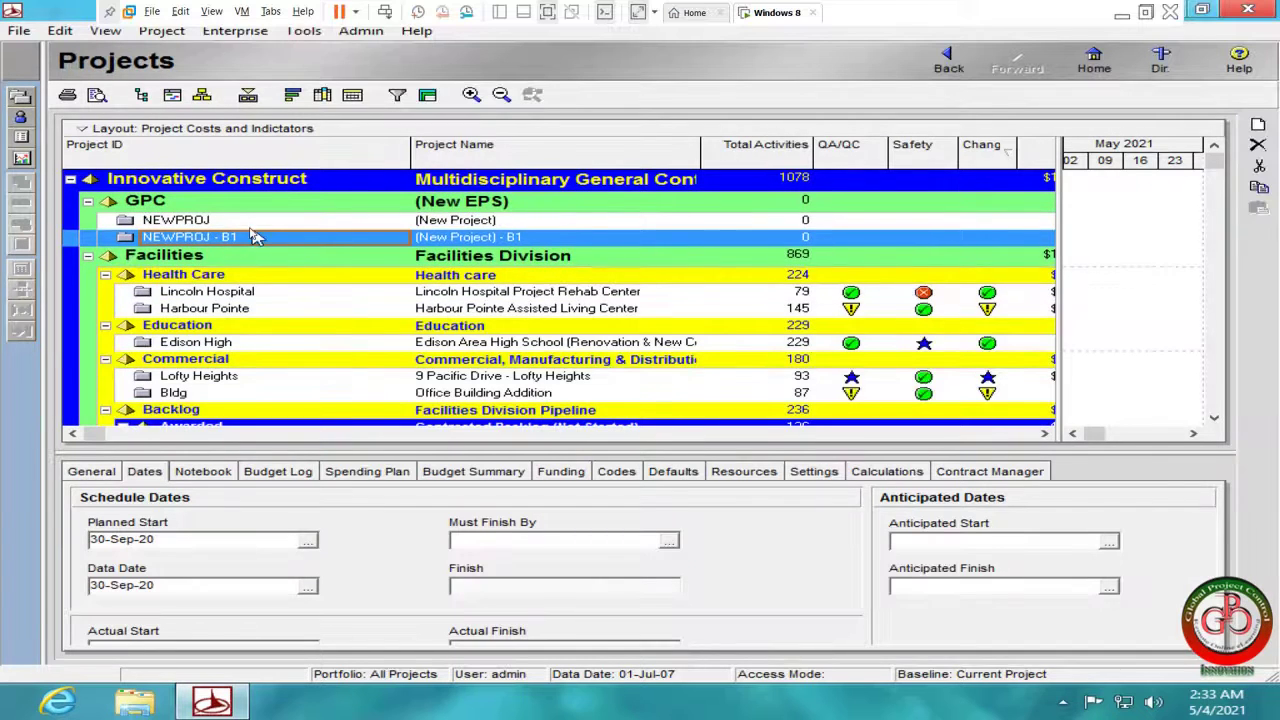
left_click(254, 222)
right_click(254, 222)
left_click(258, 230)
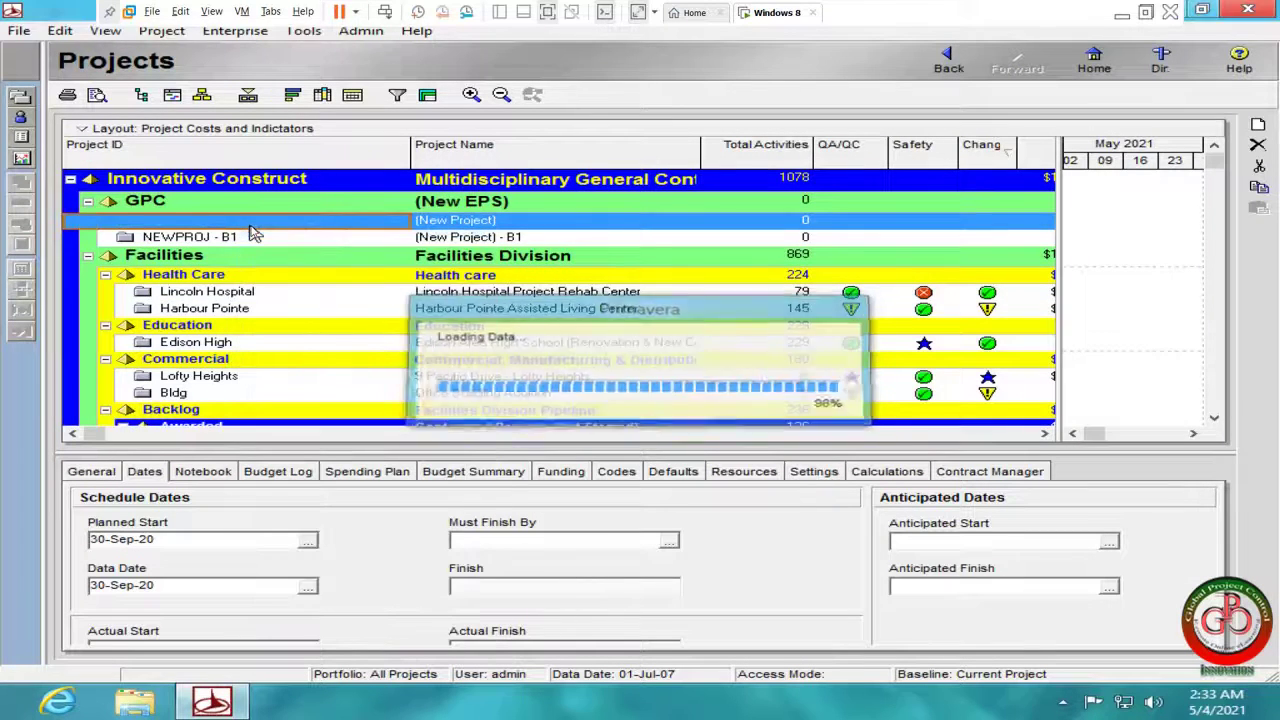
Convert the NEWPROJ - B1 project to a new baseline of the current project.
left_click(165, 31)
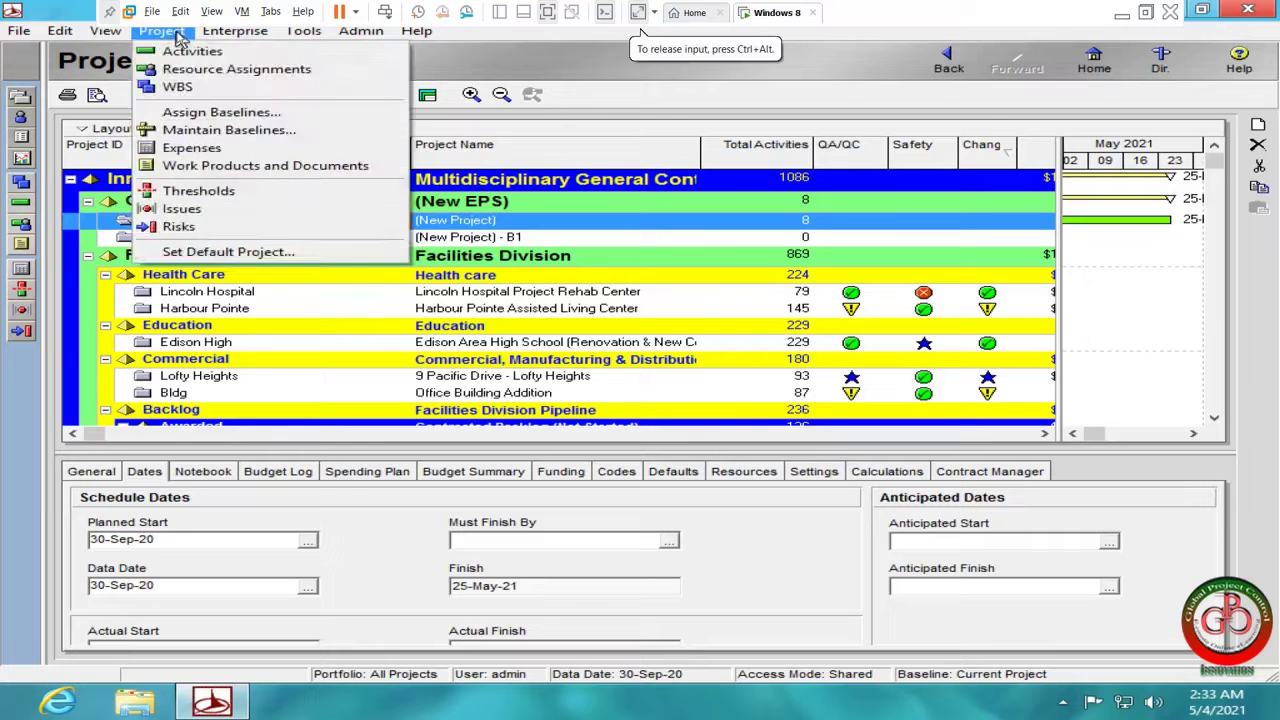
left_click(207, 133)
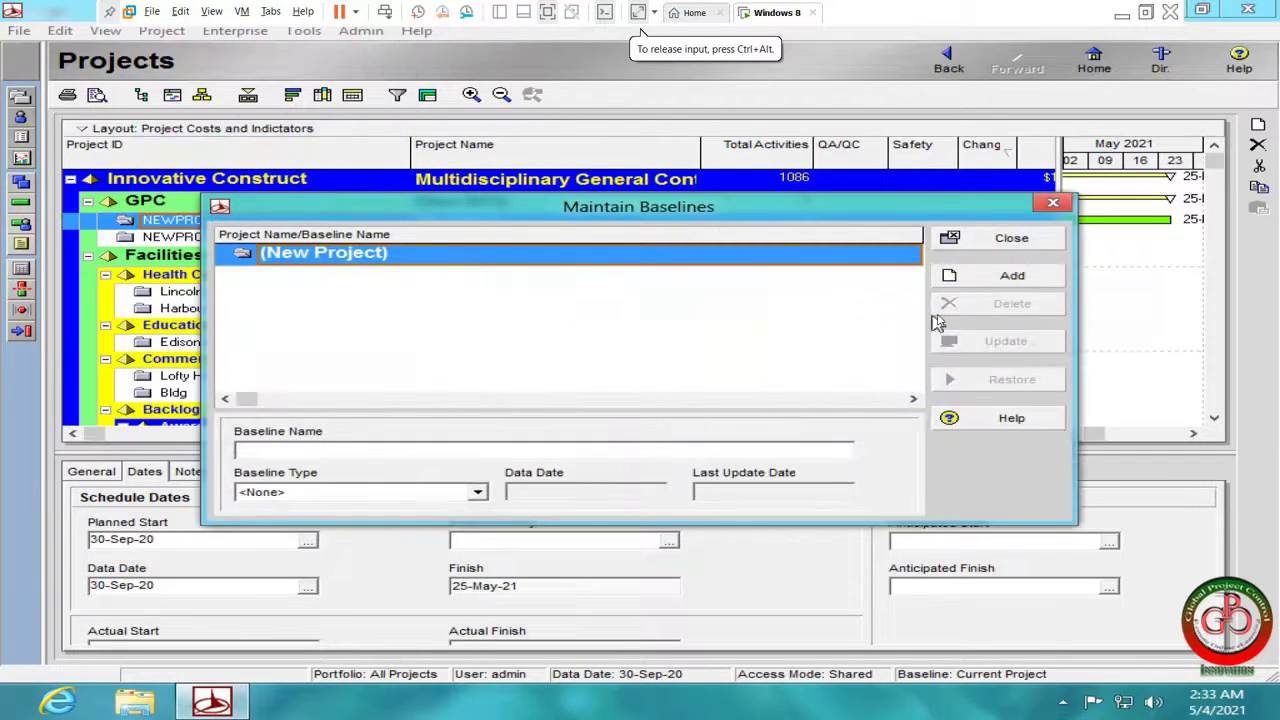
left_click(1010, 276)
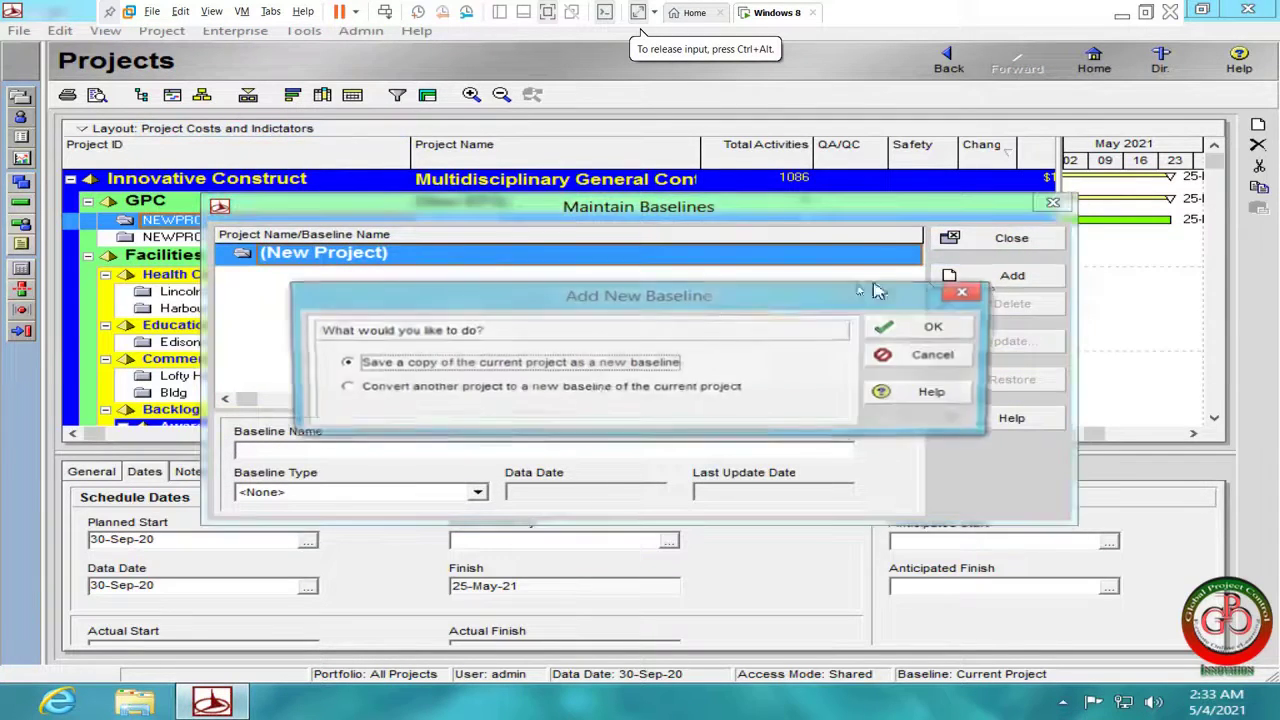
left_click(510, 390)
left_click(934, 328)
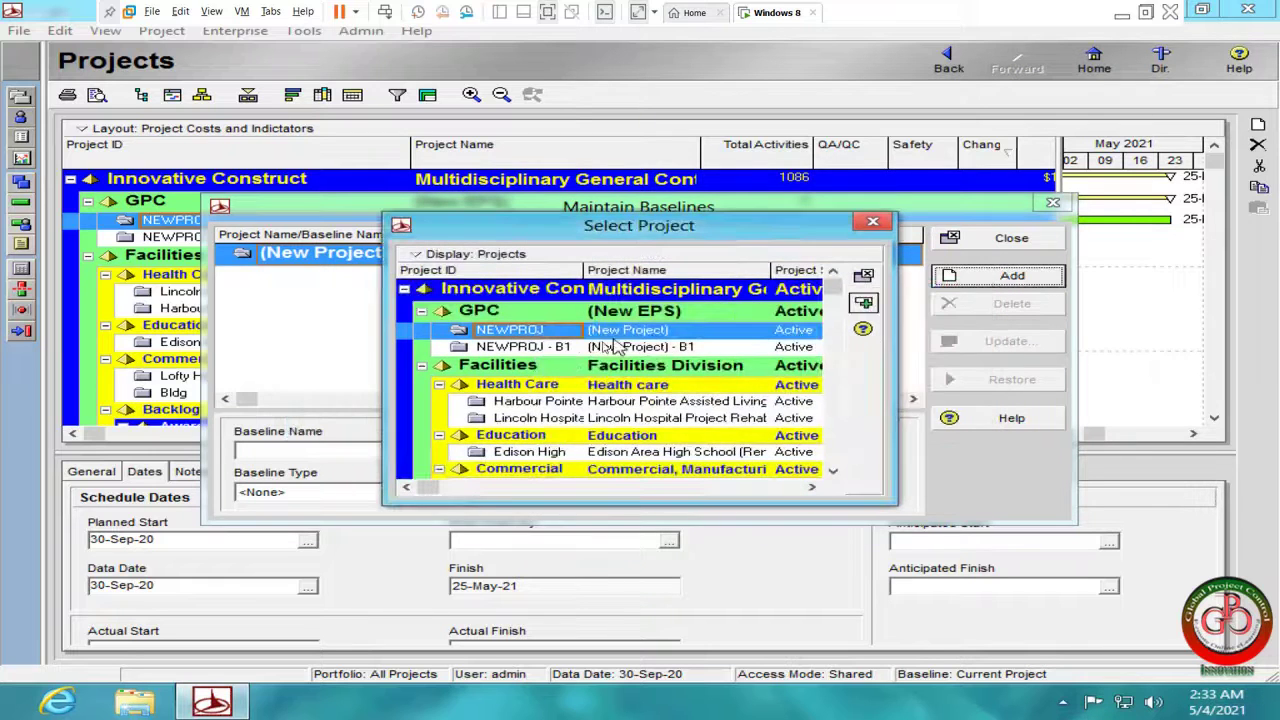
left_click(604, 346)
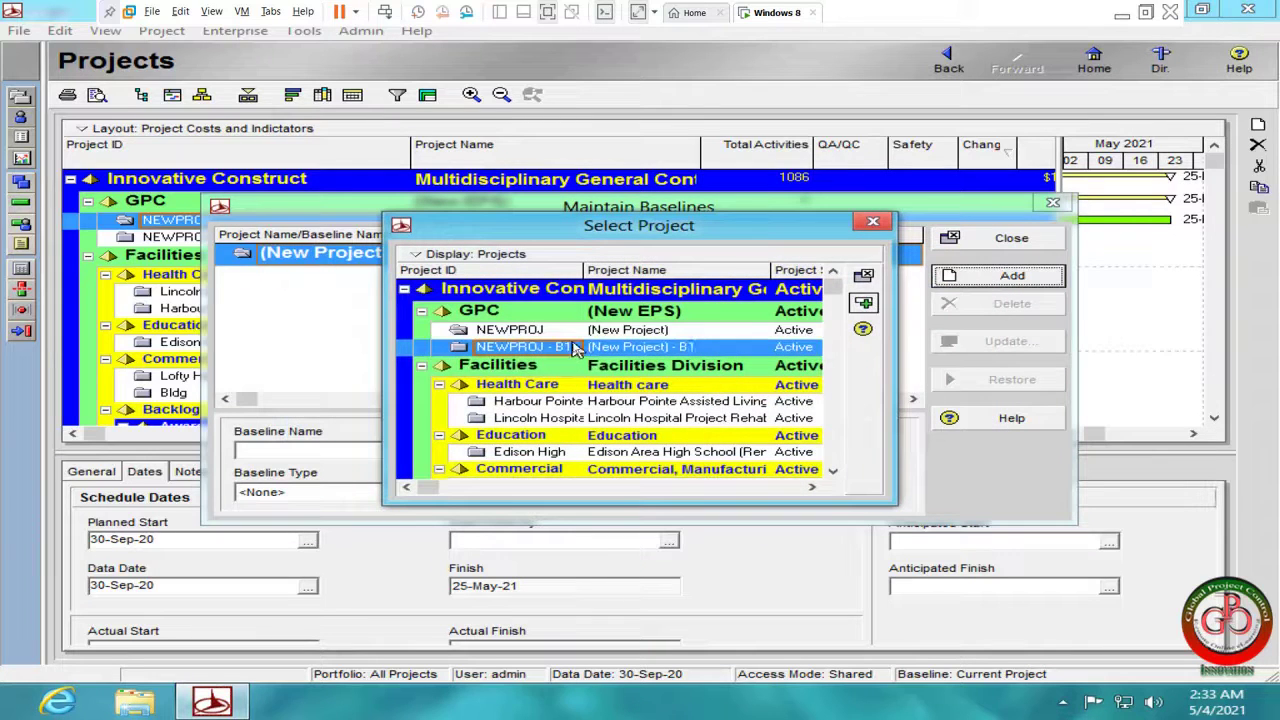
left_click(864, 303)
left_click(1011, 238)
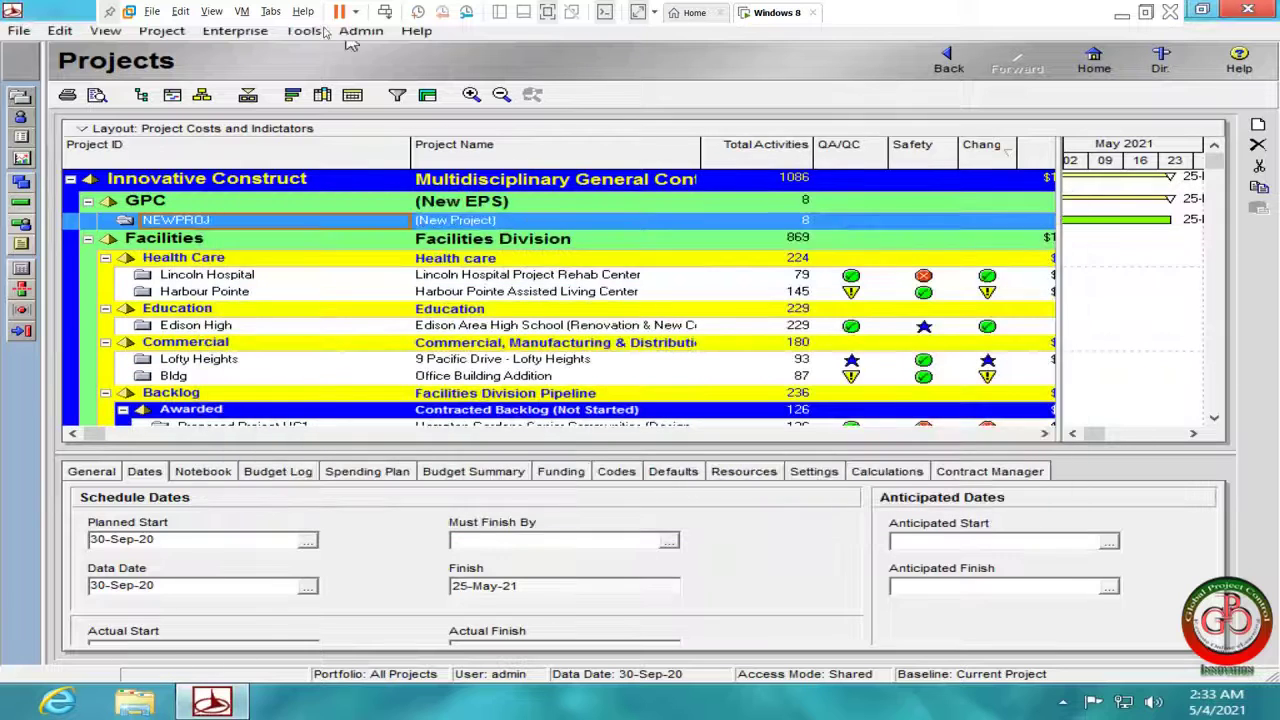
Assign (New Project) - B1 as both the project baseline and the primary user baseline.
left_click(162, 31)
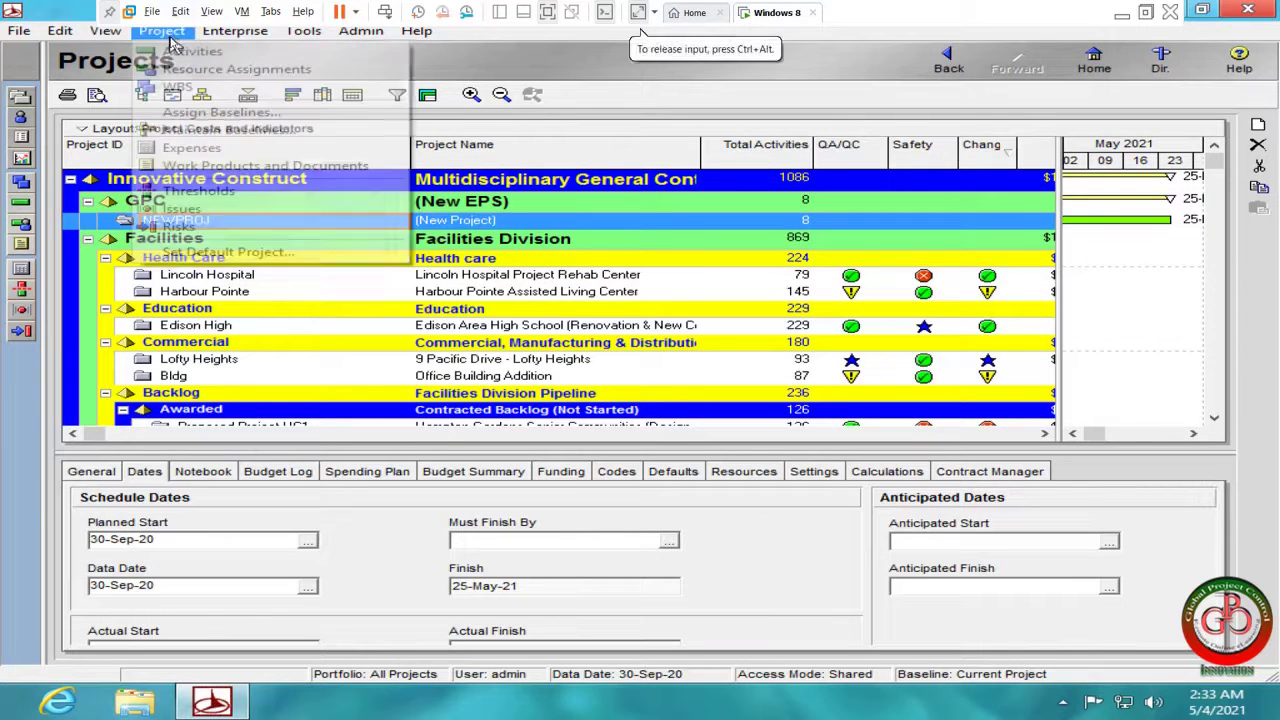
left_click(177, 115)
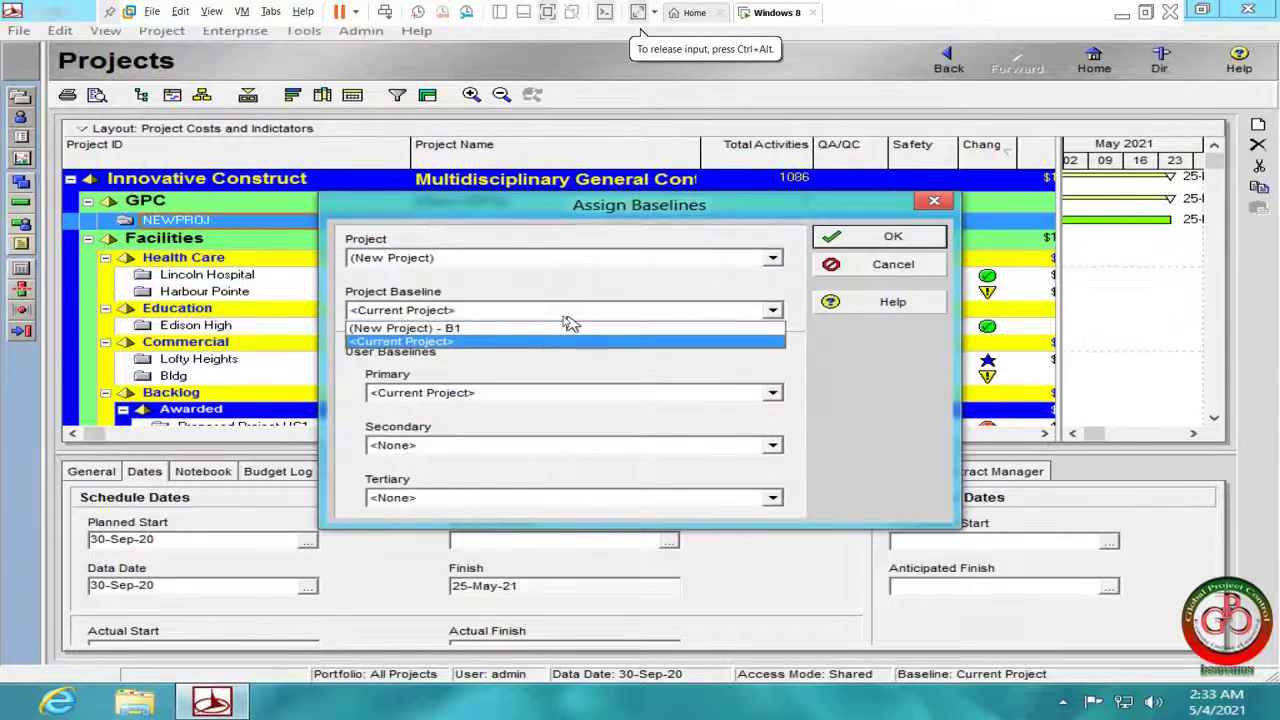
left_click(558, 328)
left_click(550, 395)
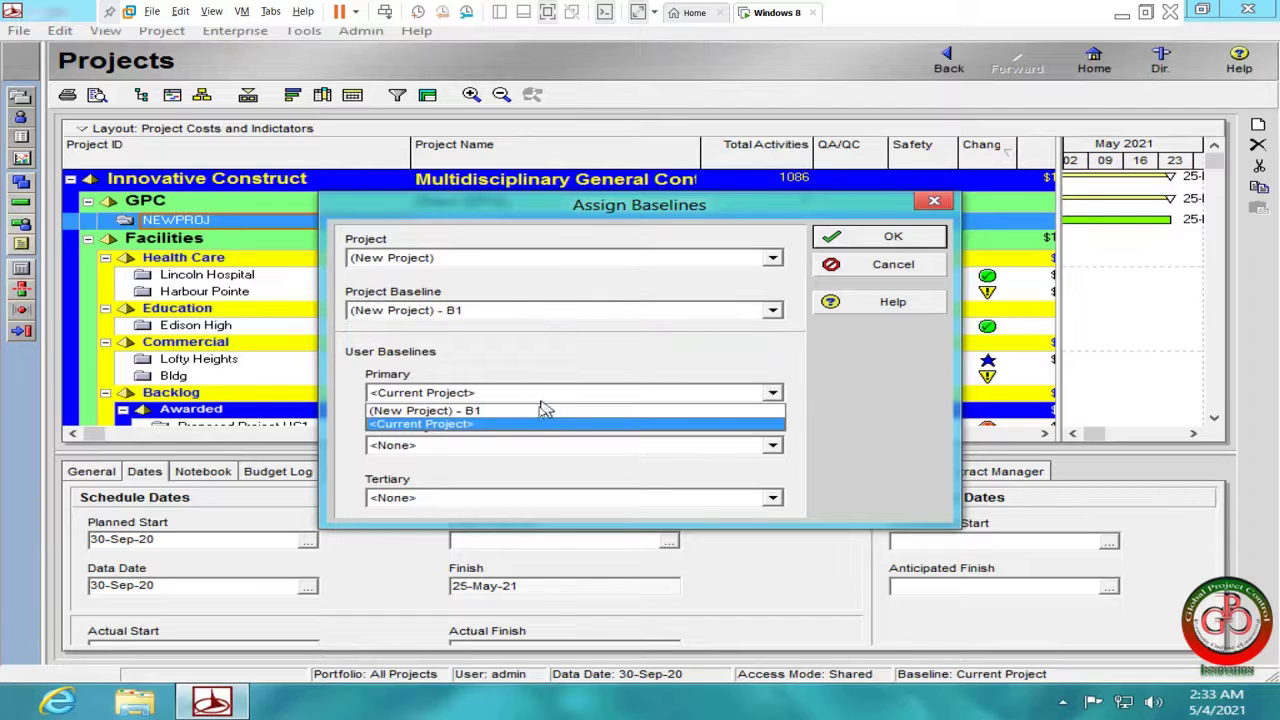
left_click(538, 411)
left_click(866, 239)
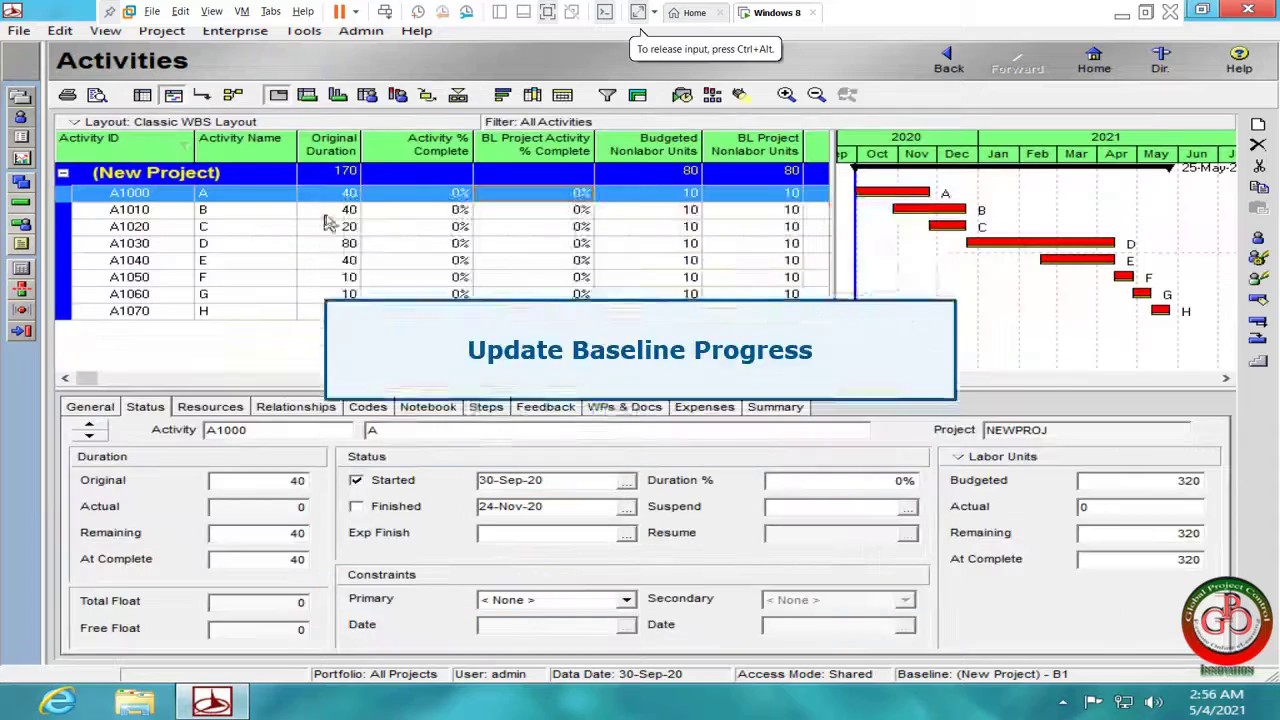
Set activity A's duration percent complete to 50% and its actual labor units to 160.
left_click(325, 212)
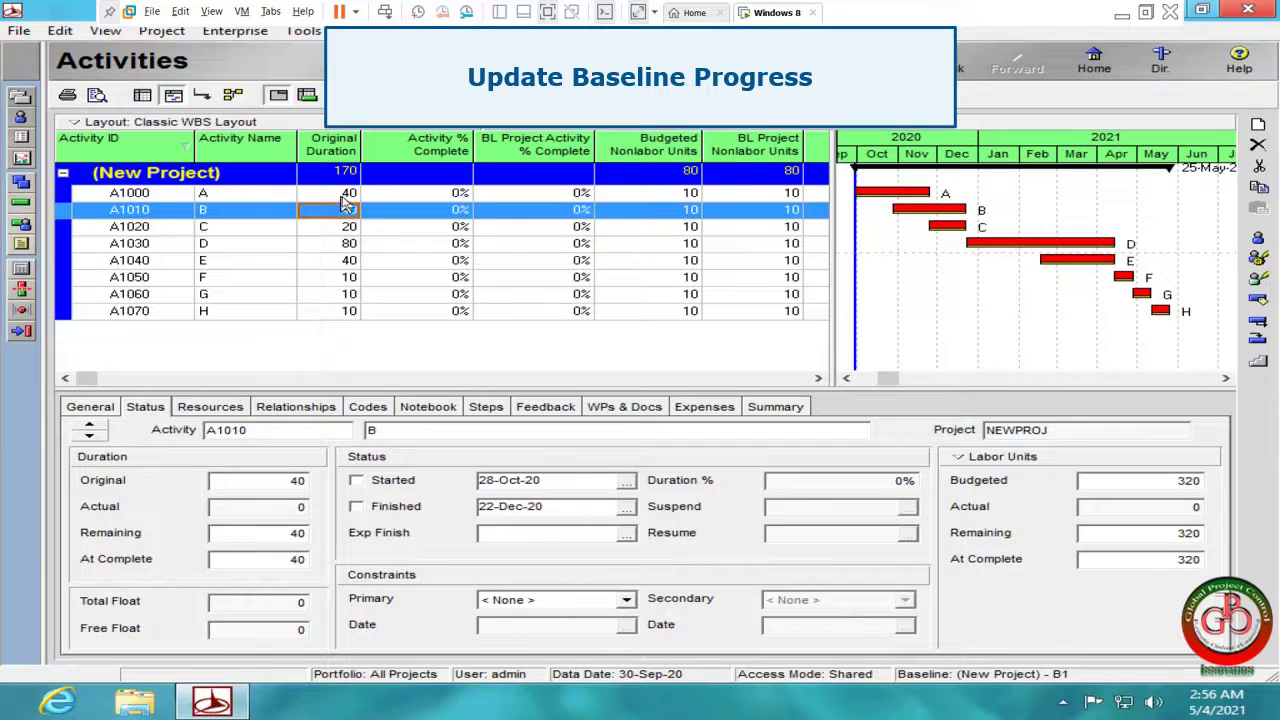
left_click(345, 196)
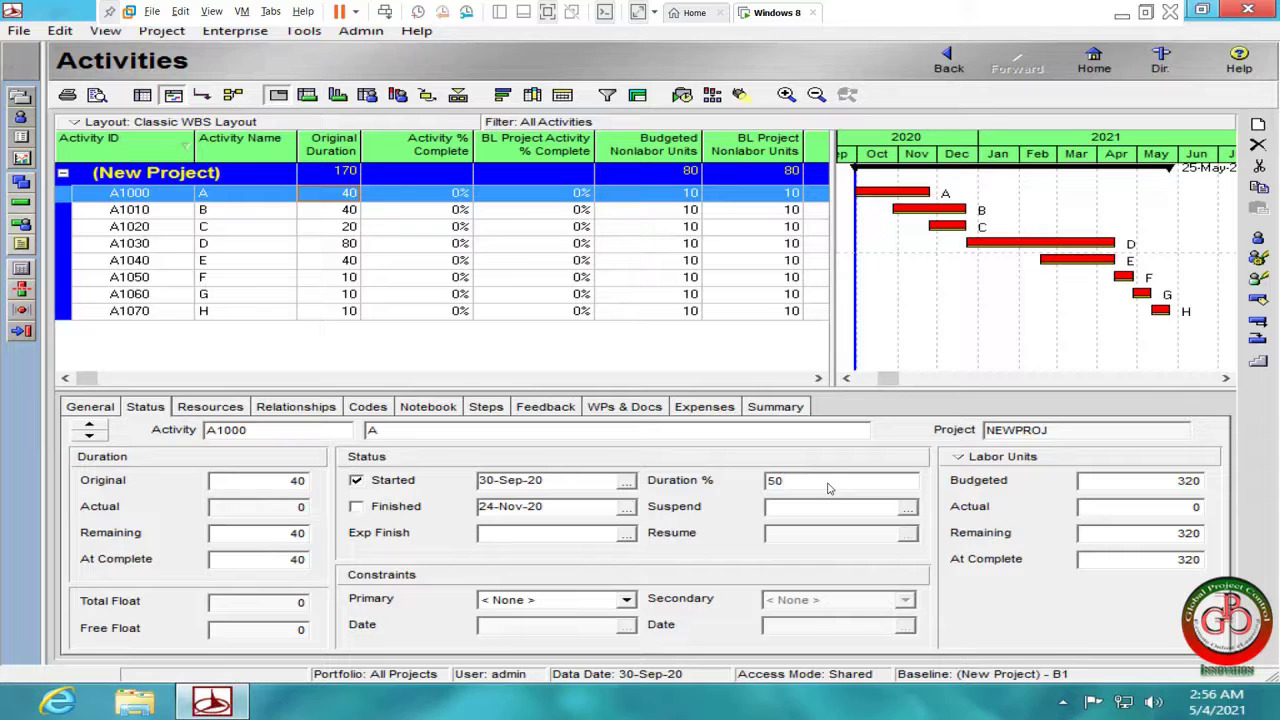
left_click(828, 488)
type("50")
key("Return")
left_click(1147, 508)
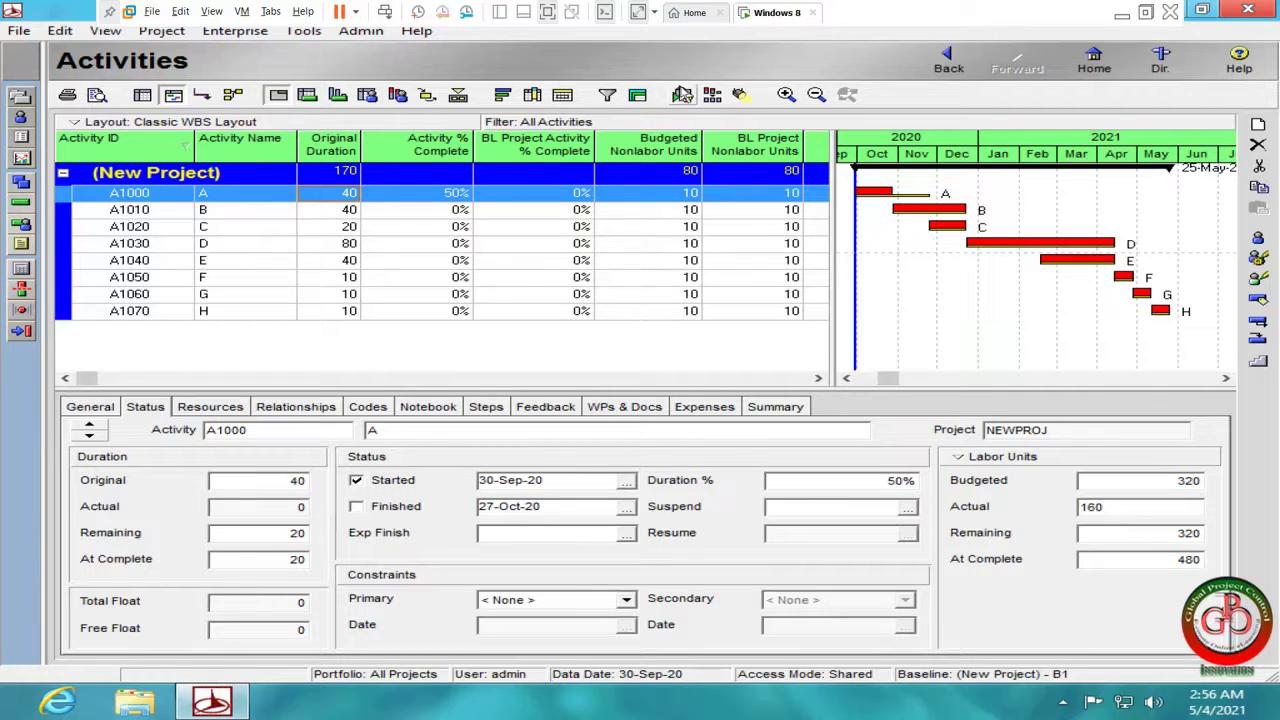
Reschedule the project with the current data date set to 30-Oct-20.
left_click(680, 94)
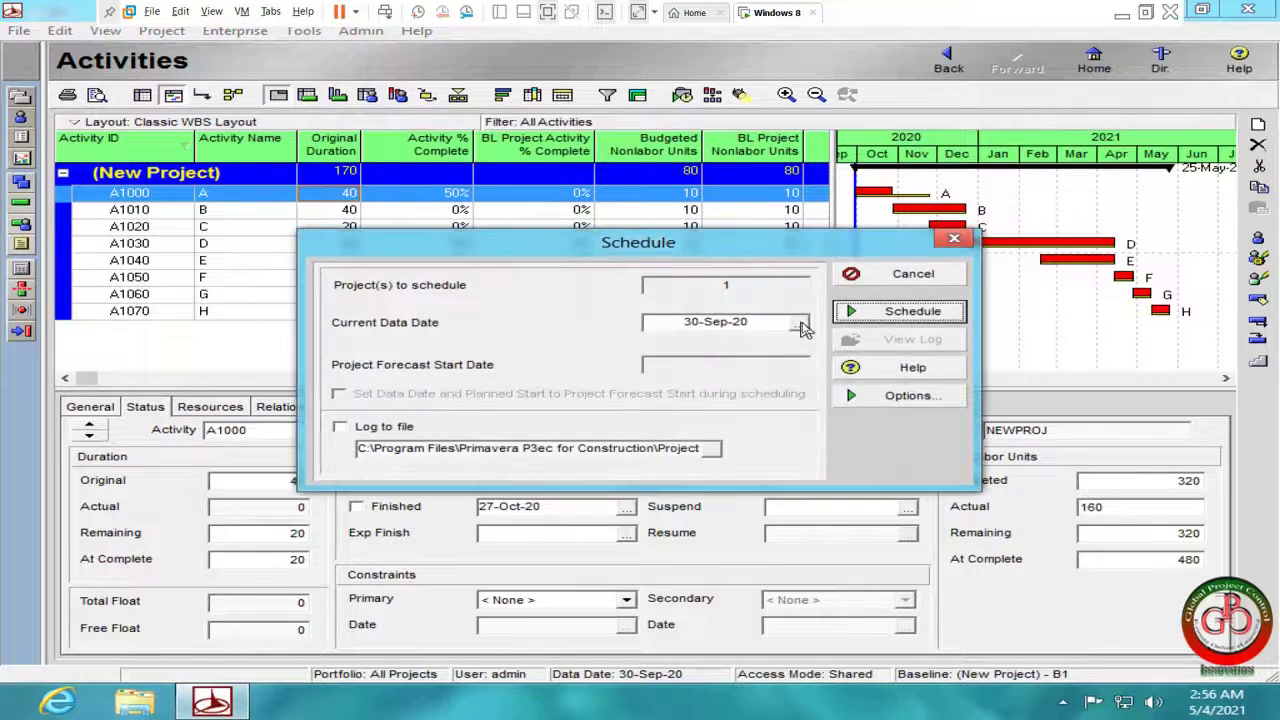
left_click(799, 325)
left_click(951, 355)
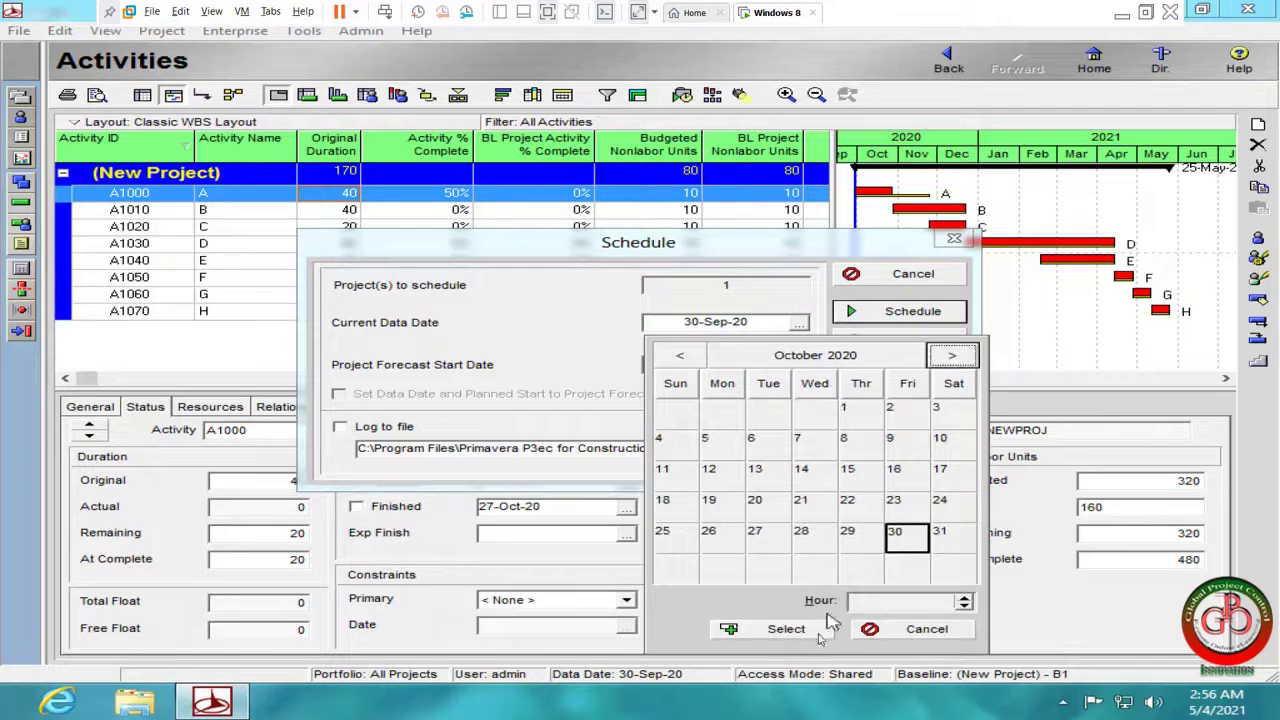
left_click(784, 628)
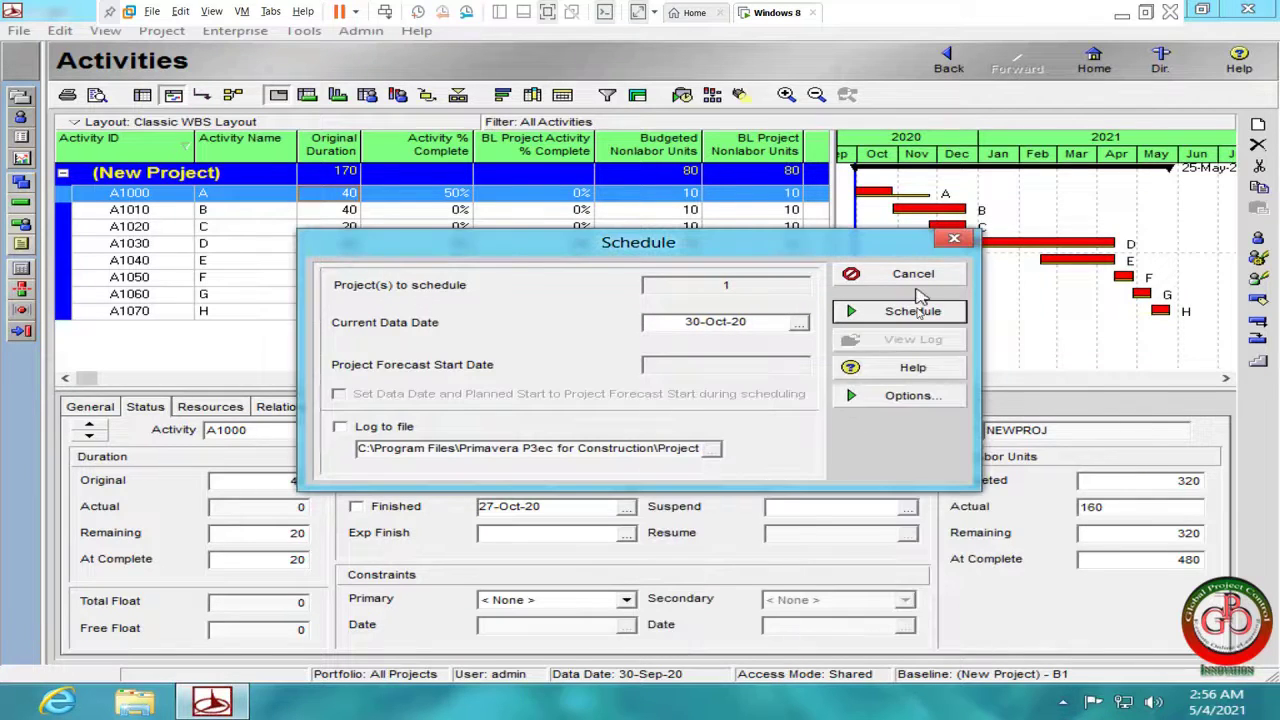
left_click(912, 312)
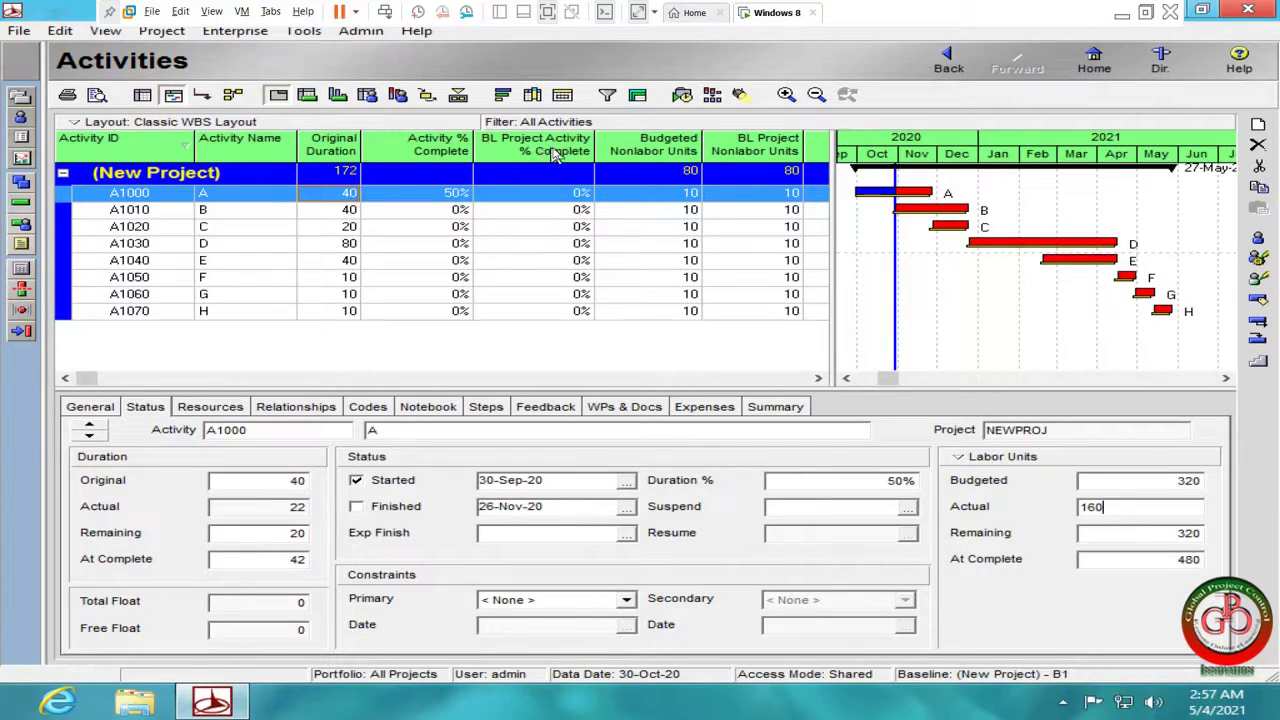
Update the (New Project) - B1 baseline for all existing activities, keeping dates, duration, data date, budgeted and actual units and cost included.
left_click(536, 196)
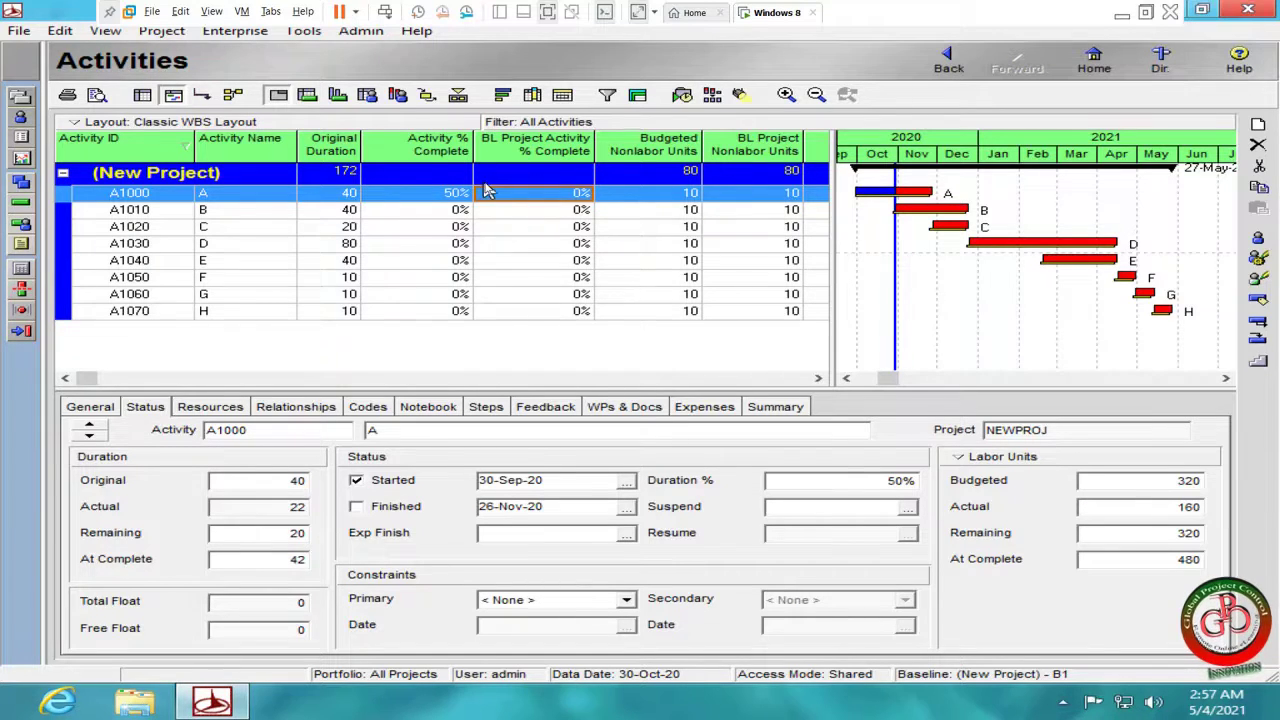
left_click(163, 31)
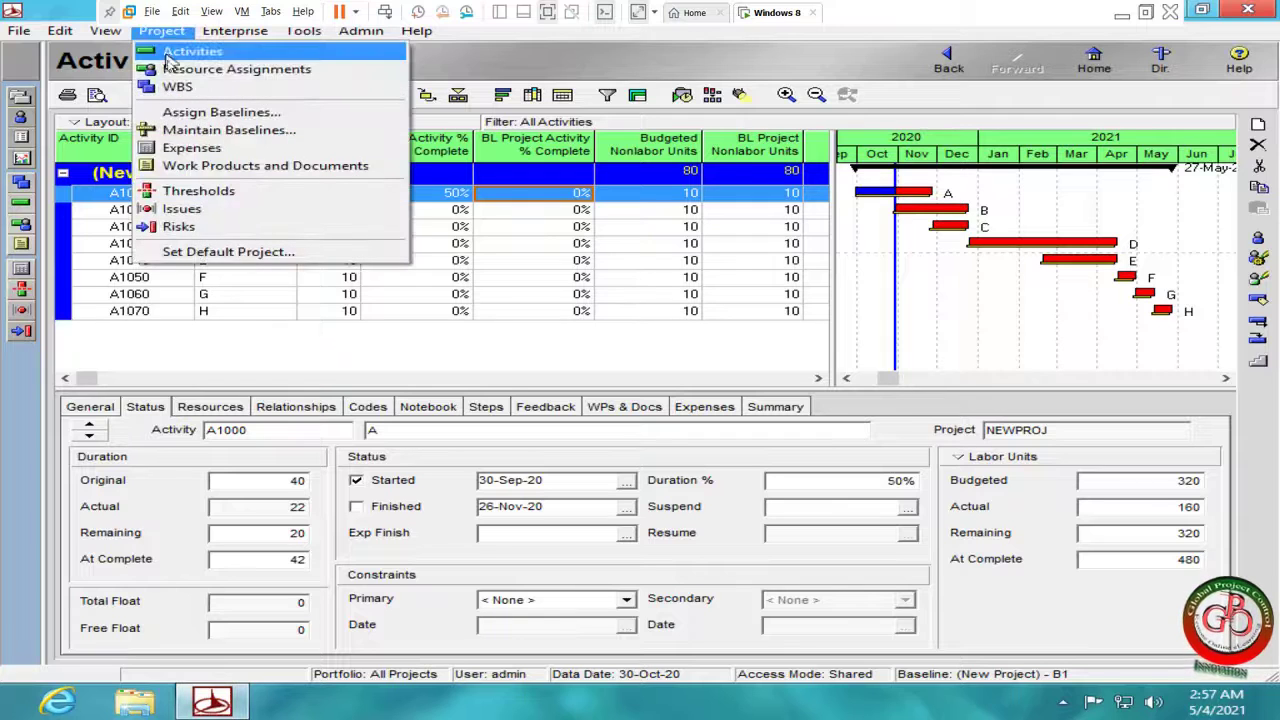
left_click(185, 131)
left_click_drag(542, 202, 491, 359)
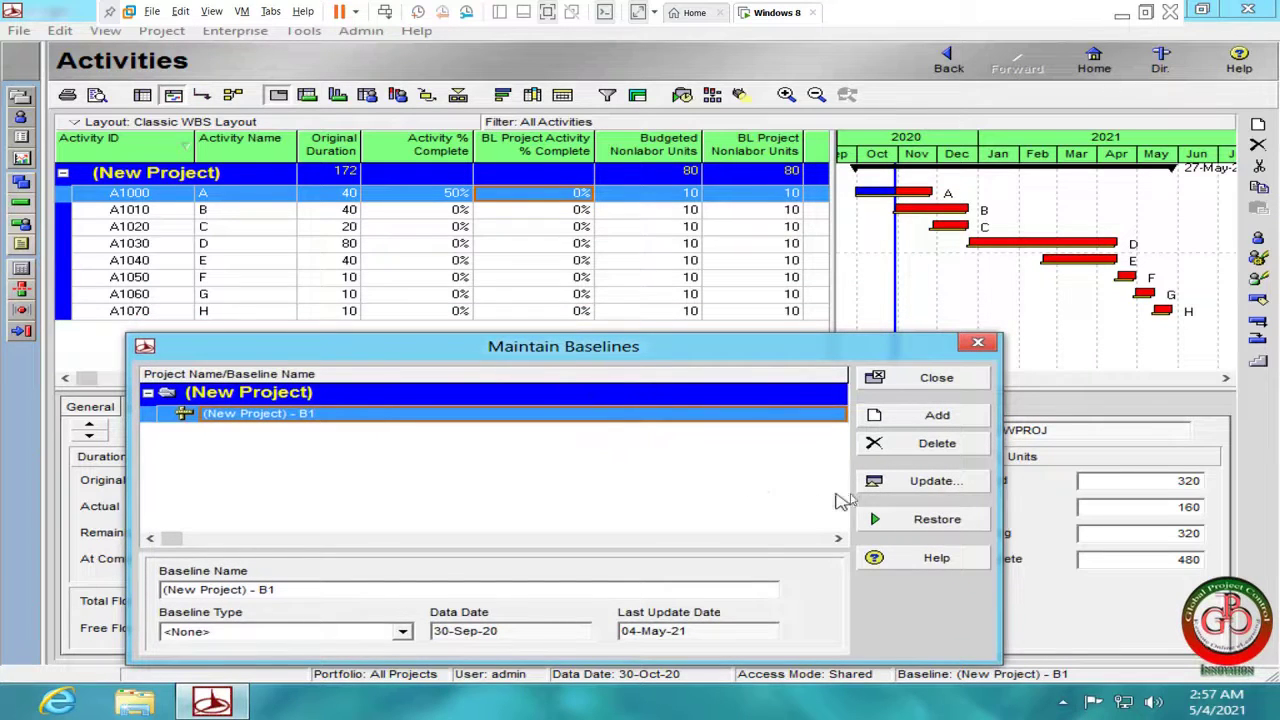
left_click(945, 490)
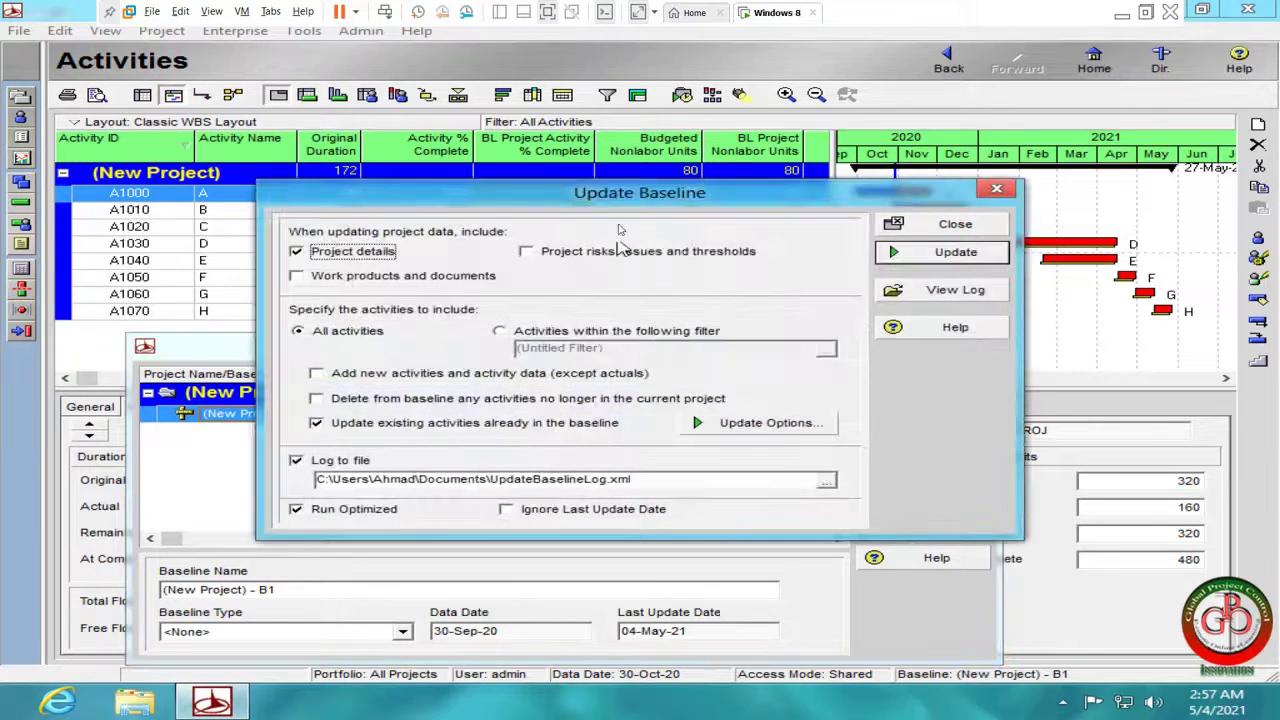
left_click_drag(620, 195, 546, 319)
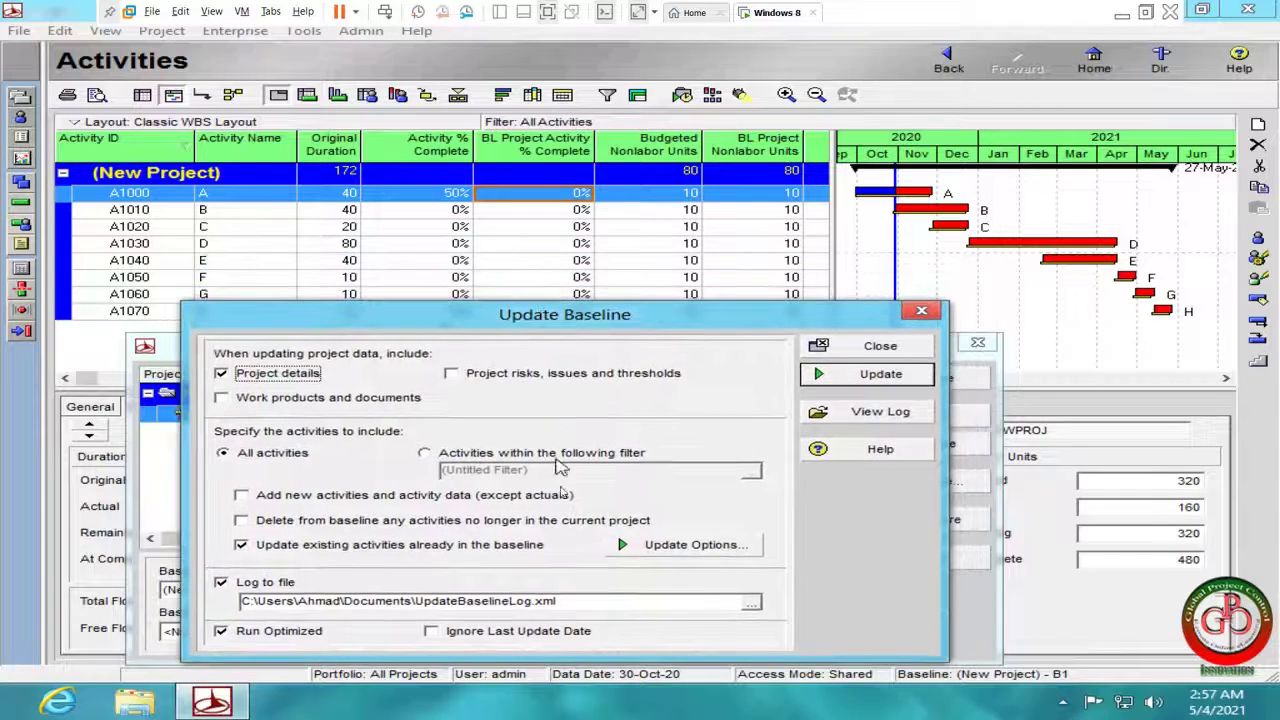
left_click(695, 548)
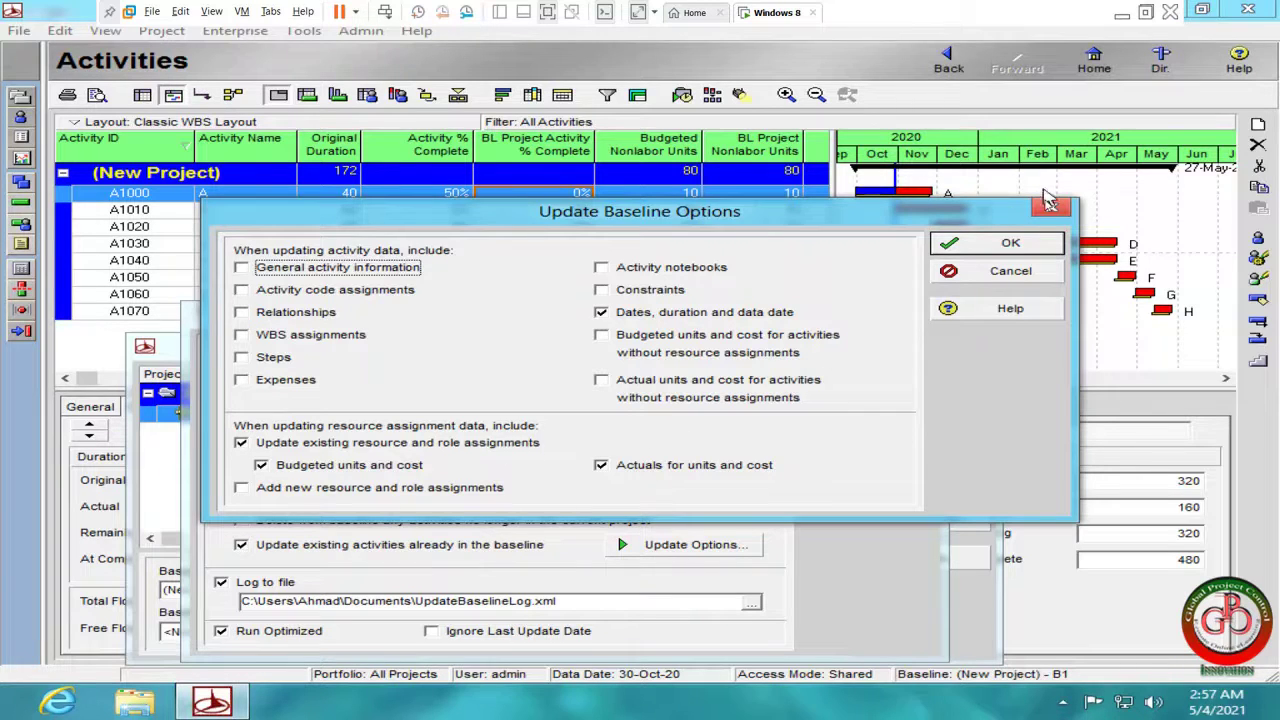
left_click(990, 245)
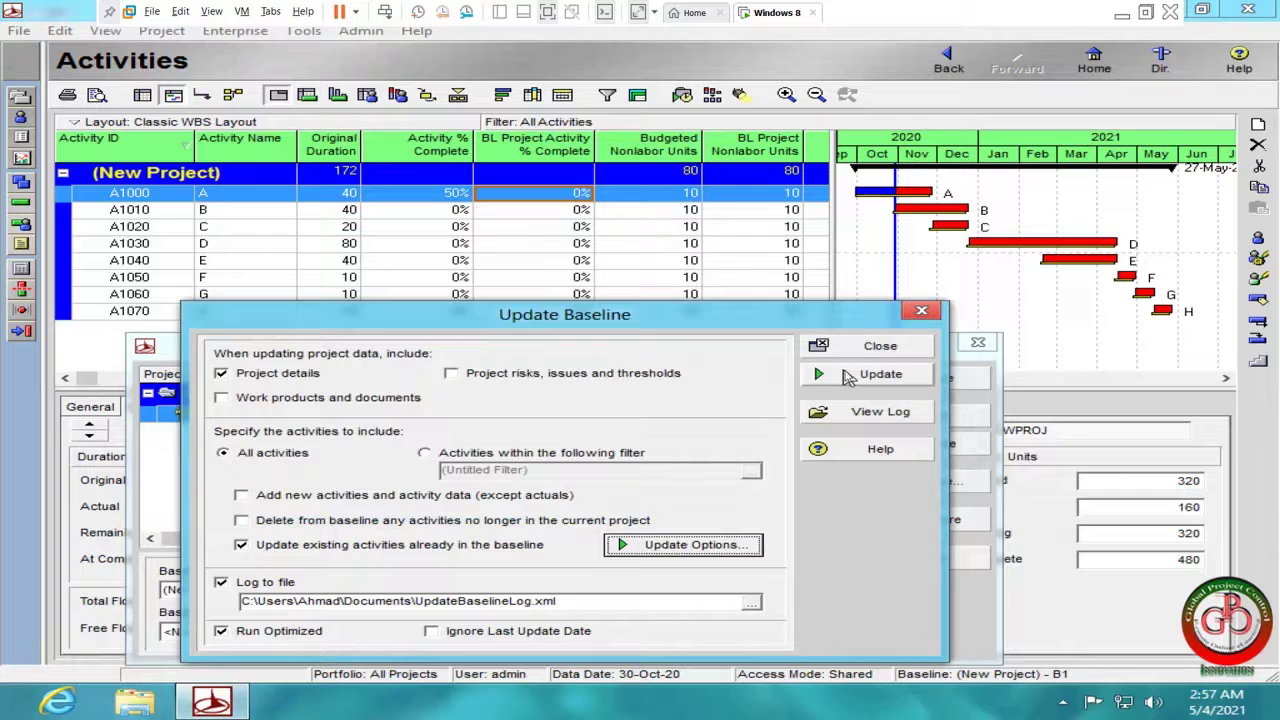
left_click(845, 375)
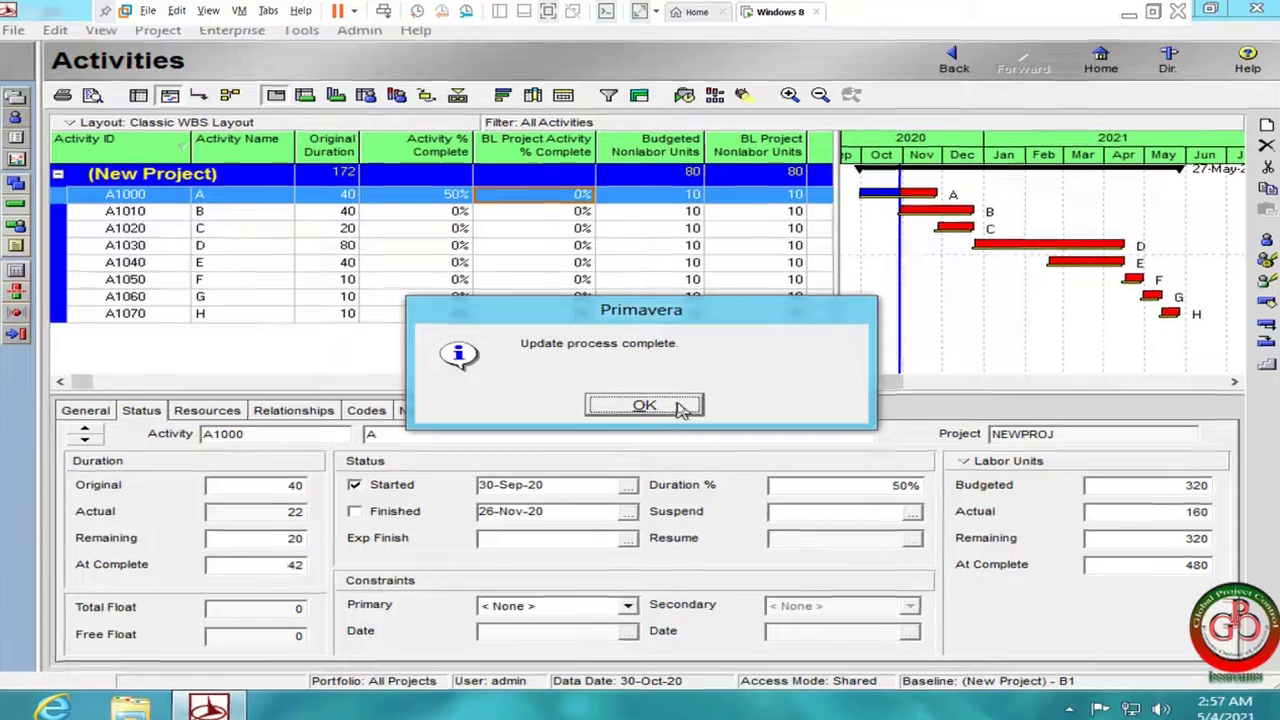
left_click(643, 402)
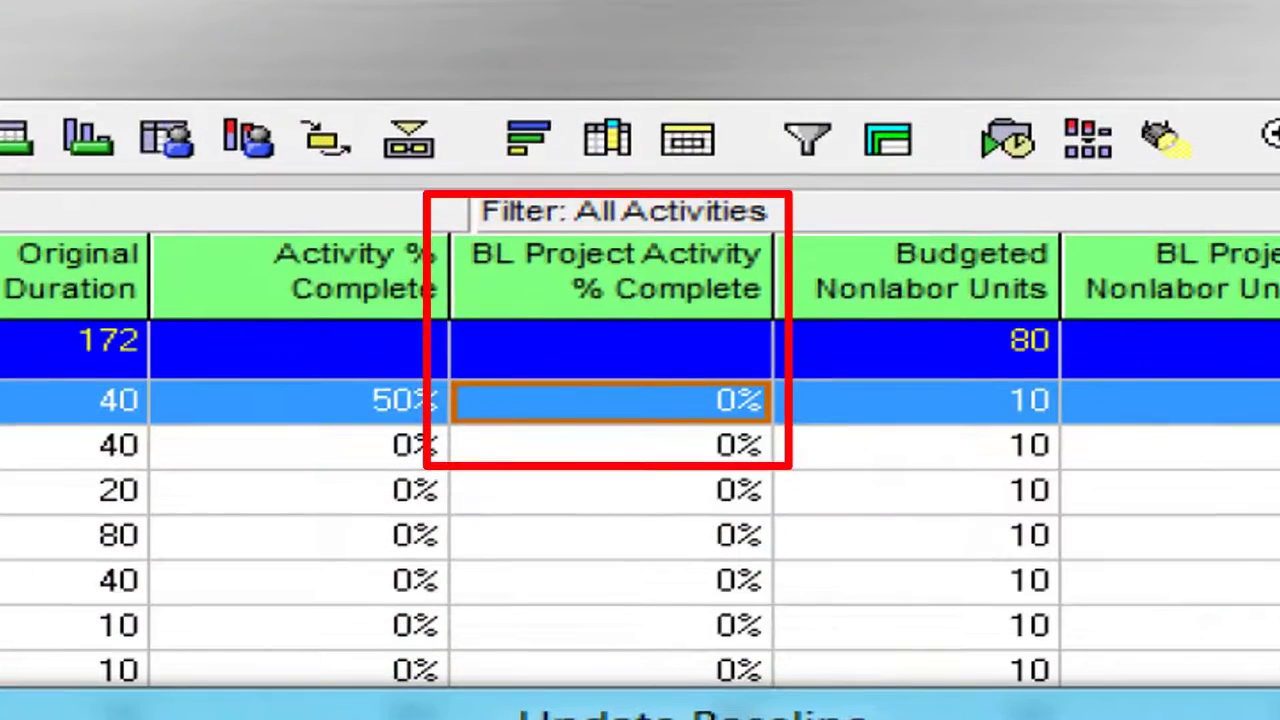